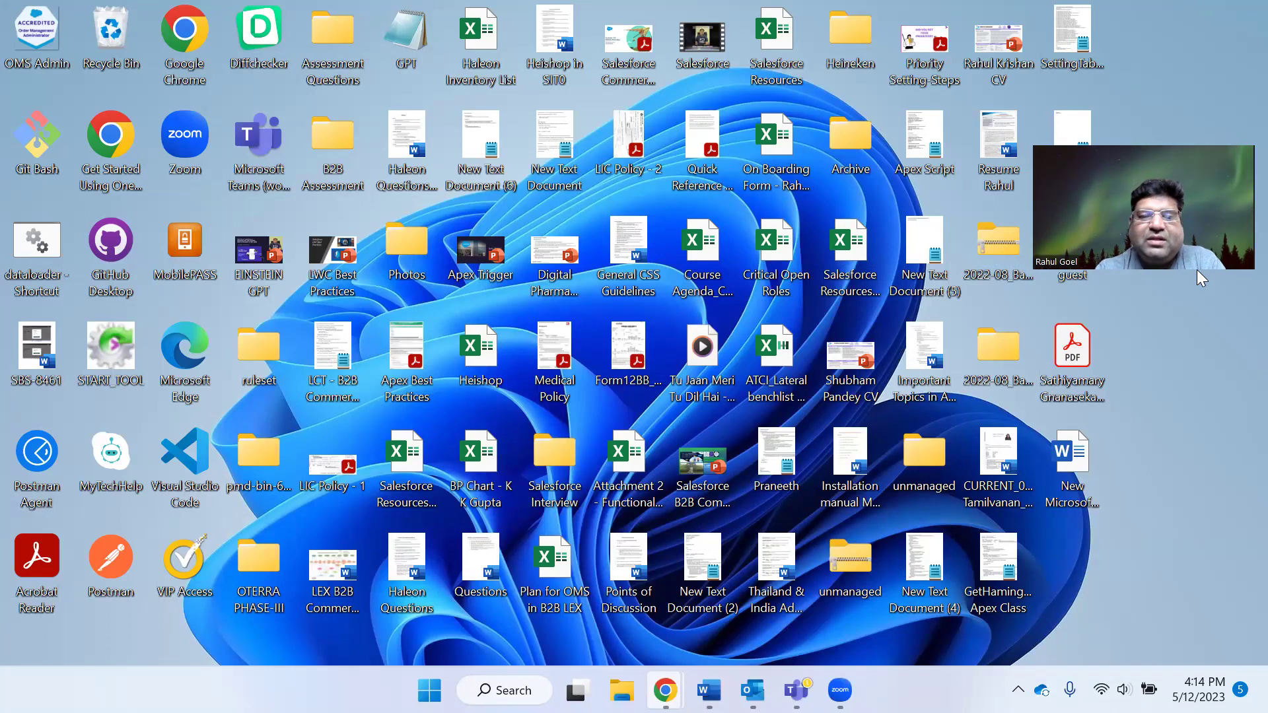
# Switch to Chrome and look over the CoffeeHouse storefront's URL and its Products category listing
pyautogui.hotkey('alt', 'Tab')
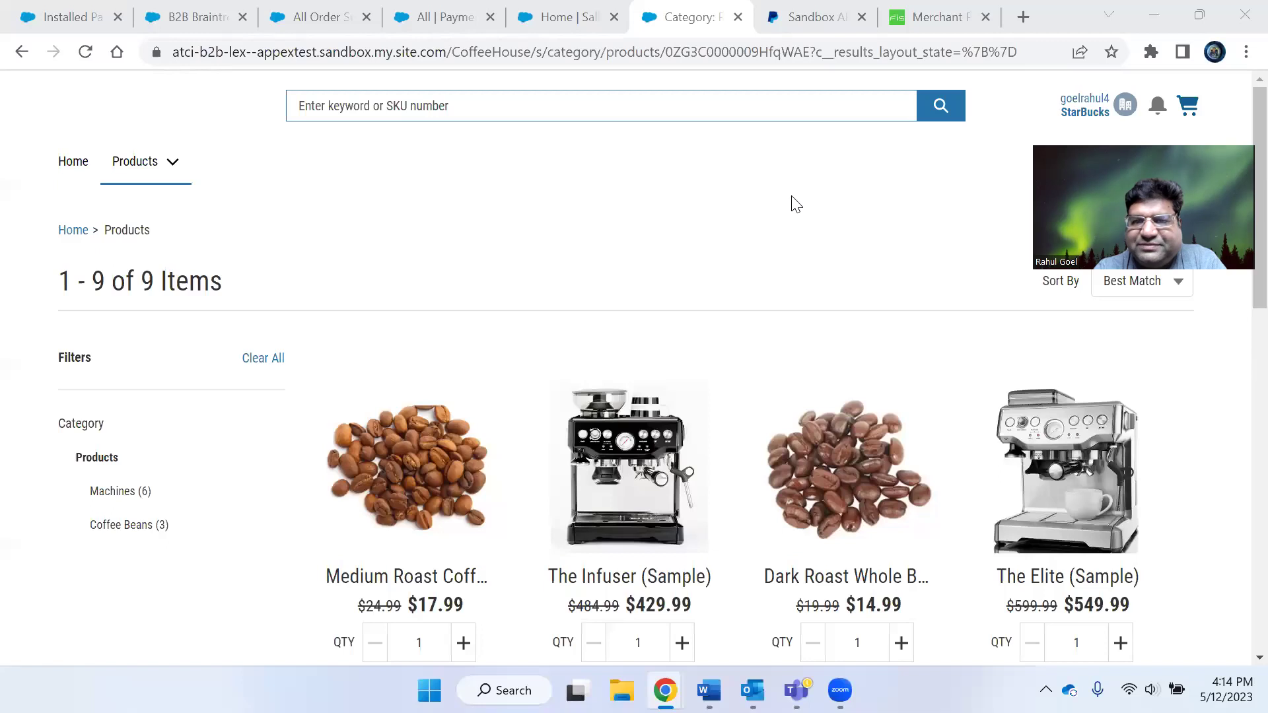
pyautogui.doubleClick(453, 55)
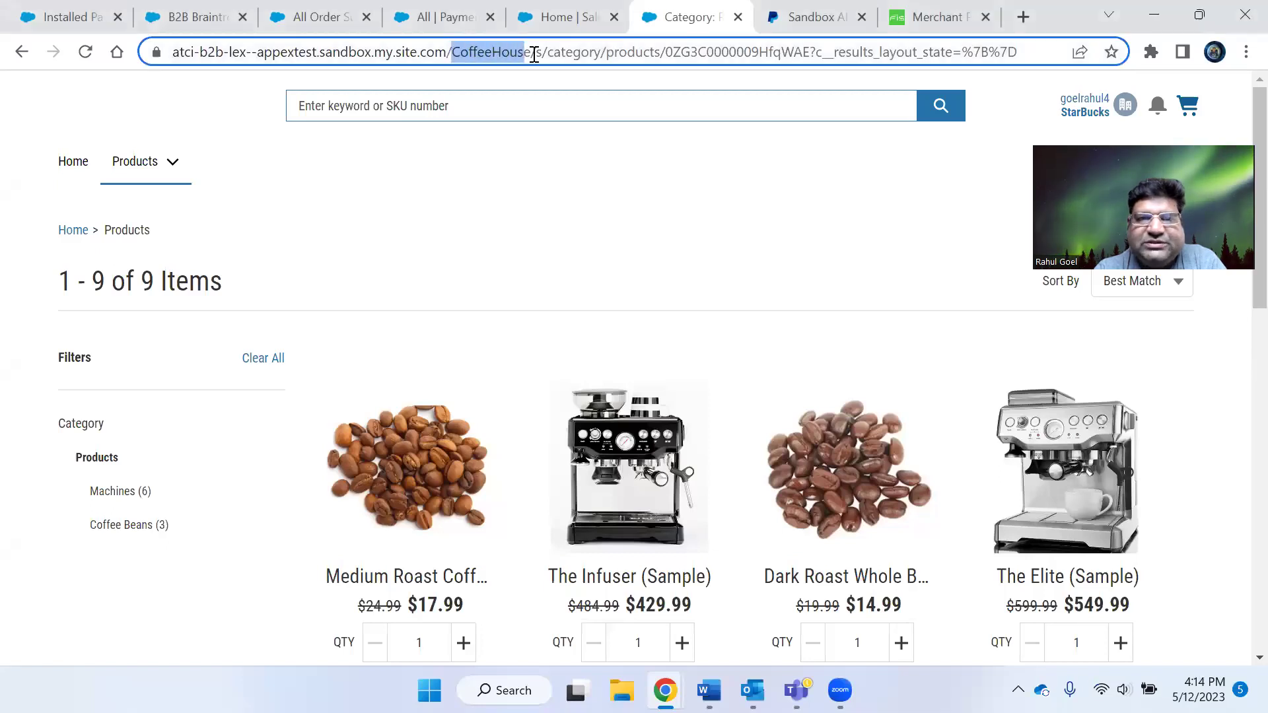
pyautogui.click(603, 240)
pyautogui.scroll(-3, 775, 325)
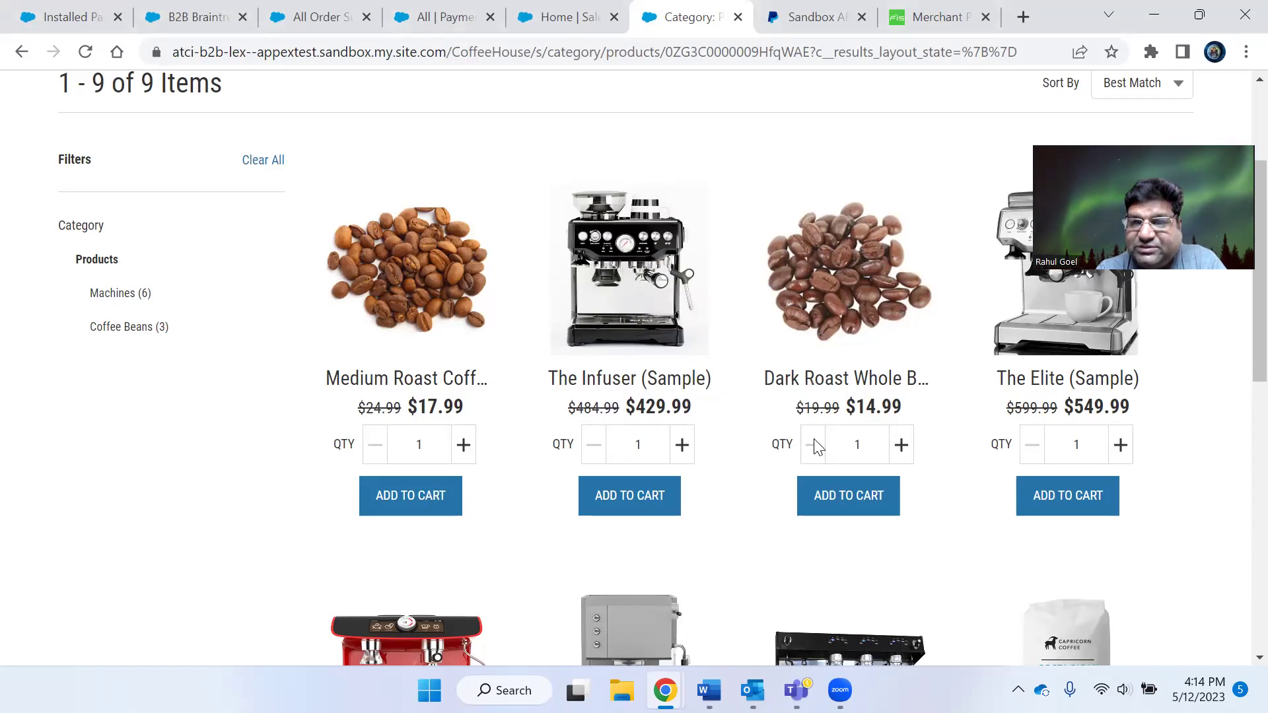
pyautogui.scroll(-7, 813, 439)
pyautogui.scroll(-3, 675, 391)
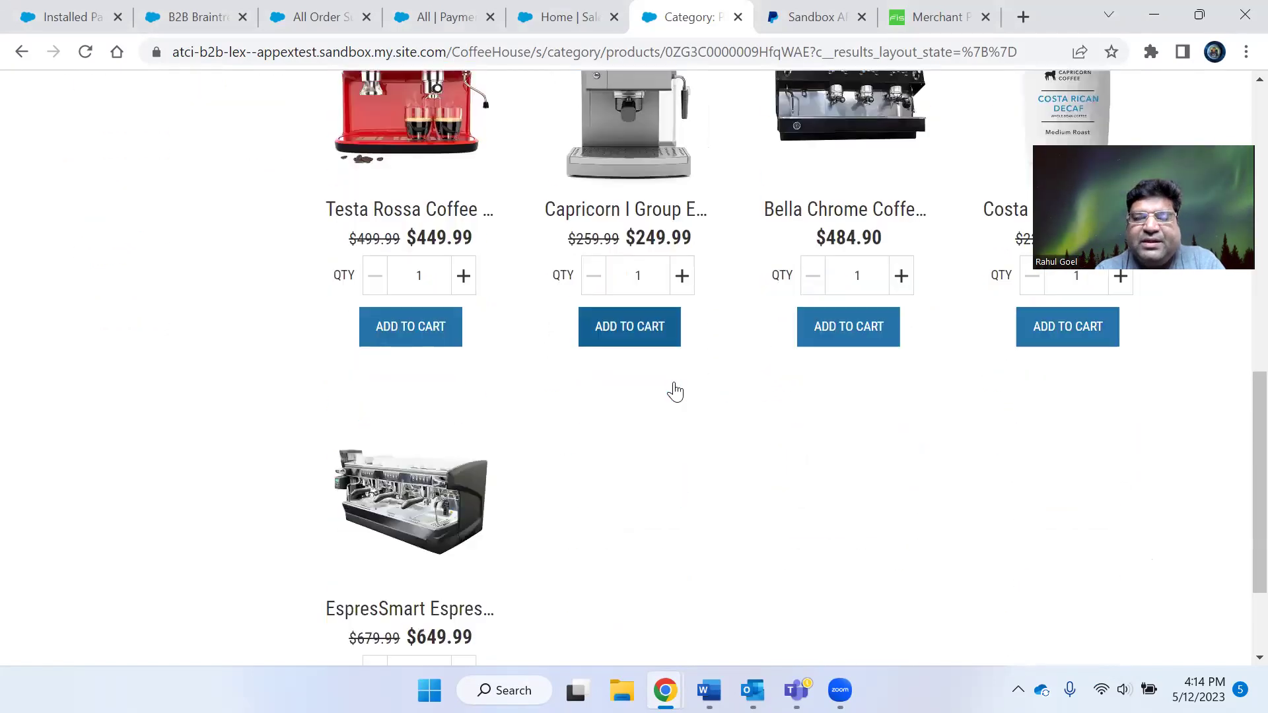
pyautogui.scroll(7, 677, 390)
pyautogui.scroll(1, 674, 382)
pyautogui.scroll(-1, 674, 382)
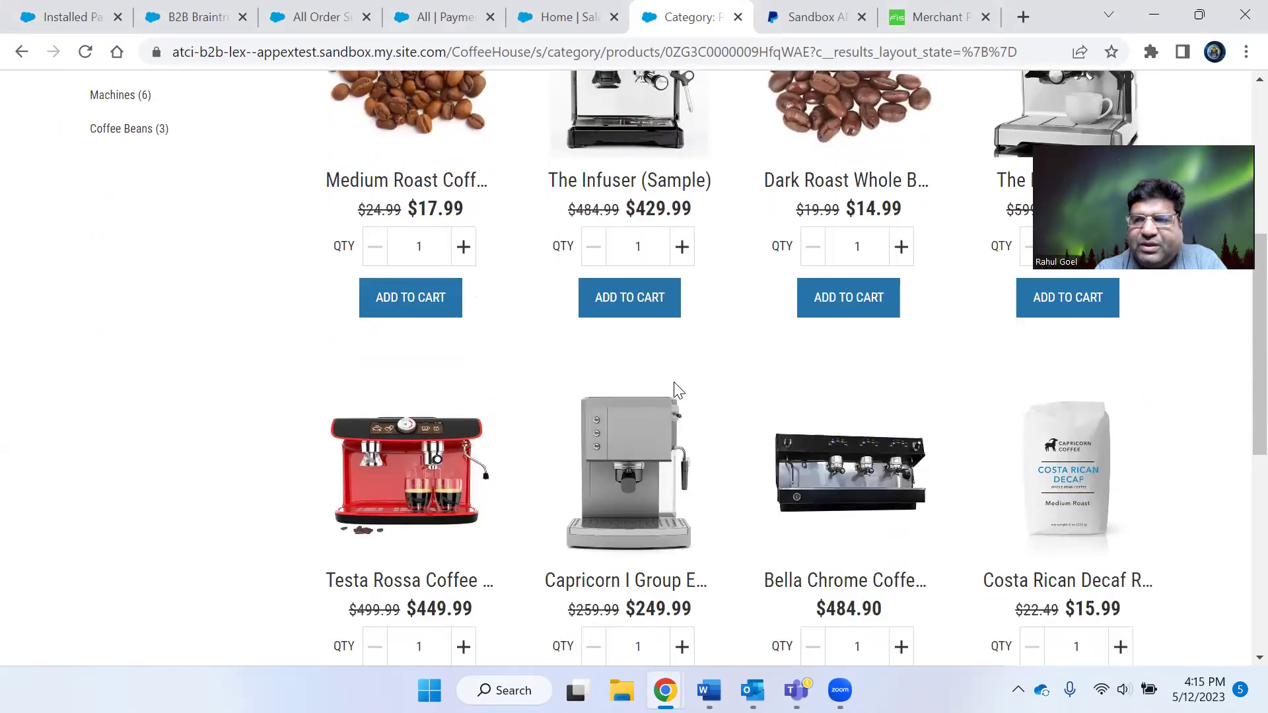
pyautogui.scroll(5, 674, 382)
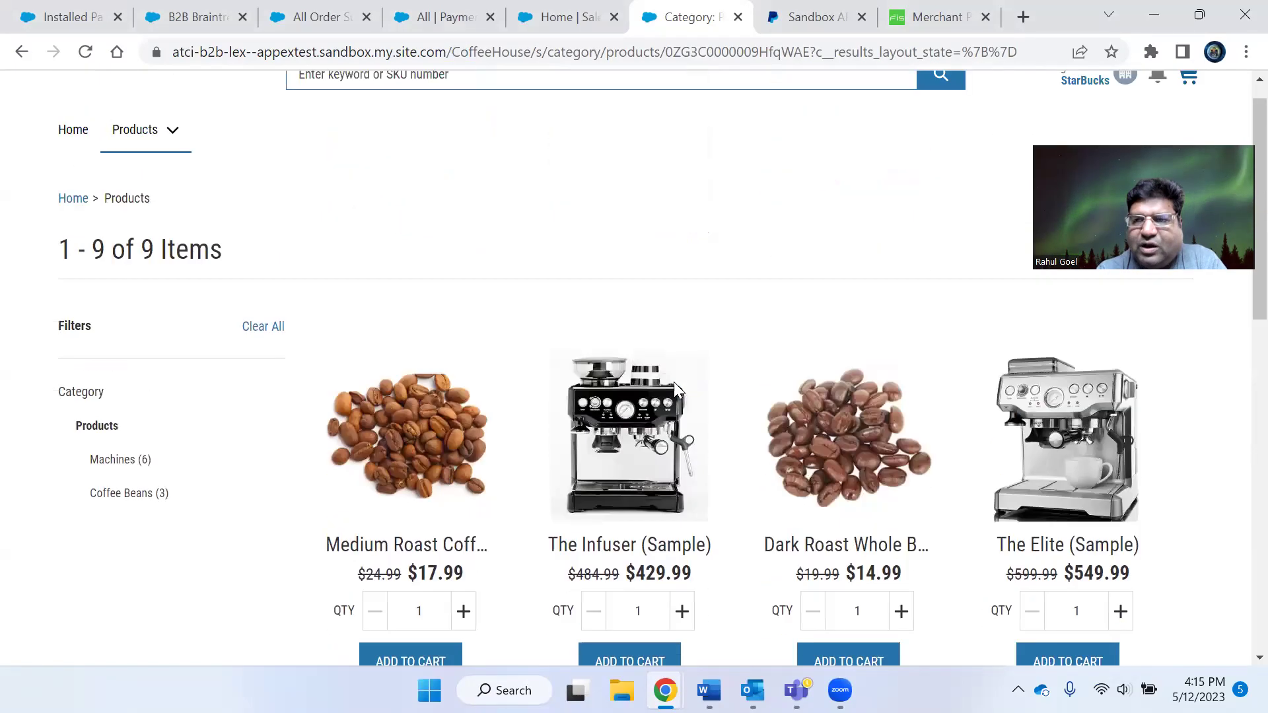
pyautogui.scroll(1, 674, 382)
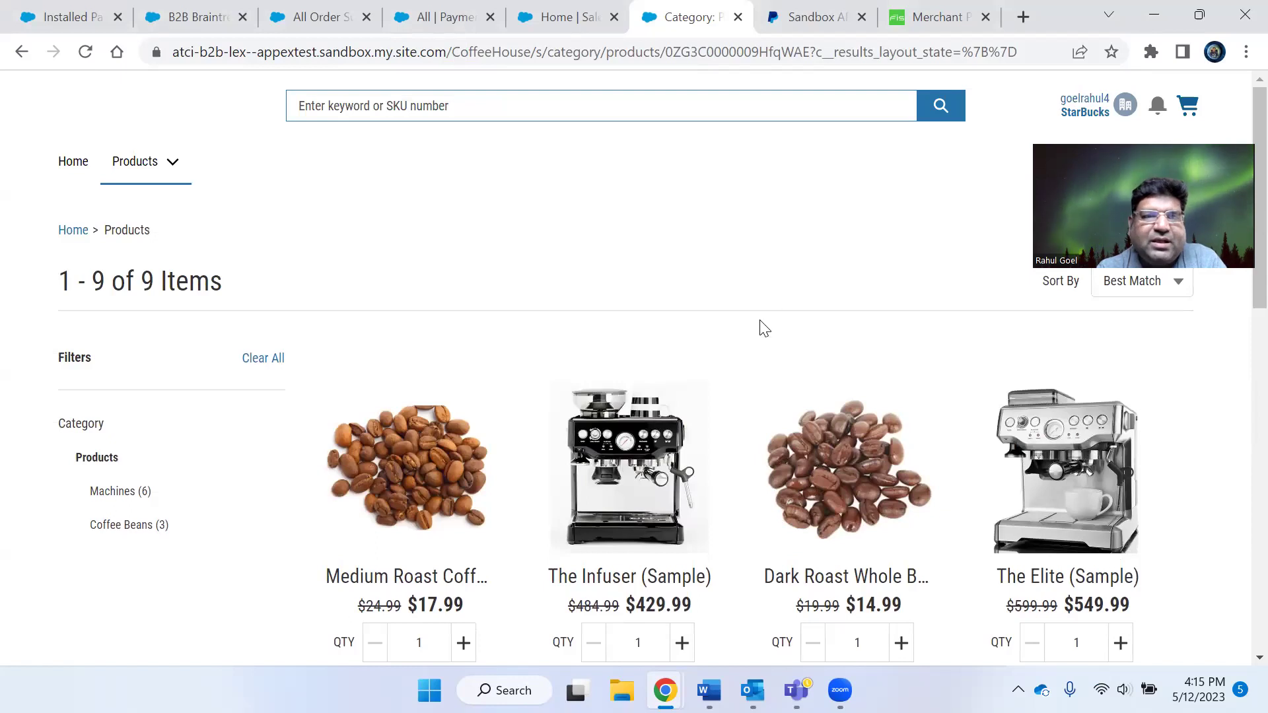
pyautogui.scroll(-2, 700, 396)
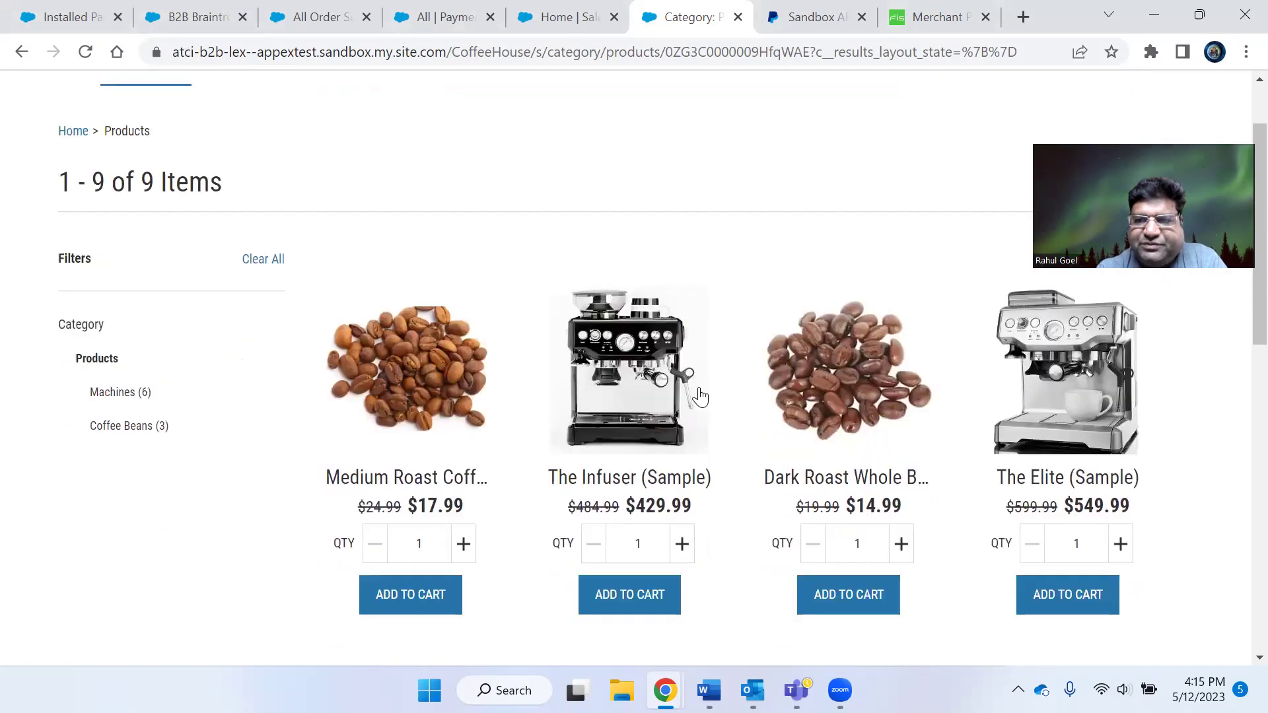
pyautogui.scroll(2, 700, 397)
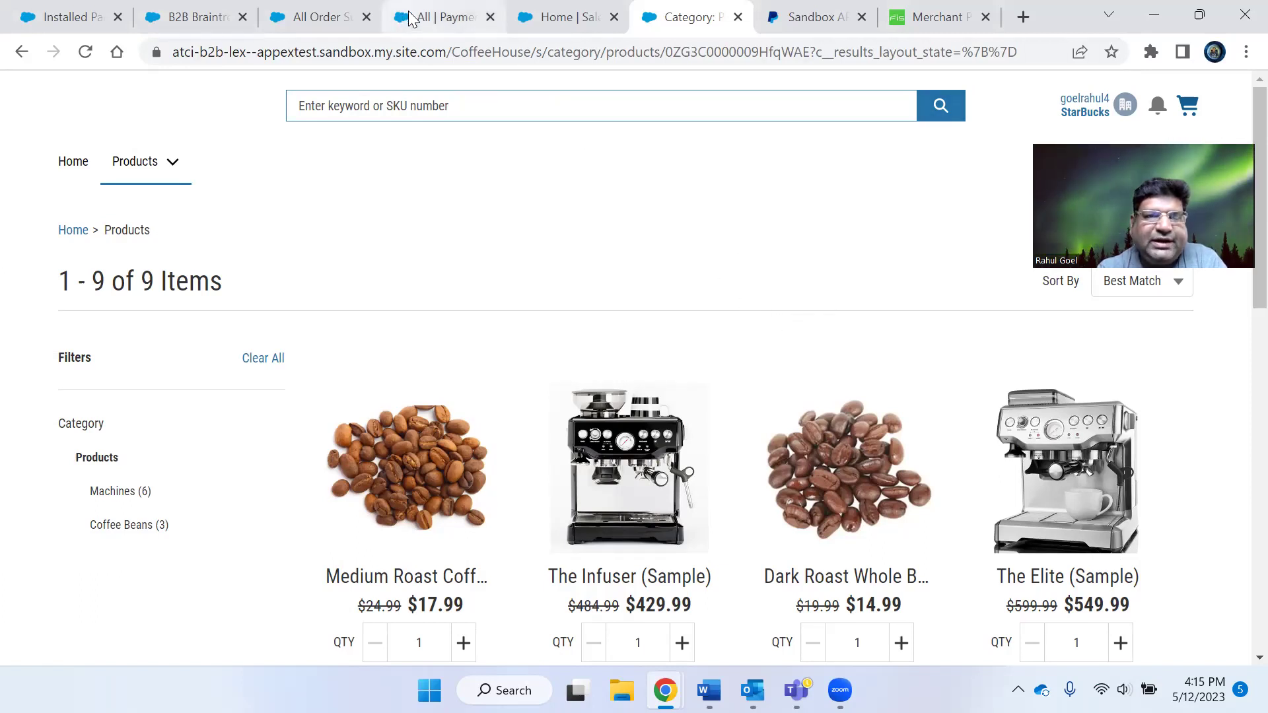
# Examine the B2B v2 Braintree Paypal managed package's details and its included metadata components in Installed Packages
pyautogui.click(66, 15)
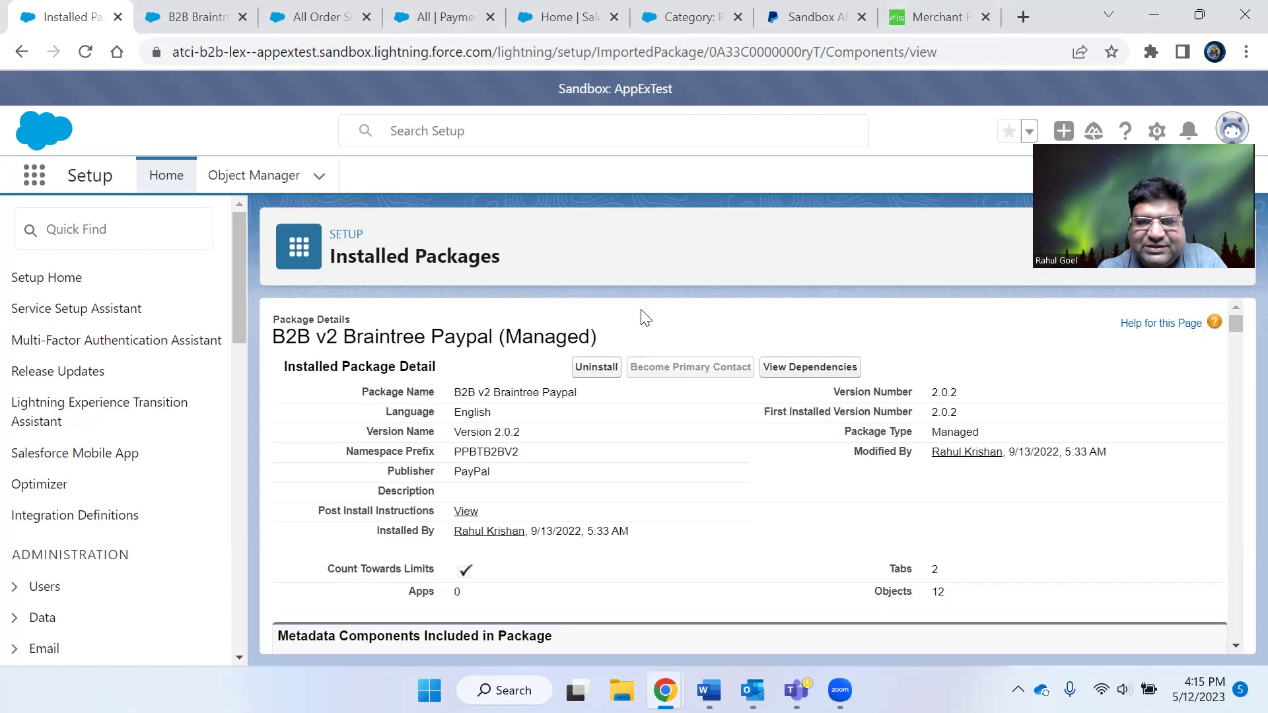
pyautogui.moveTo(274, 337); pyautogui.dragTo(497, 338)
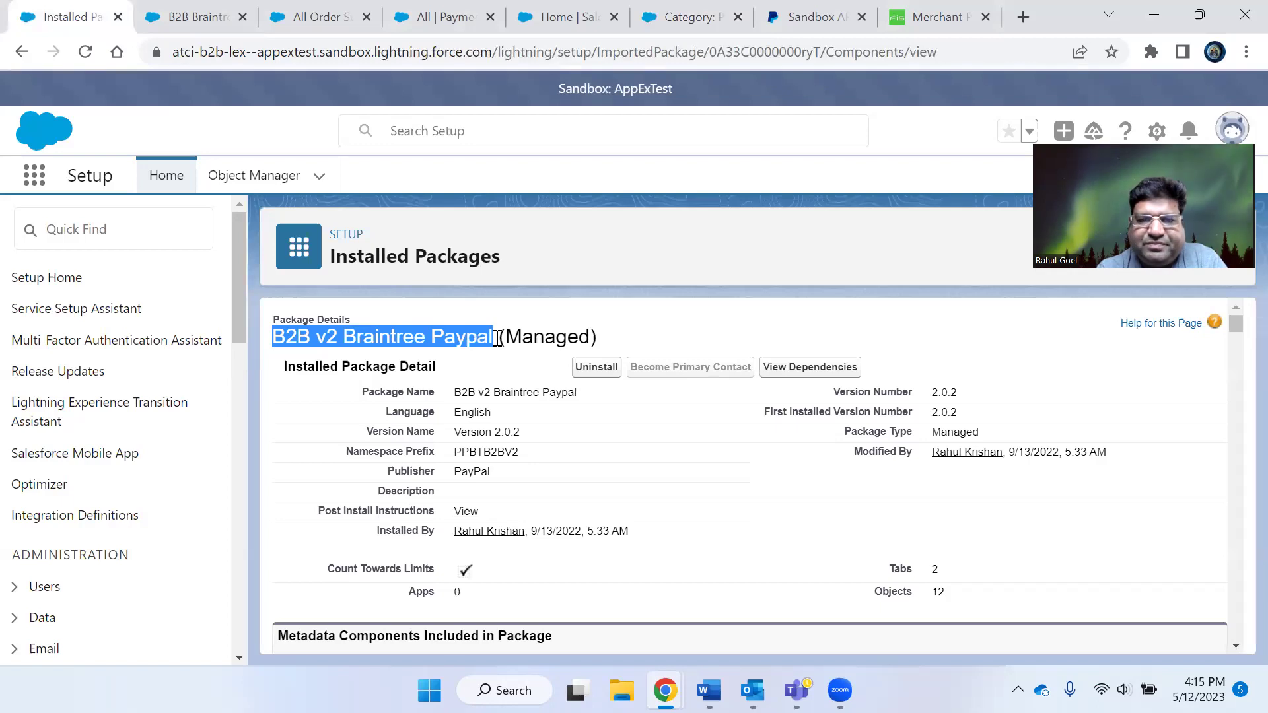
pyautogui.click(512, 339)
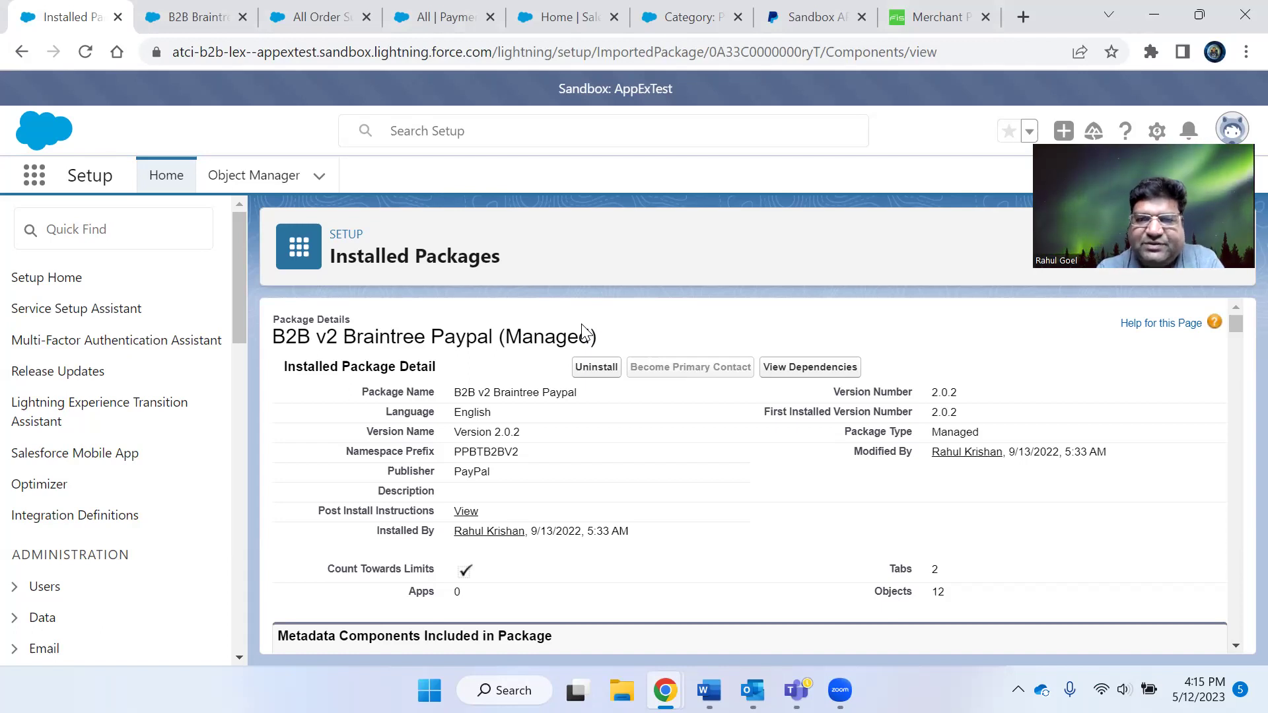
pyautogui.scroll(-2, 699, 509)
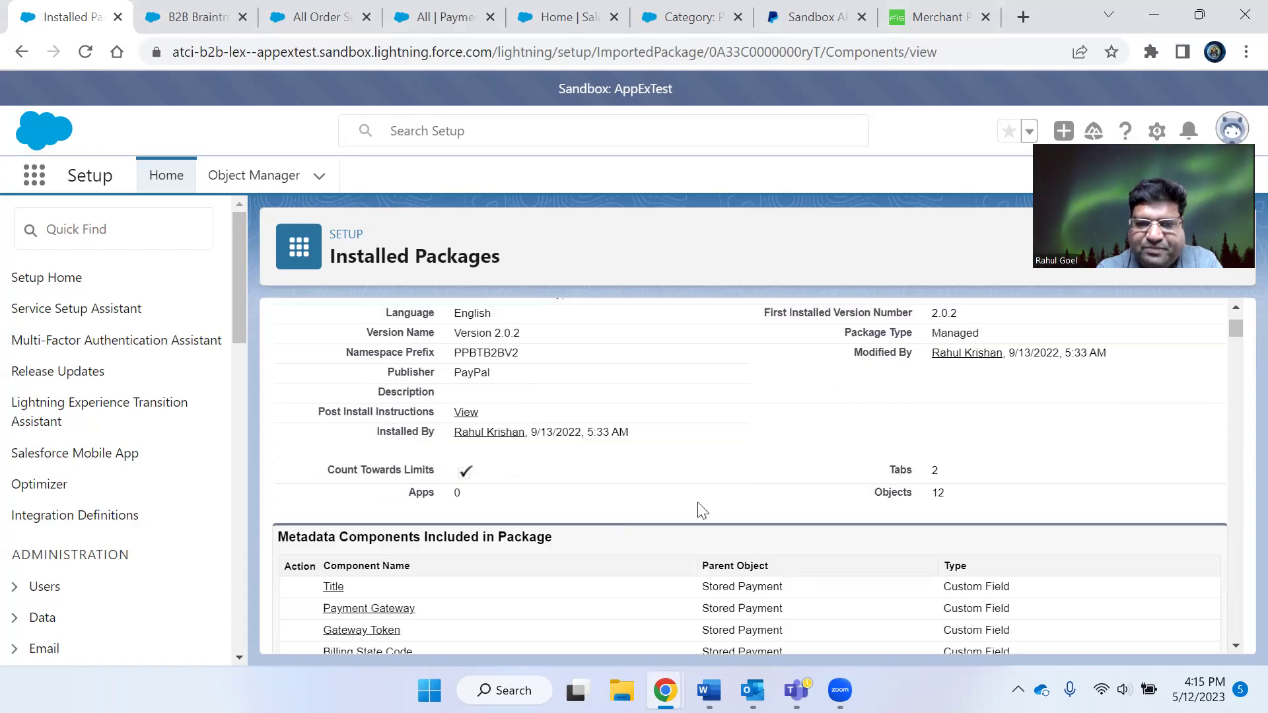
pyautogui.scroll(-3, 667, 505)
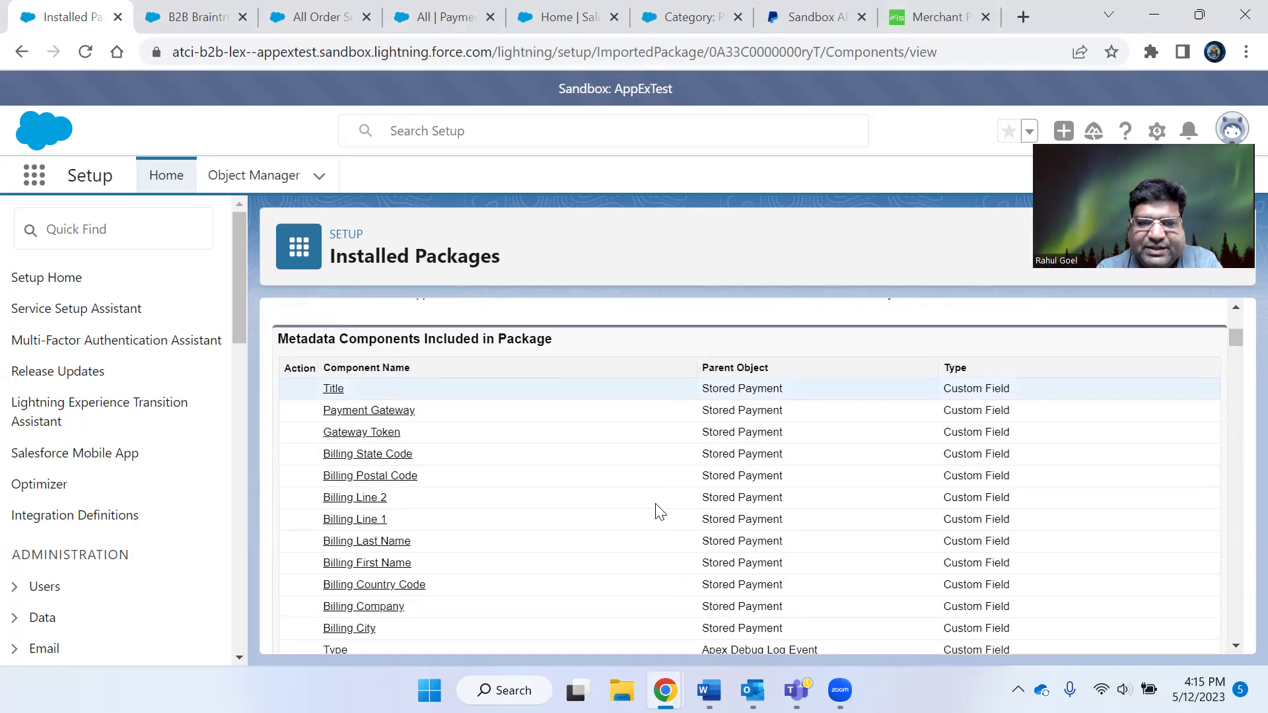
pyautogui.scroll(5, 650, 513)
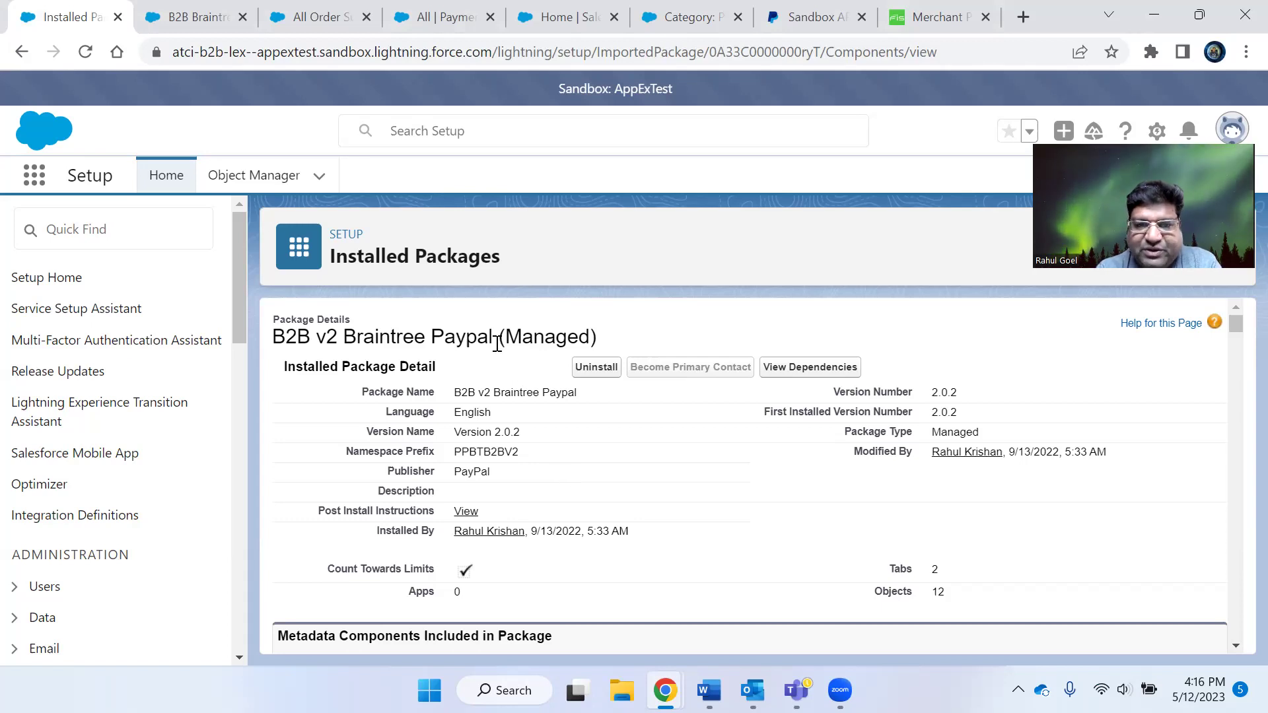
pyautogui.scroll(-5, 497, 344)
pyautogui.scroll(-10, 671, 410)
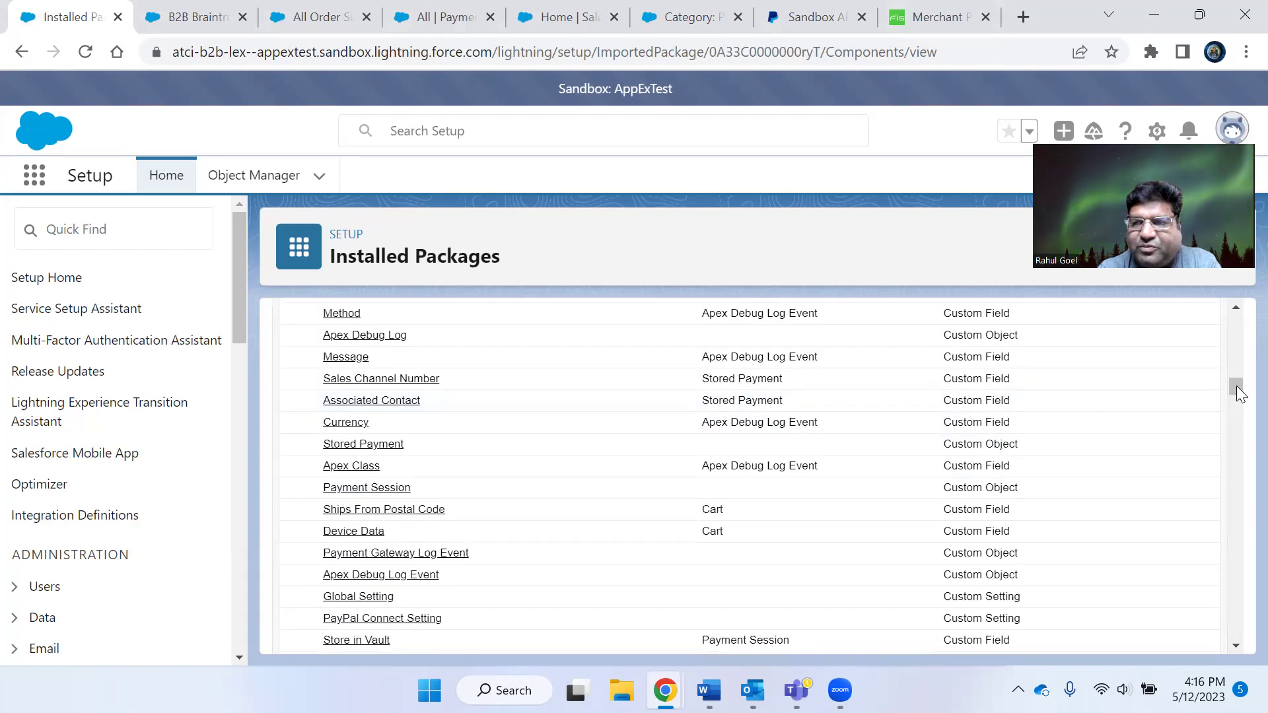
pyautogui.moveTo(1239, 394); pyautogui.dragTo(1236, 301)
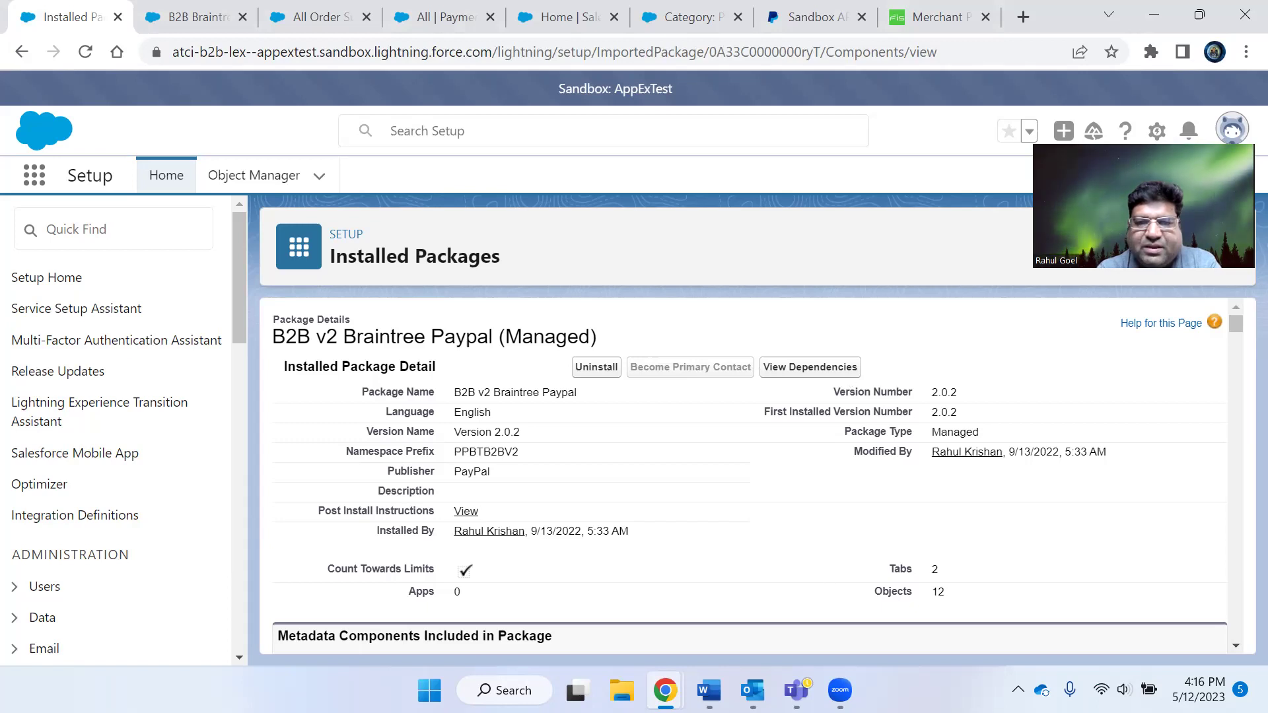
pyautogui.hotkey('alt', 'Tab')
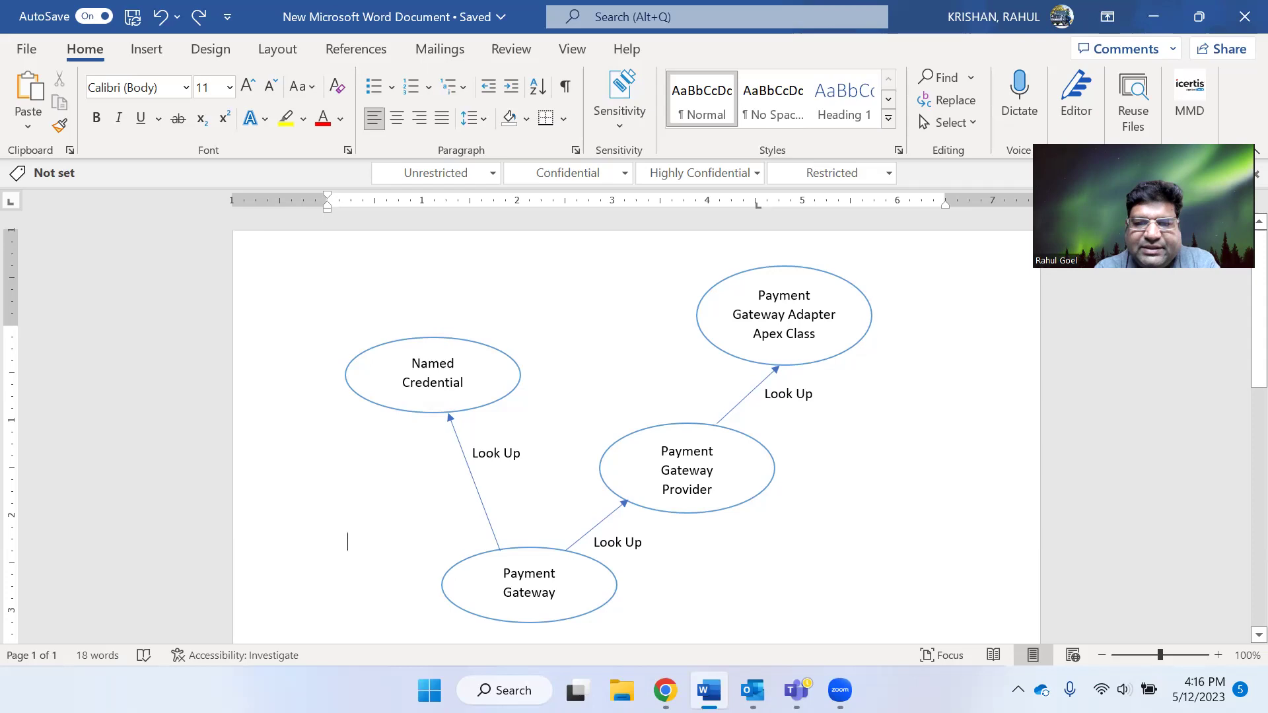
pyautogui.hotkey('alt', 'Tab')
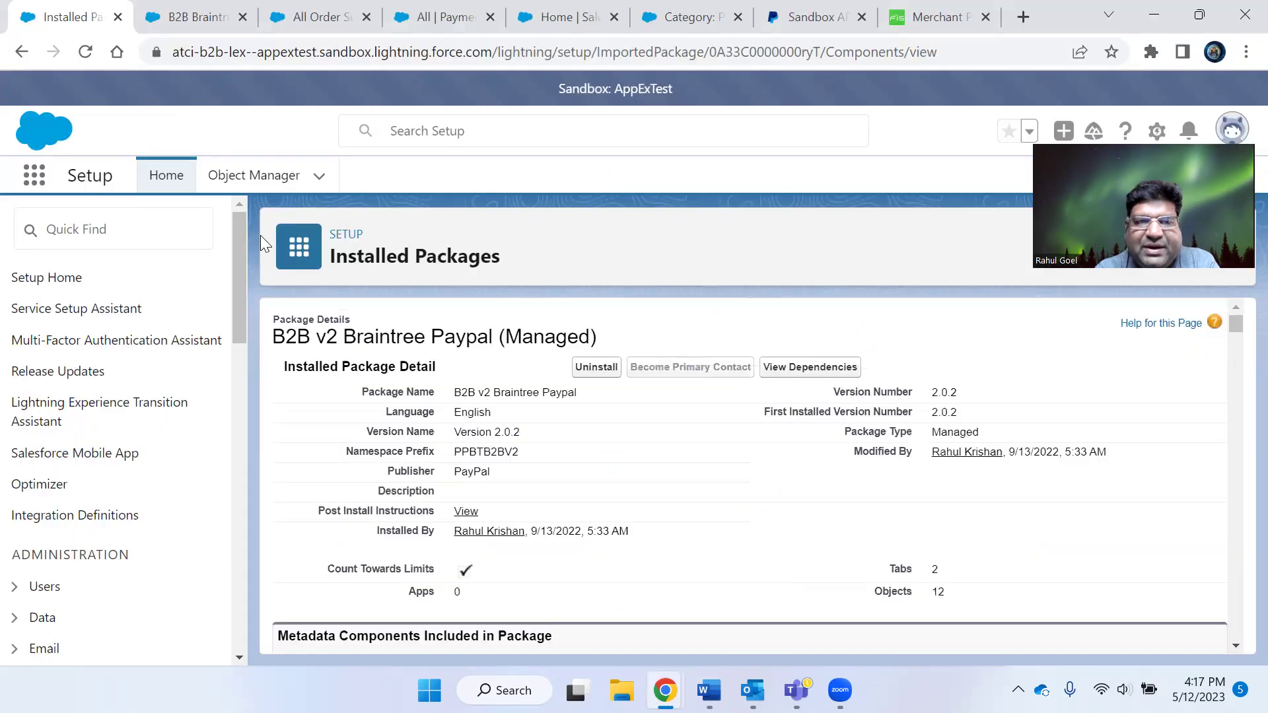
# Find Payment Gateways by searching the apps and items for "payment gate", and open the BRAINTREE_PAYPAL record
pyautogui.click(31, 178)
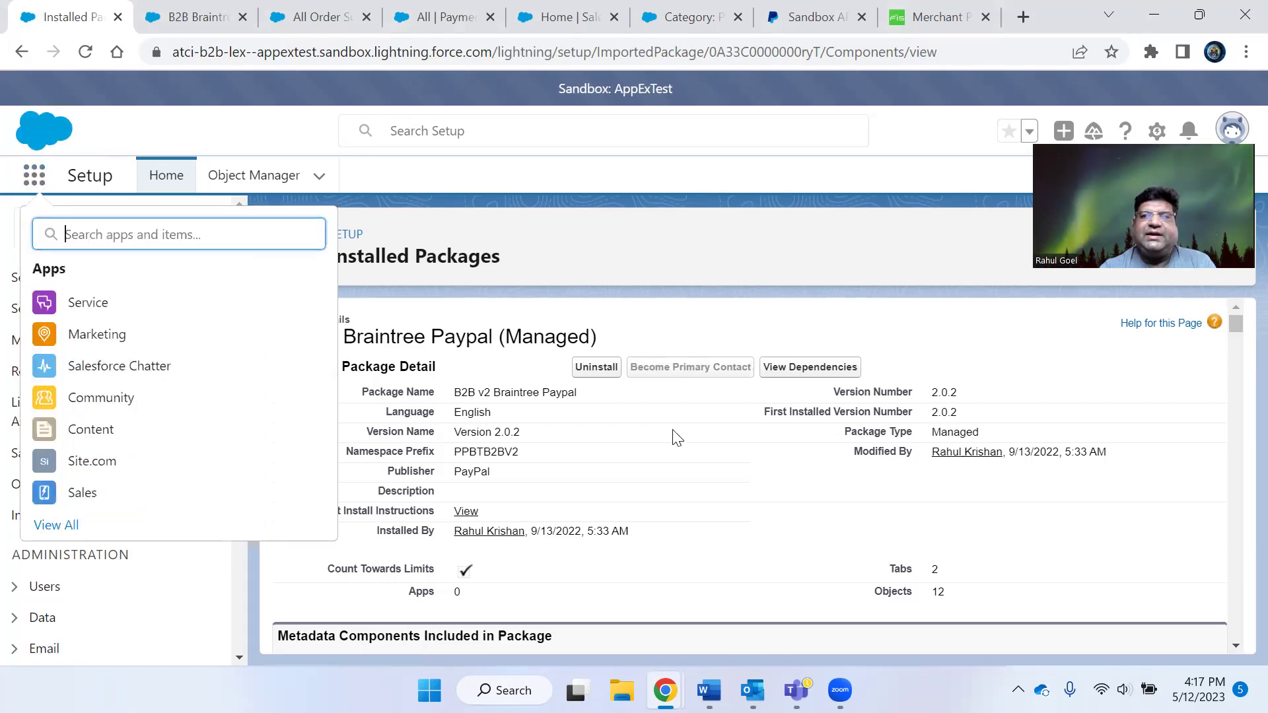
pyautogui.write('paymen')
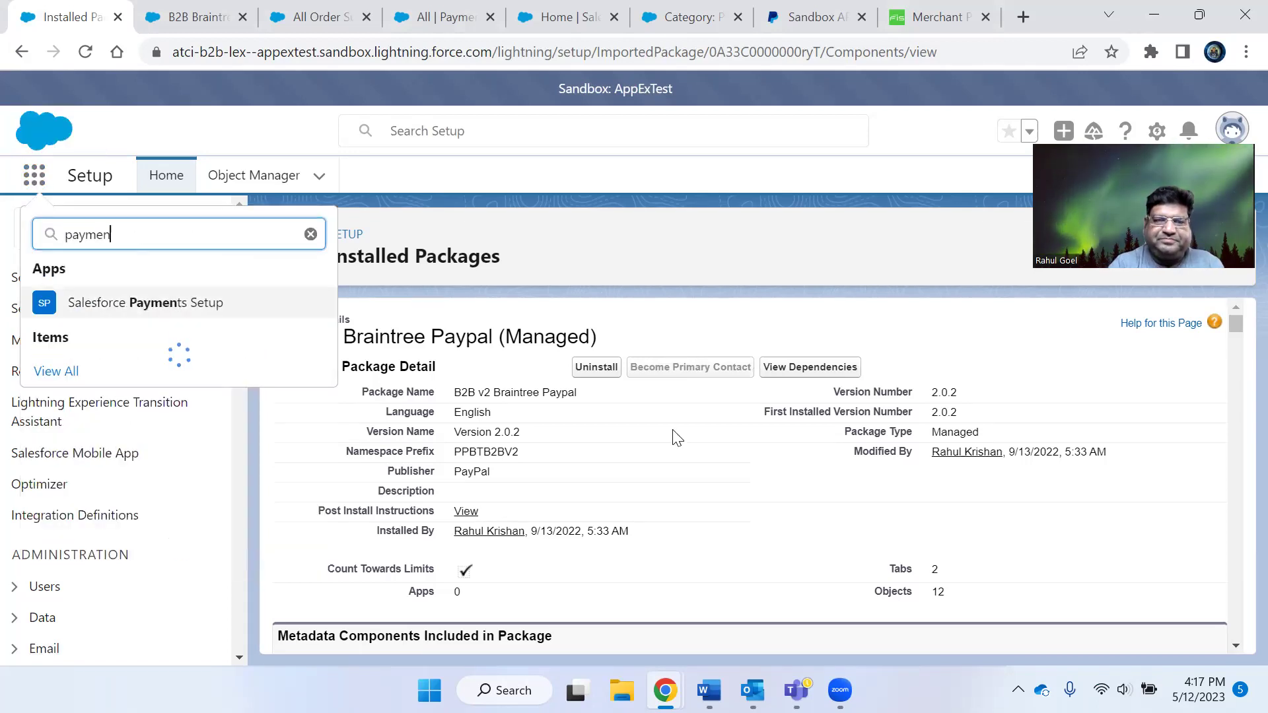
pyautogui.write('t gate')
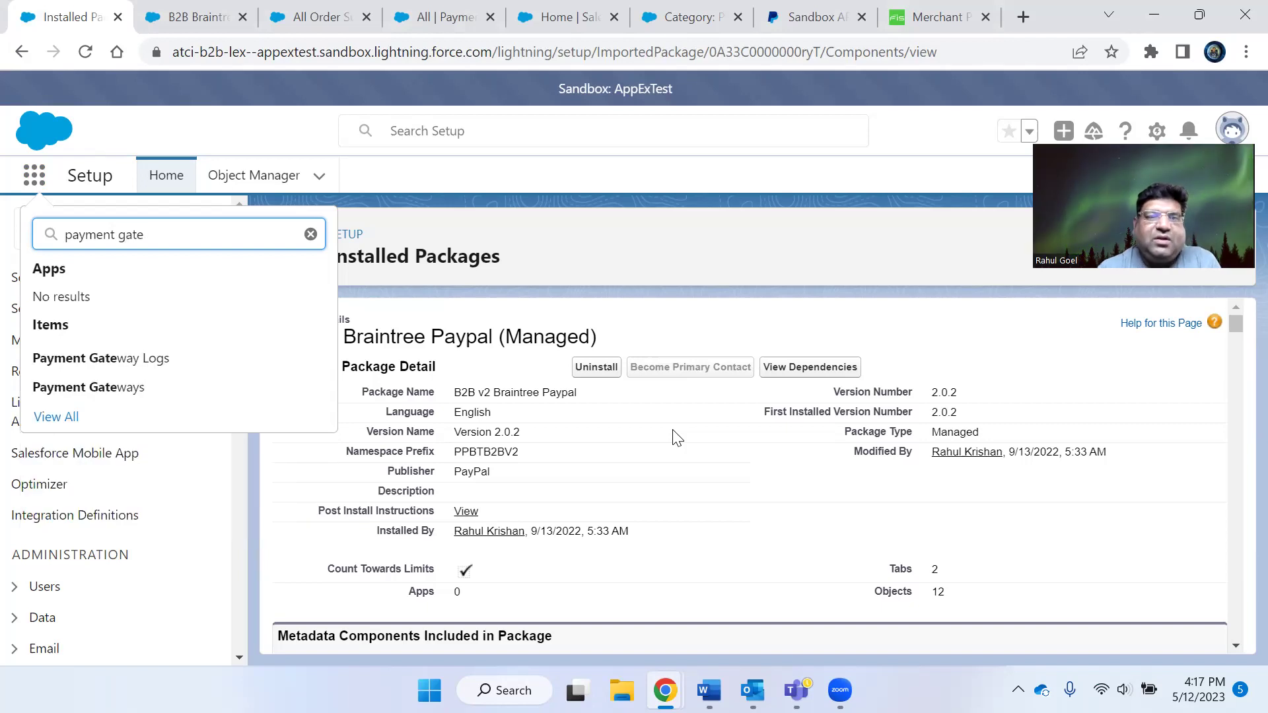
pyautogui.click(121, 395)
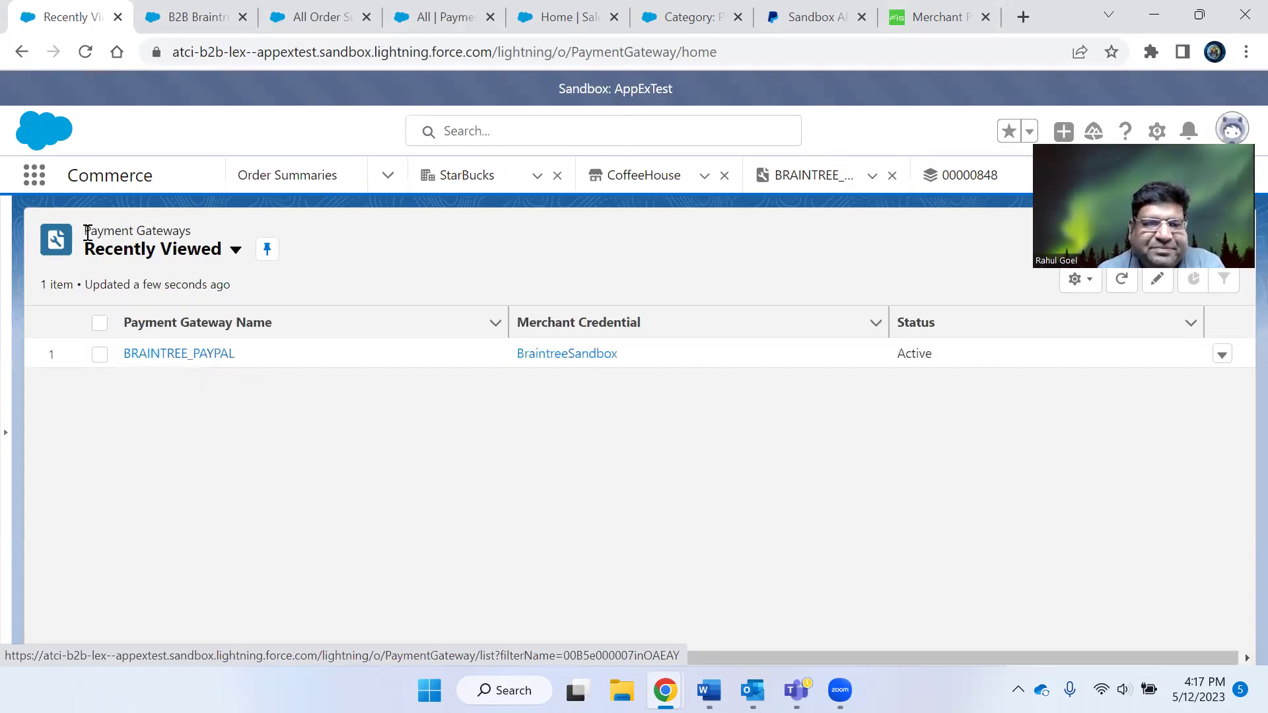
pyautogui.tripleClick(201, 231)
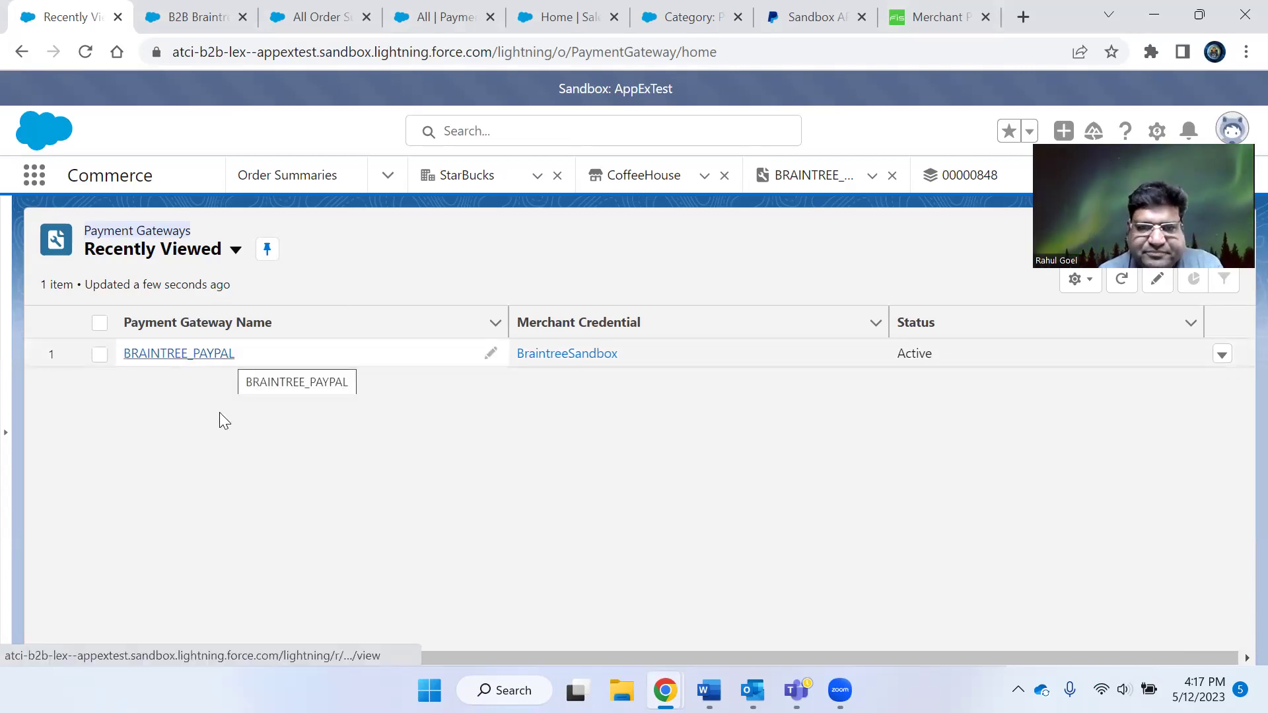
pyautogui.click(221, 357)
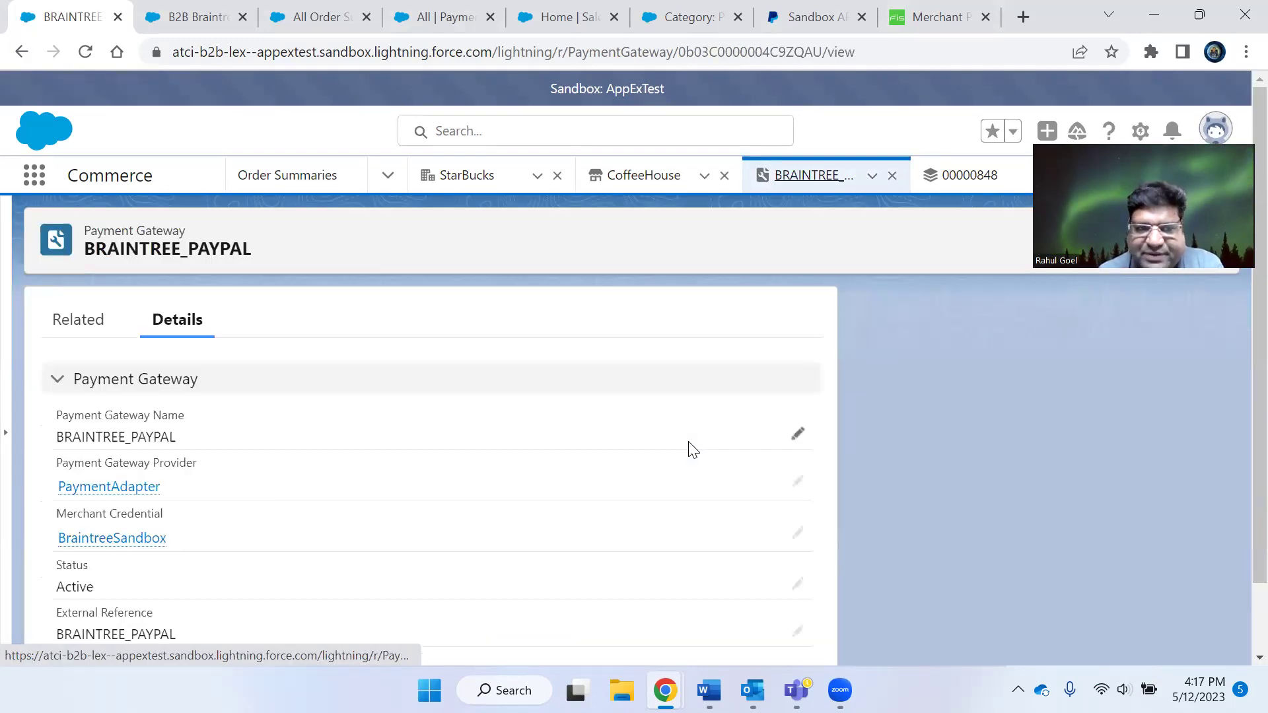
# Compare the BRAINTREE_PAYPAL record's Payment Gateway Provider and Merchant Credential fields with the payment gateway relationship diagram in Word
pyautogui.scroll(-1, 362, 382)
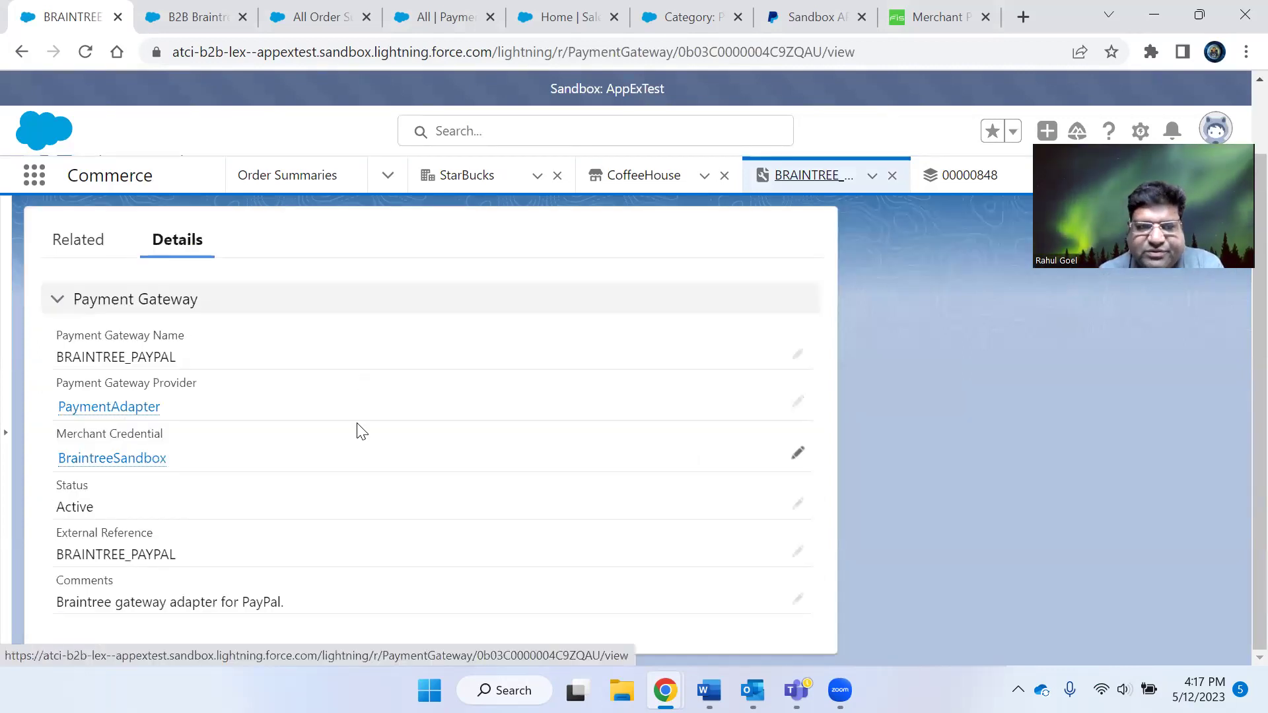
pyautogui.scroll(1, 361, 431)
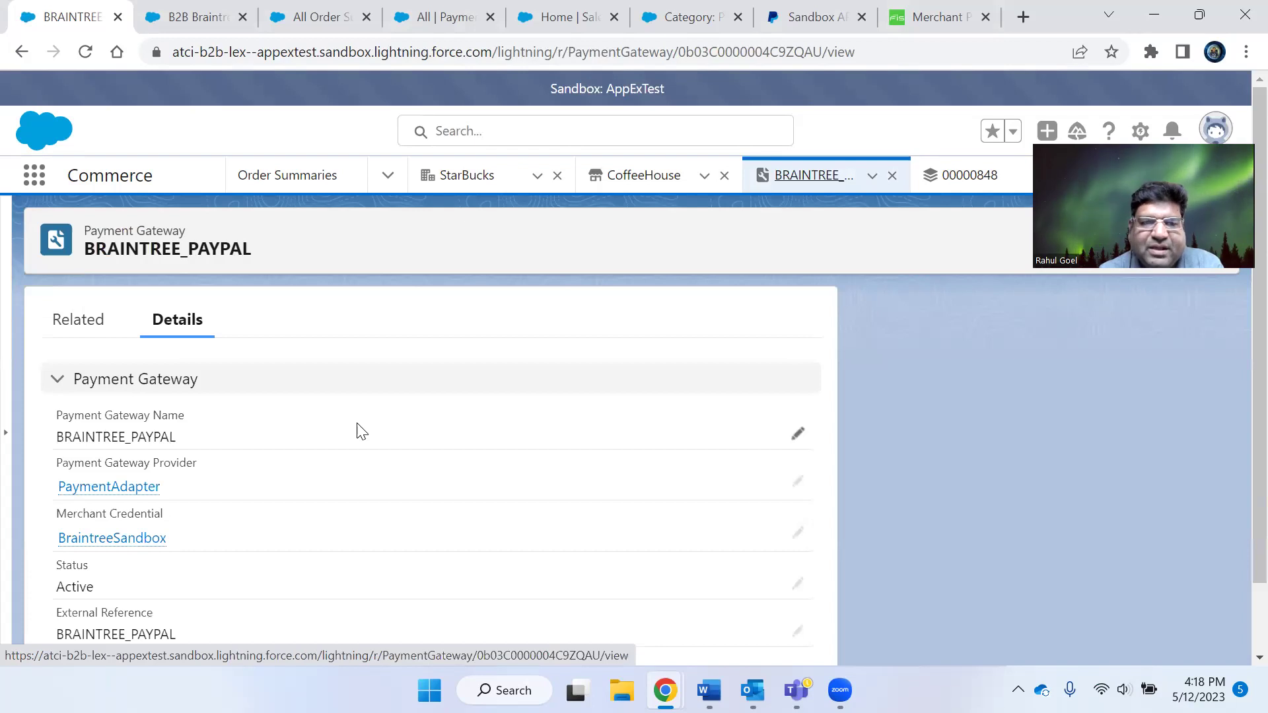
pyautogui.scroll(-1, 362, 431)
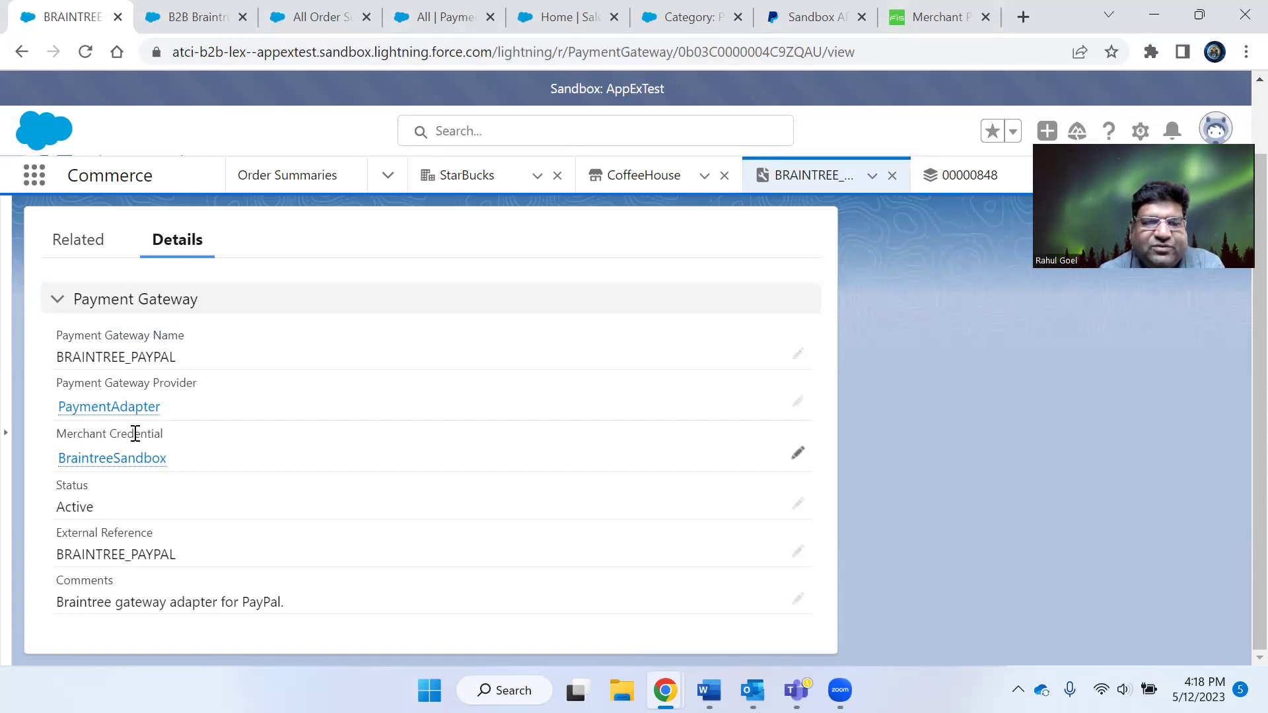
pyautogui.scroll(1, 298, 487)
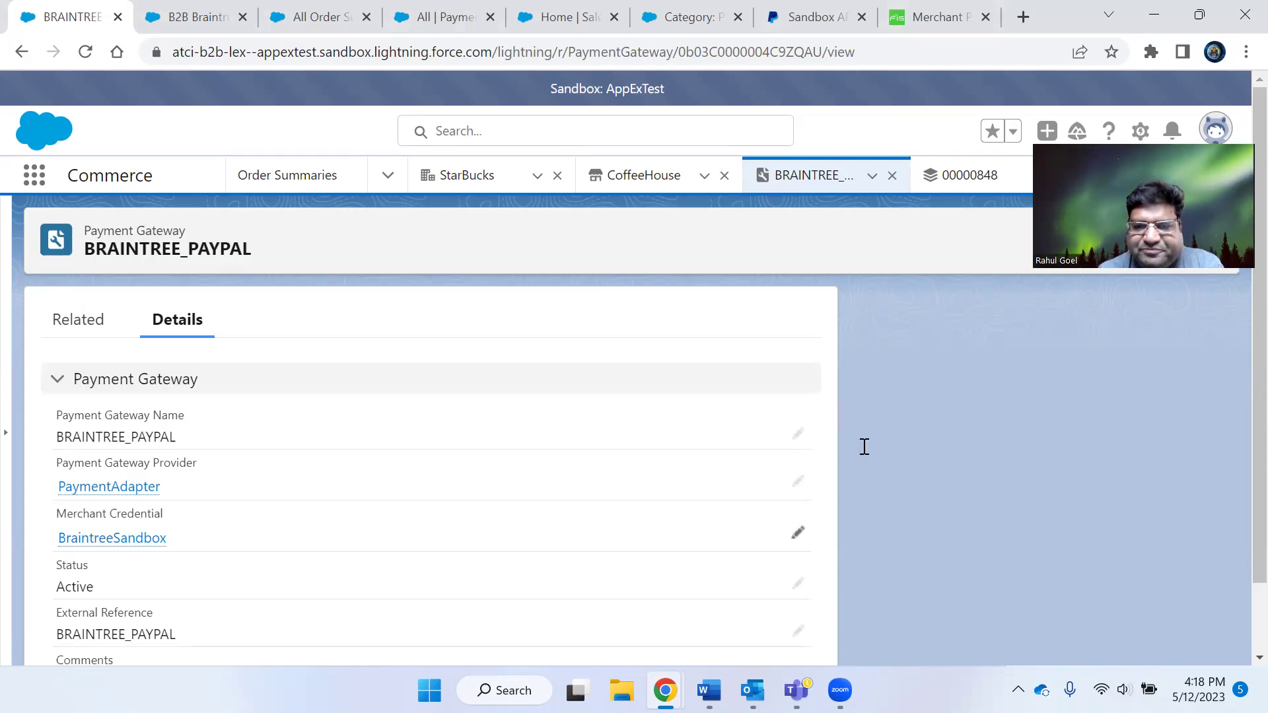
pyautogui.hotkey('alt', 'Tab')
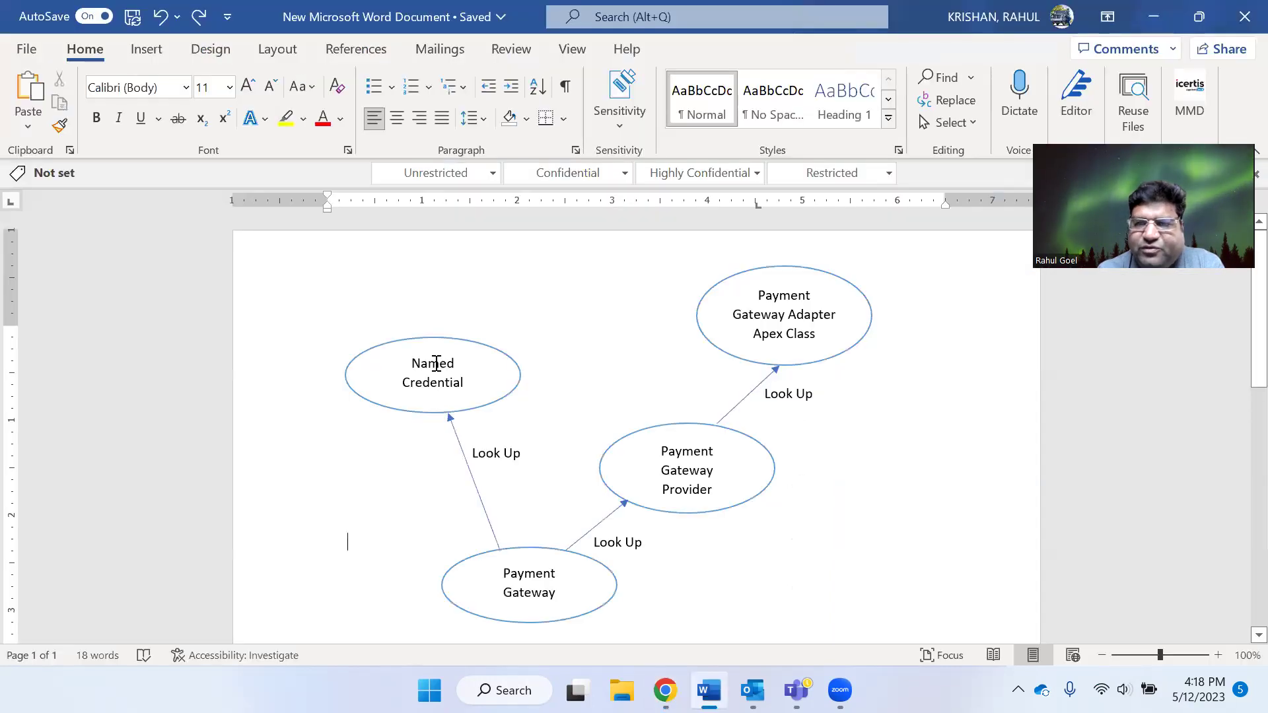
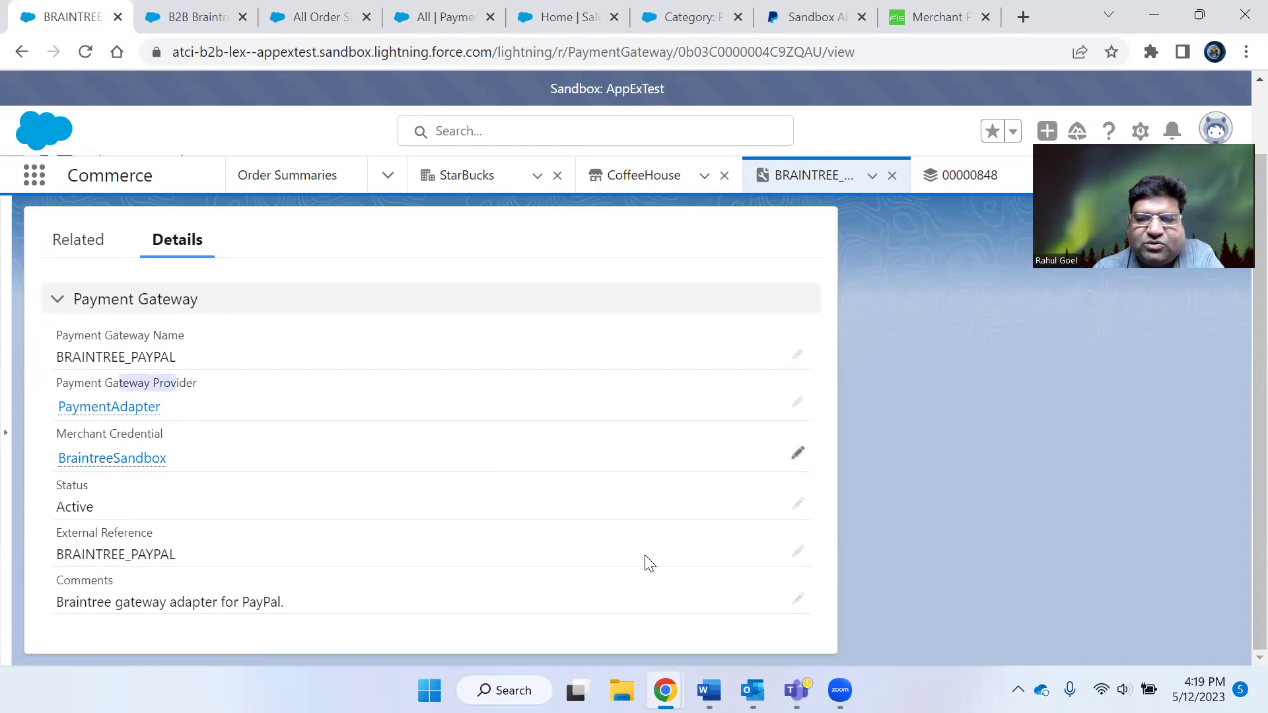
pyautogui.hotkey('alt', 'Tab')
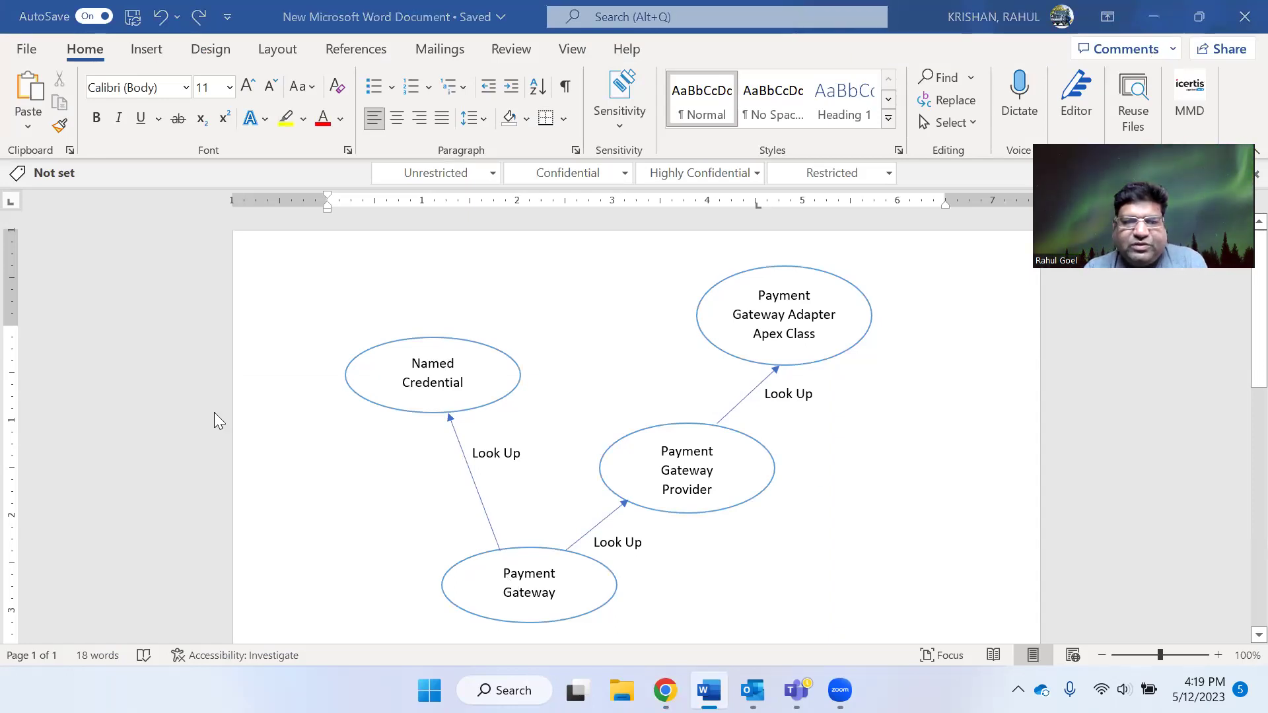
pyautogui.hotkey('alt', 'Tab')
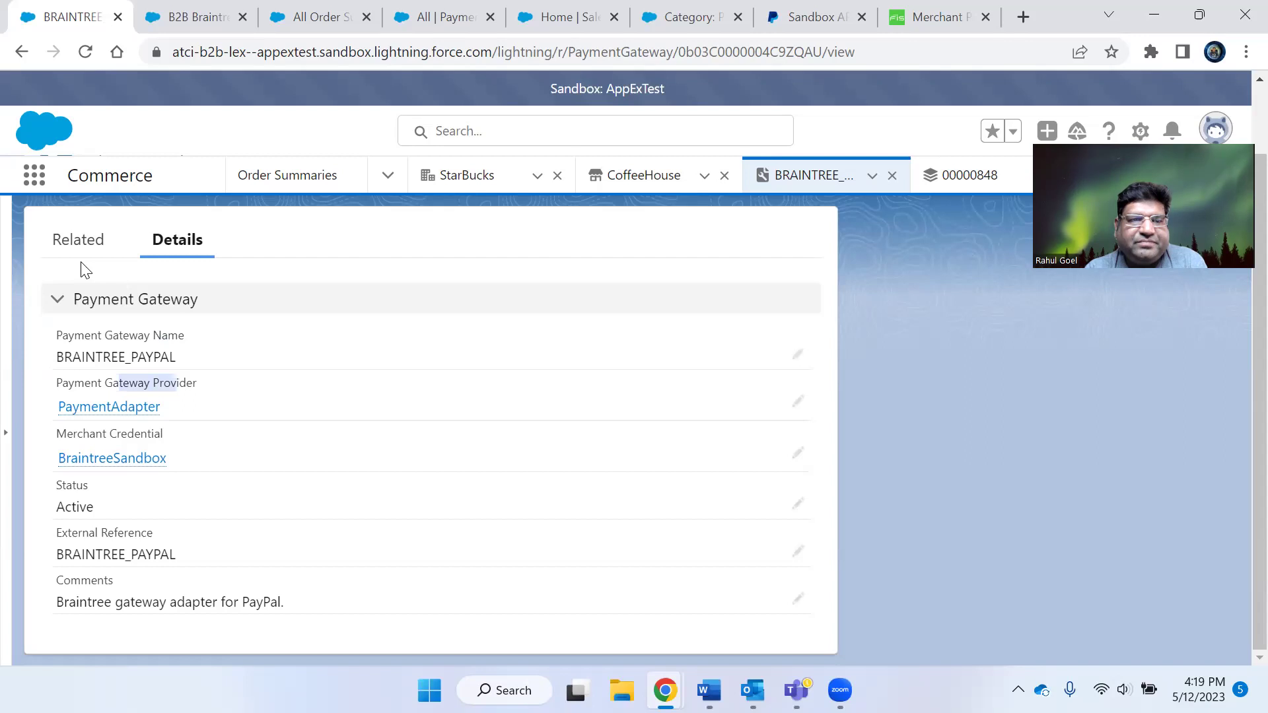
pyautogui.scroll(2, 85, 270)
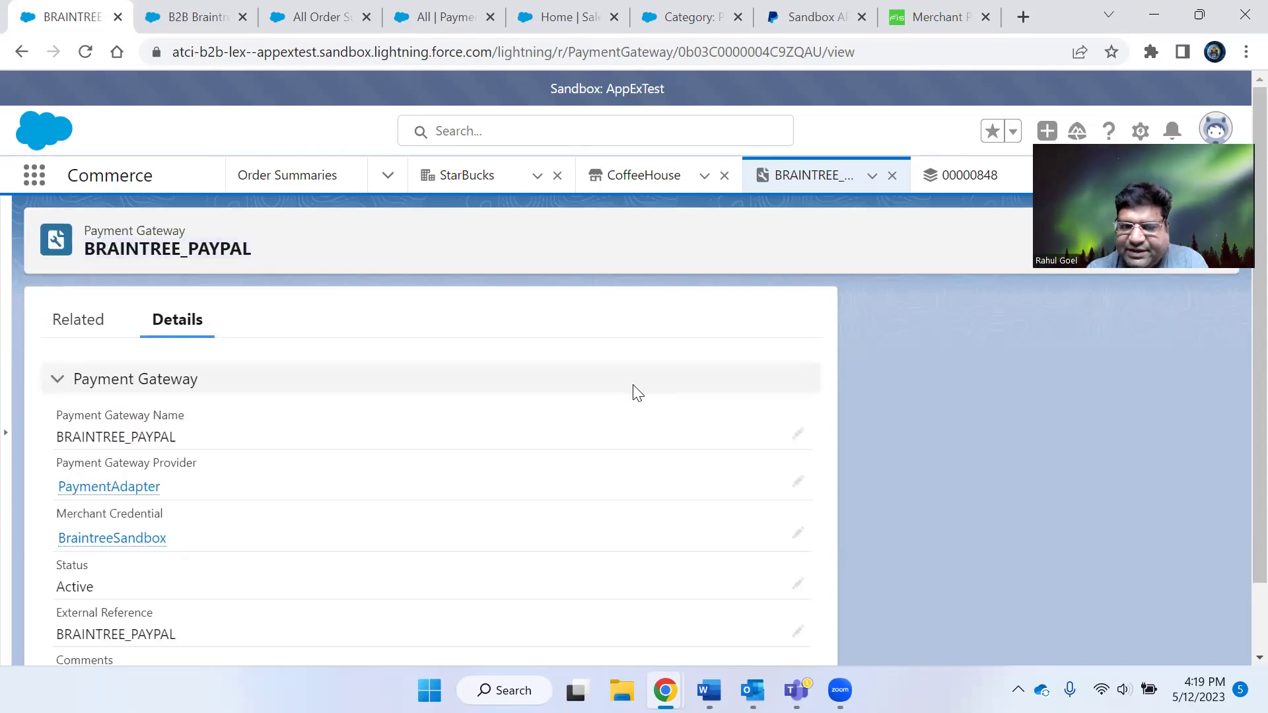
pyautogui.hotkey('alt', 'Tab')
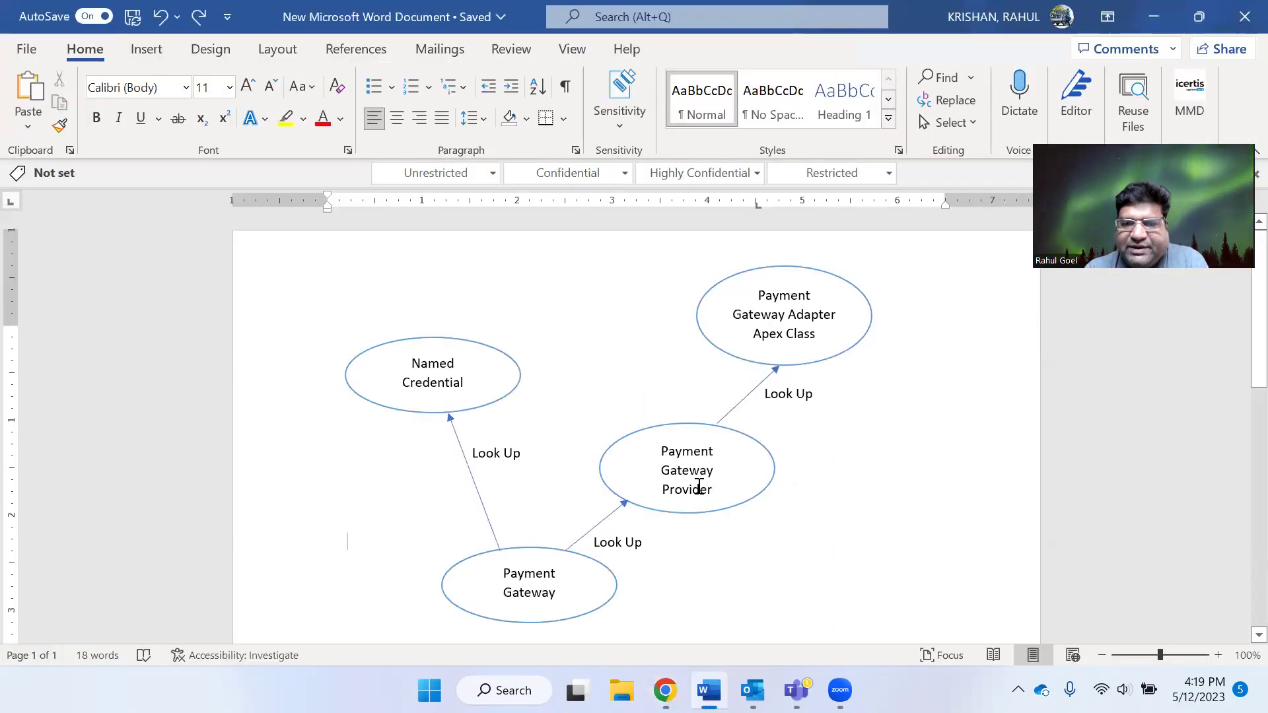
# Compare the BRAINTREE_PAYPAL record's Payment Gateway Provider link with the Payment Gateway Provider lookup in the Word diagram
pyautogui.hotkey('alt', 'Tab')
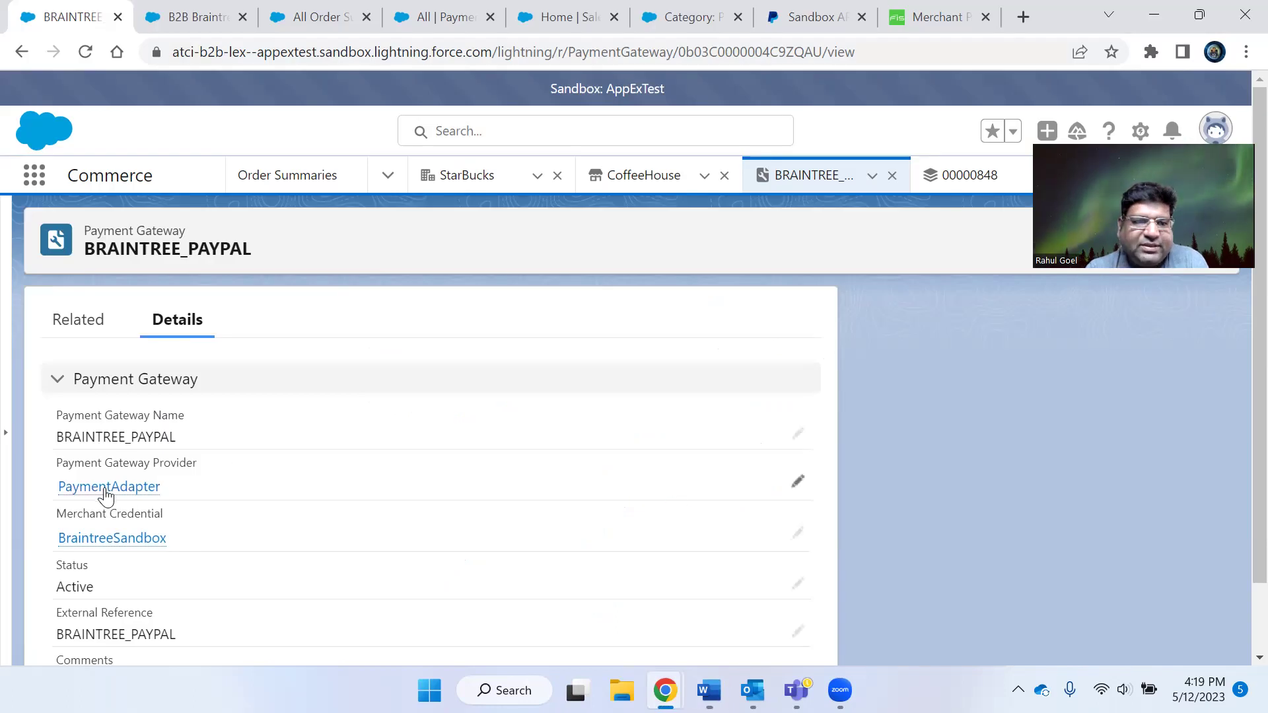
pyautogui.moveTo(107, 496)
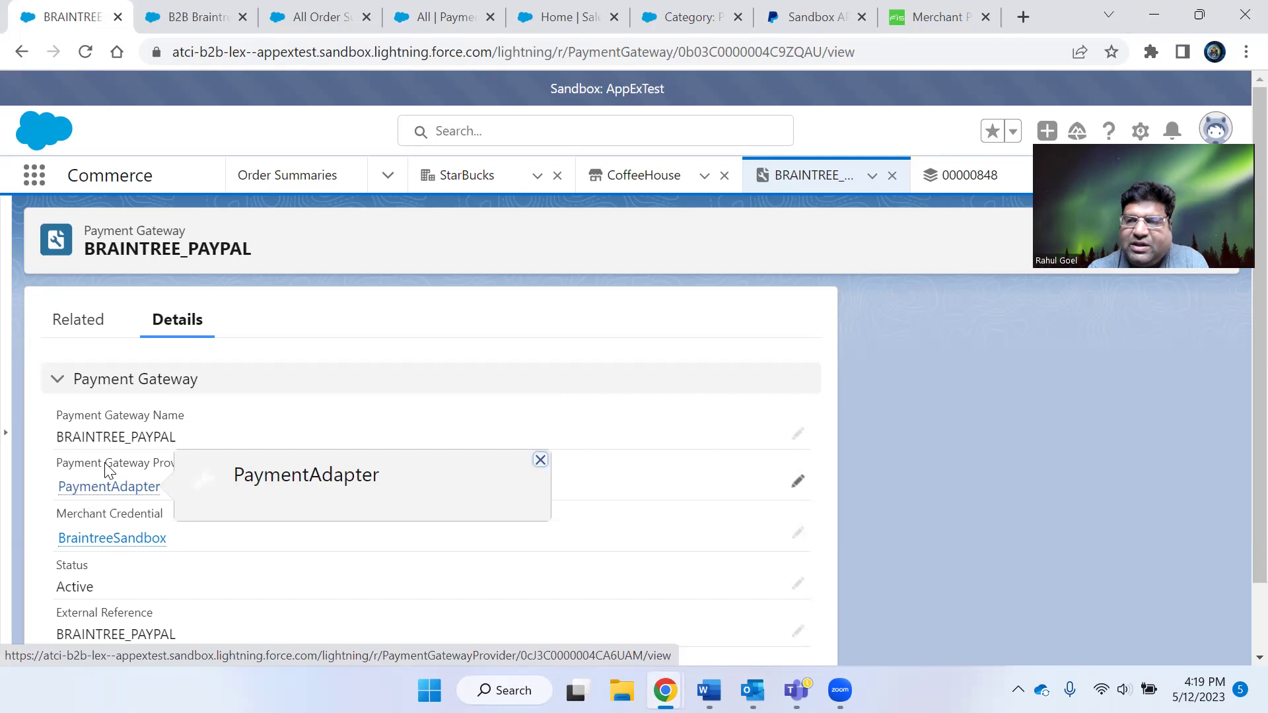
pyautogui.hotkey('alt', 'Tab')
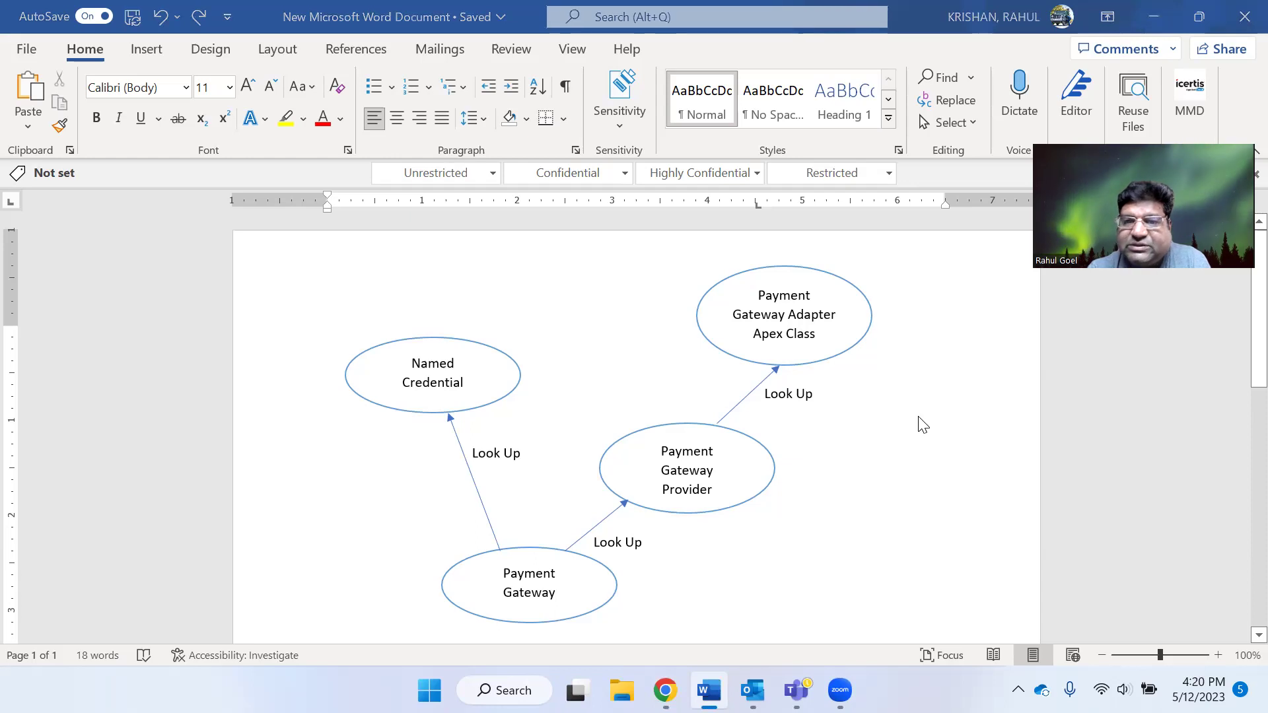
pyautogui.hotkey('alt', 'Tab')
pyautogui.press('Escape')
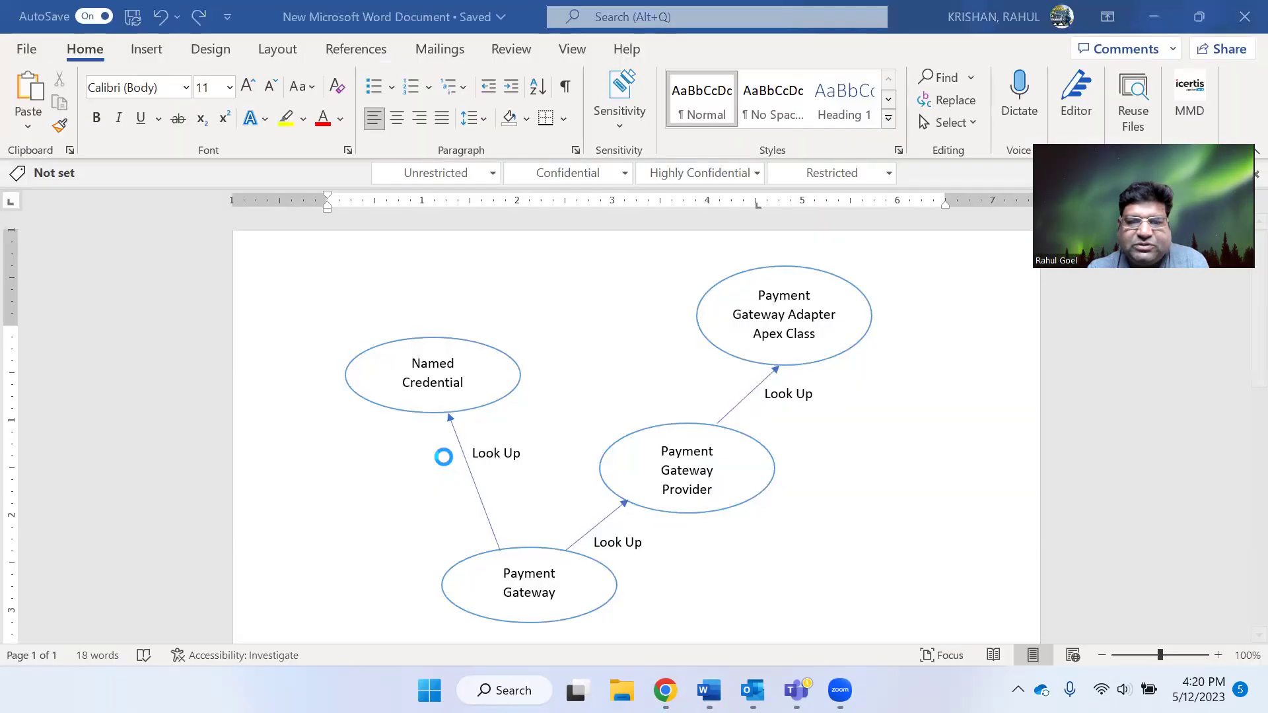
pyautogui.hotkey('alt', 'Tab')
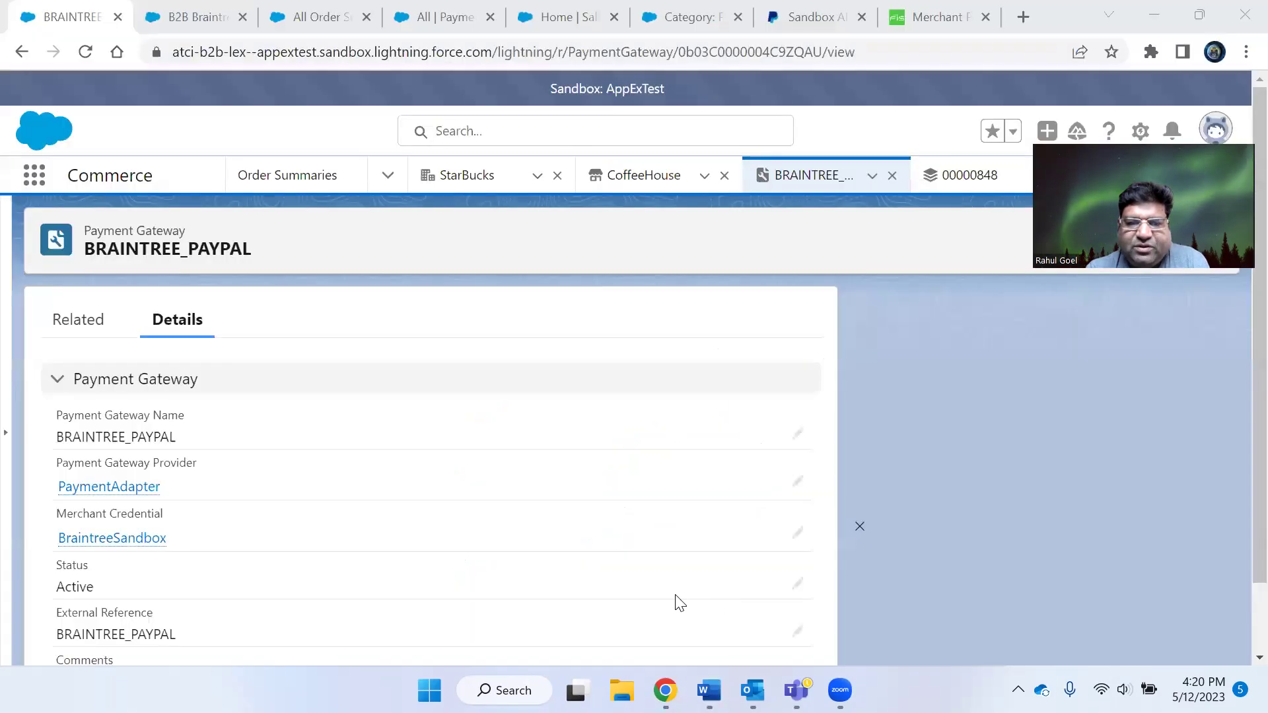
# Open the PaymentAdapter payment gateway provider record in a separate browser tab from the BRAINTREE_PAYPAL record
pyautogui.rightClick(138, 497)
pyautogui.click(265, 299)
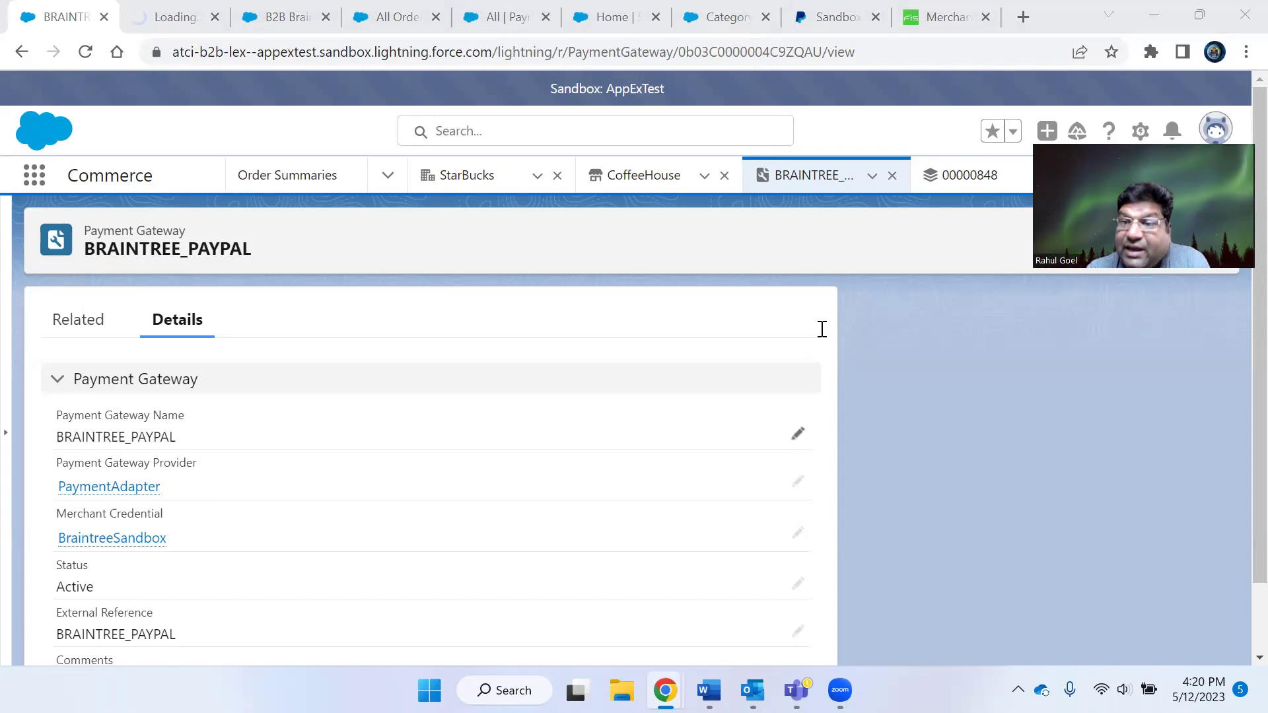
pyautogui.hotkey('alt', 'Tab')
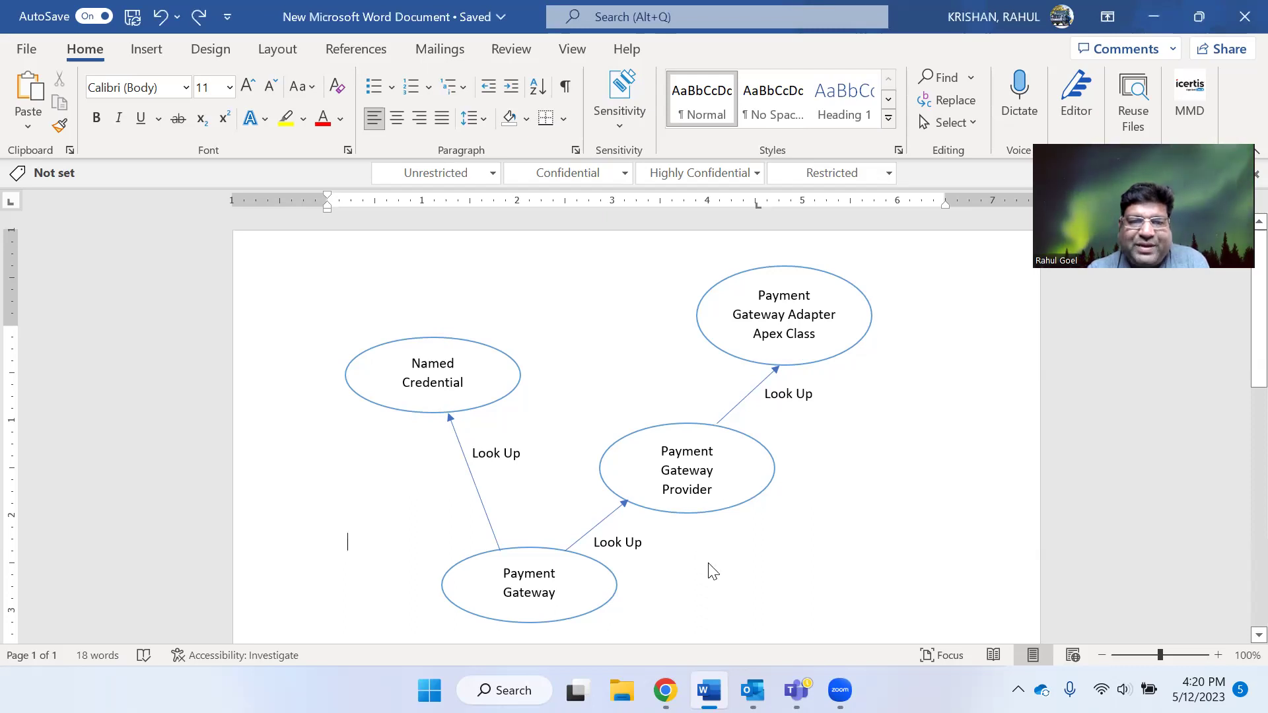
pyautogui.hotkey('alt', 'Tab')
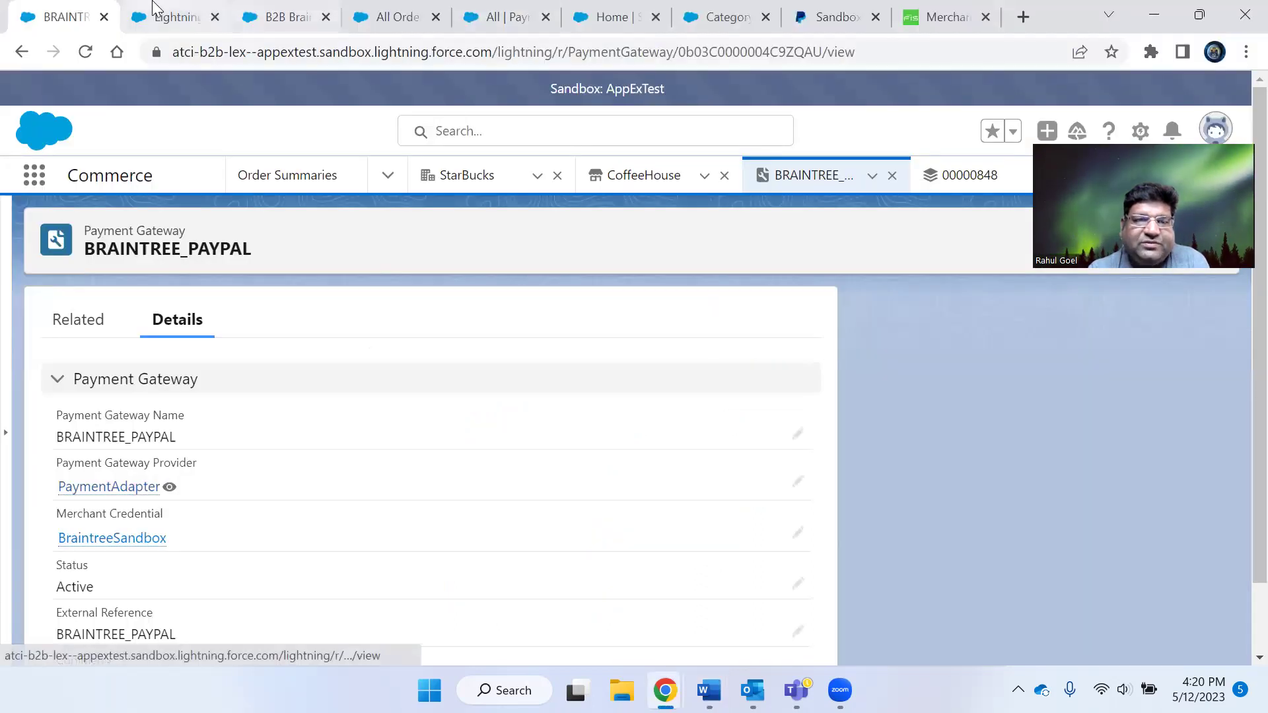
pyautogui.click(157, 12)
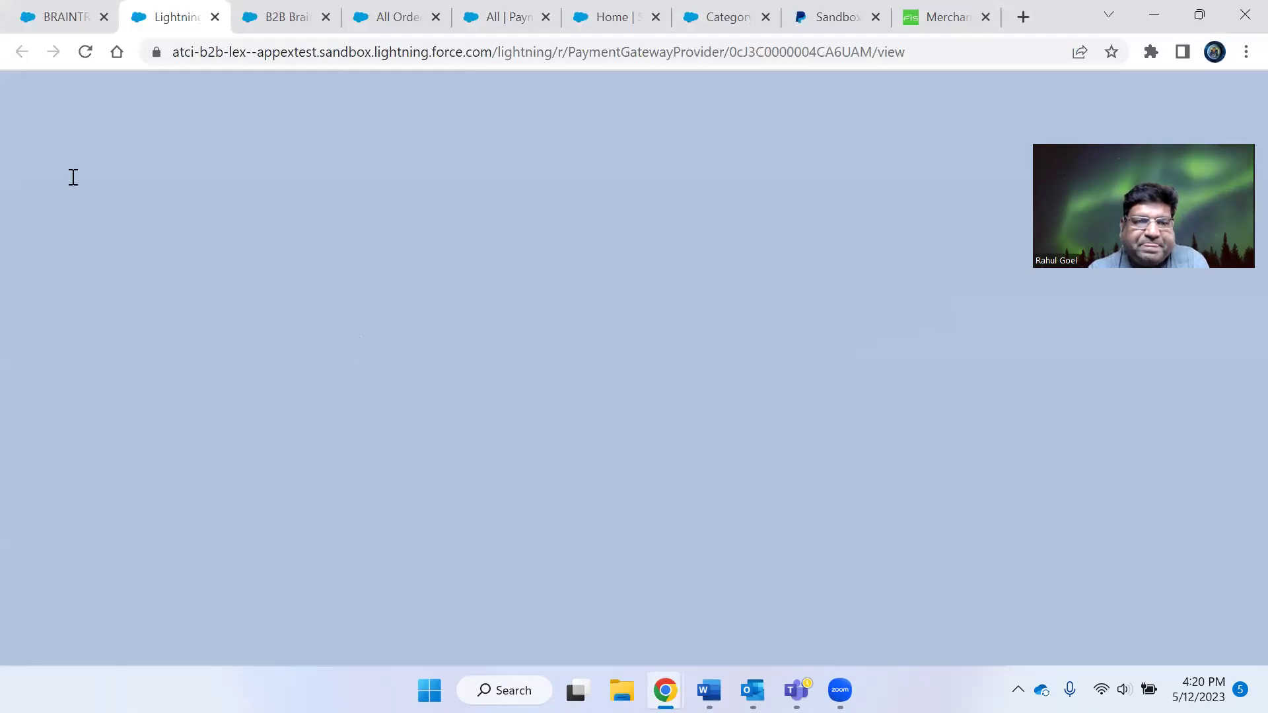
pyautogui.hotkey('ctrl', 'shift', 'Tab')
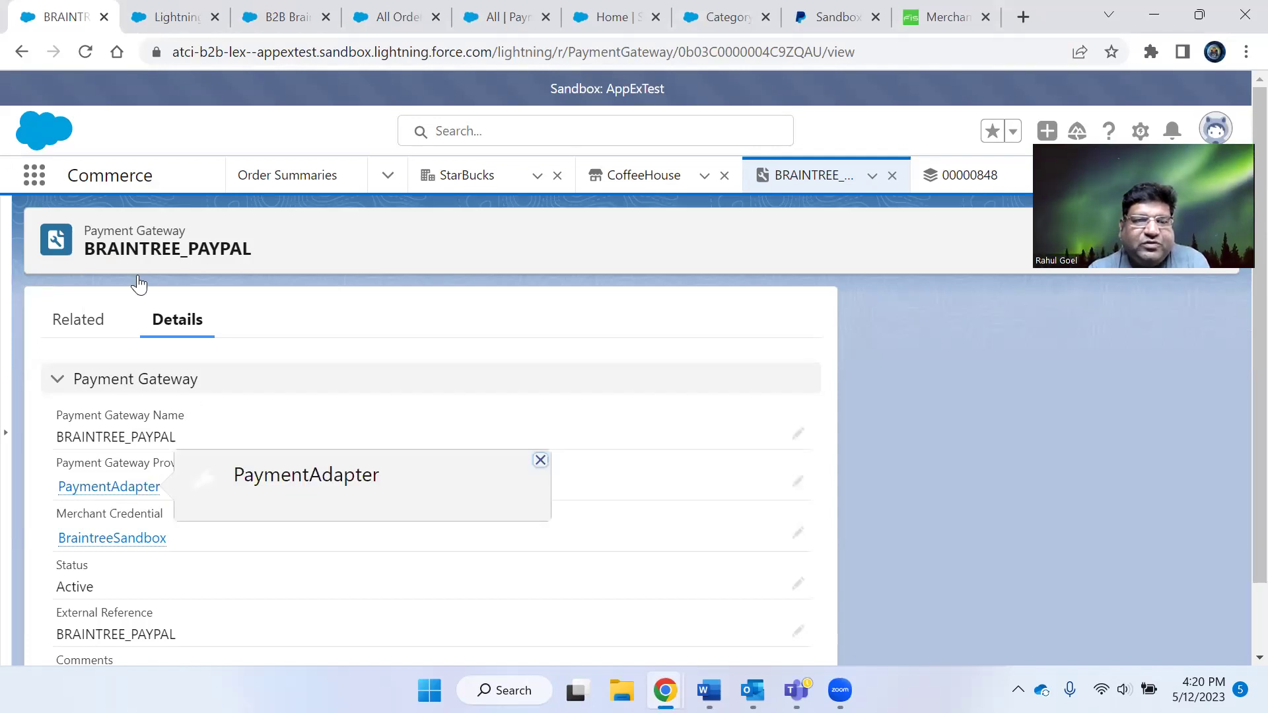
pyautogui.hotkey('ctrl', 'Tab')
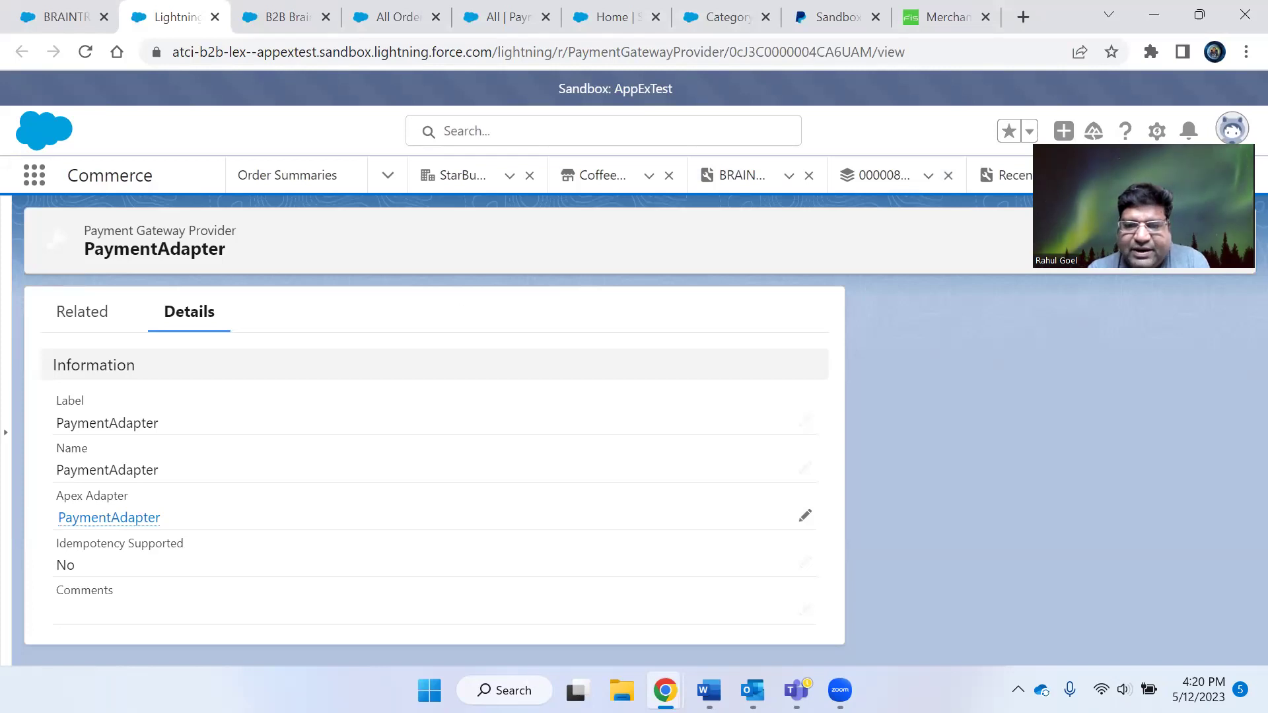
# Match the provider's Apex Adapter field to the Word diagram, and inspect the linked PaymentAdapter Apex class before closing it
pyautogui.hotkey('alt', 'Tab')
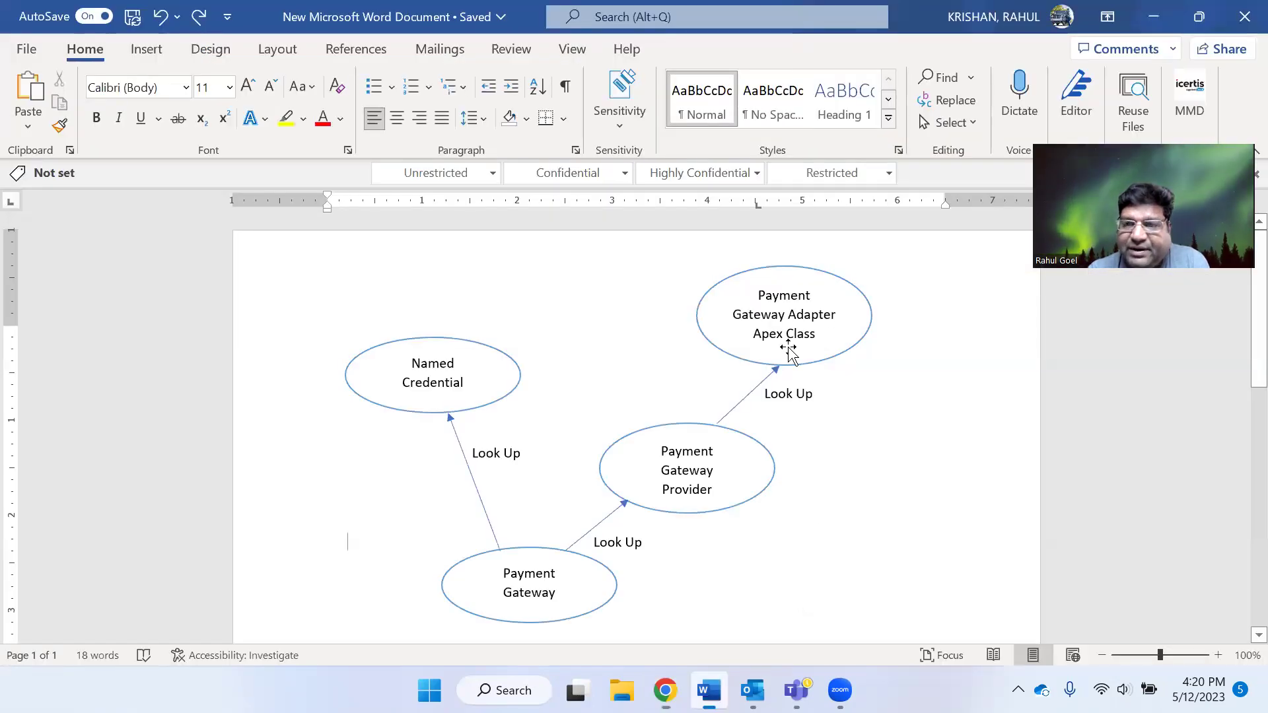
pyautogui.hotkey('alt', 'Tab')
pyautogui.moveTo(112, 525)
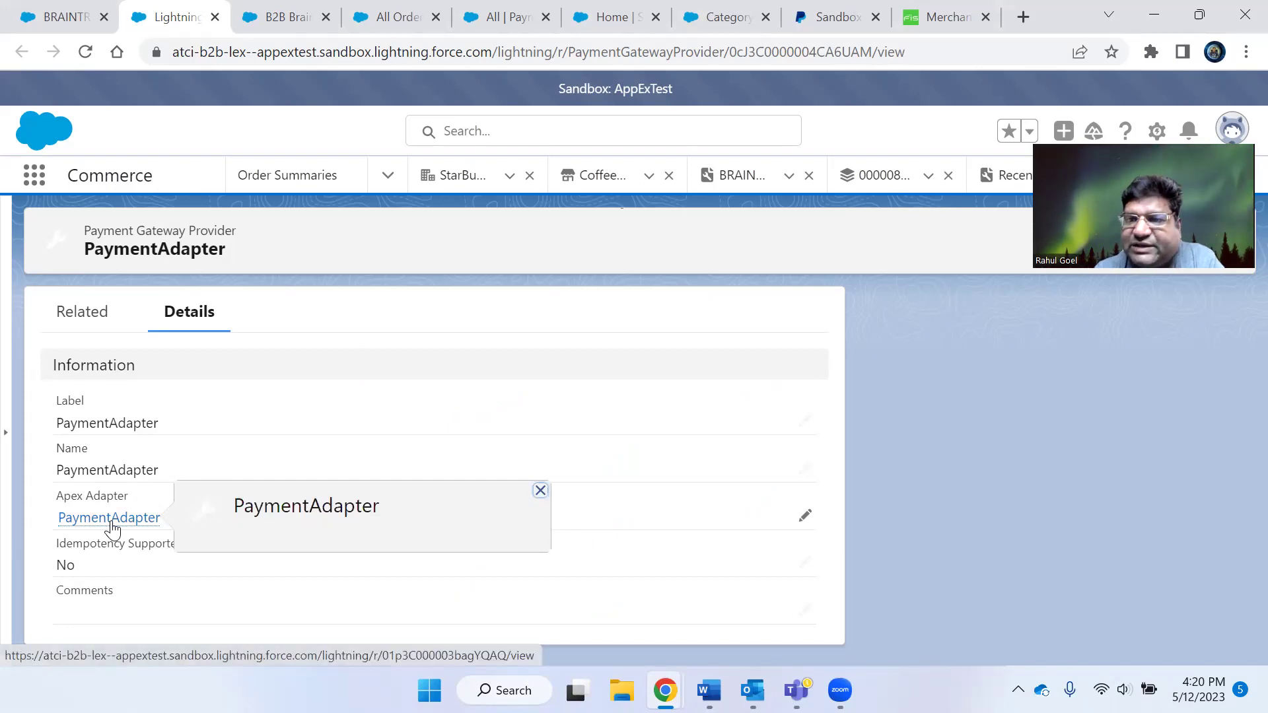
pyautogui.click(112, 522)
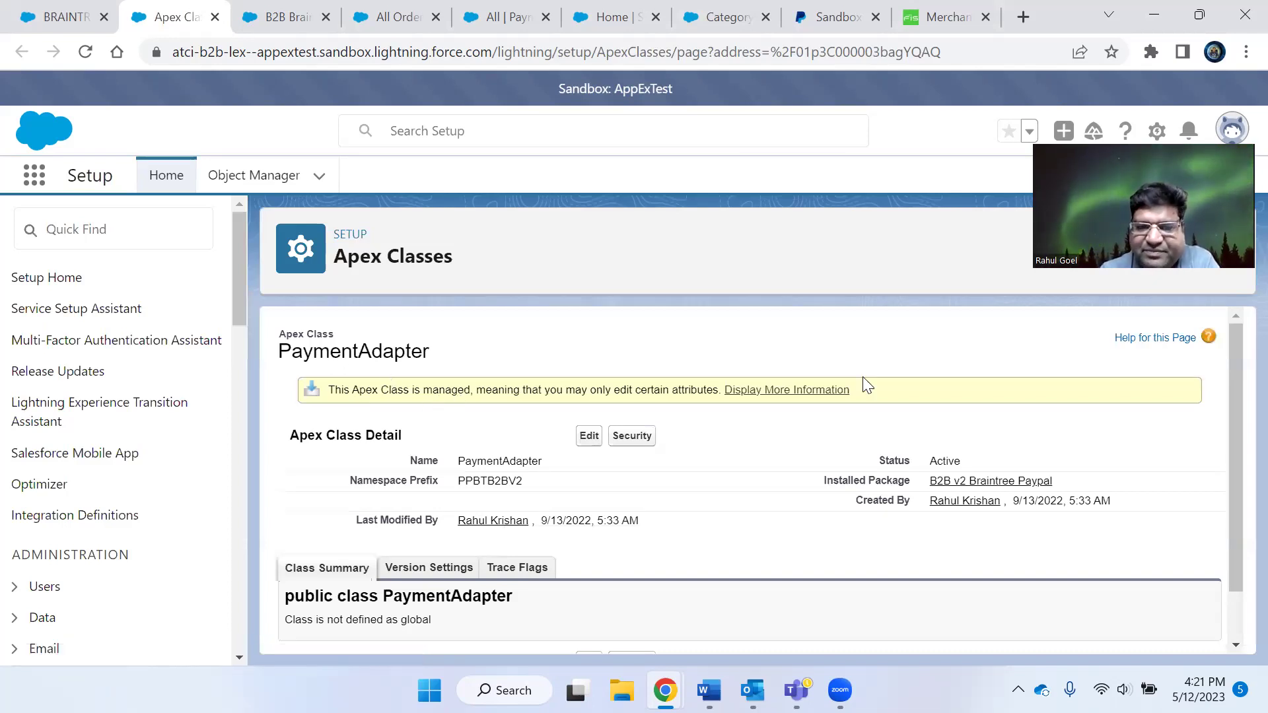
pyautogui.scroll(-1, 674, 492)
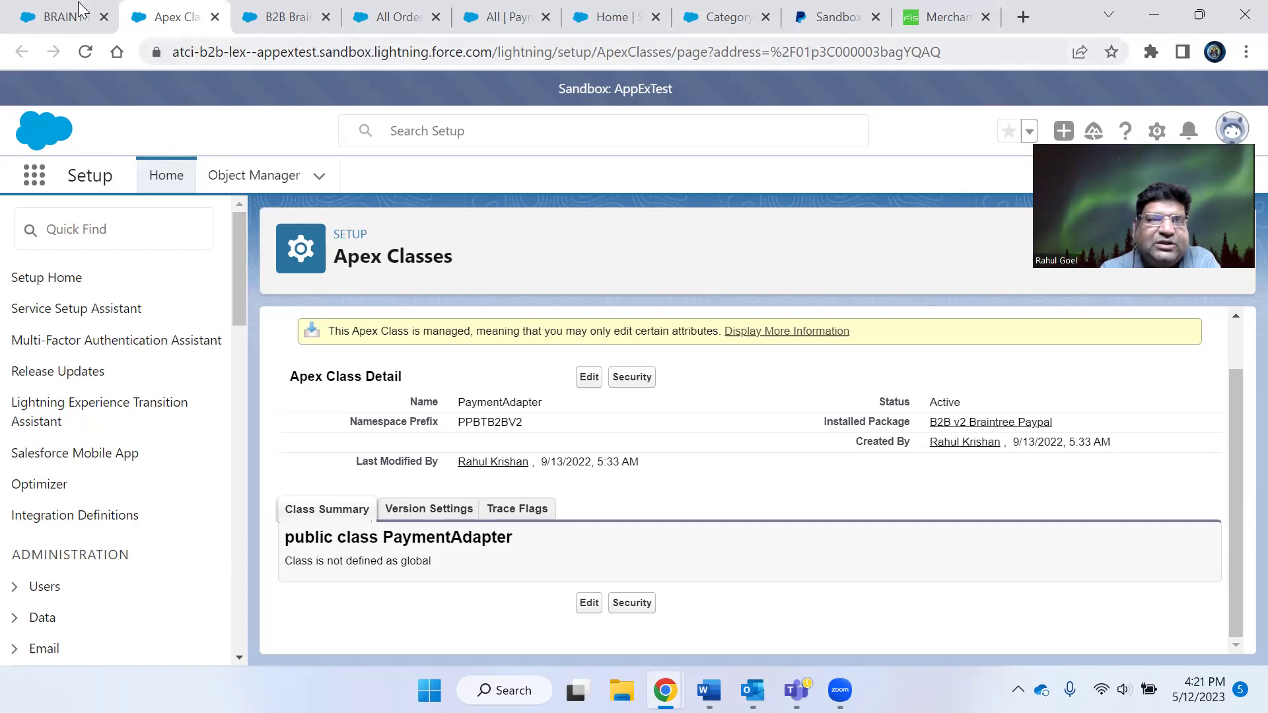
pyautogui.click(216, 17)
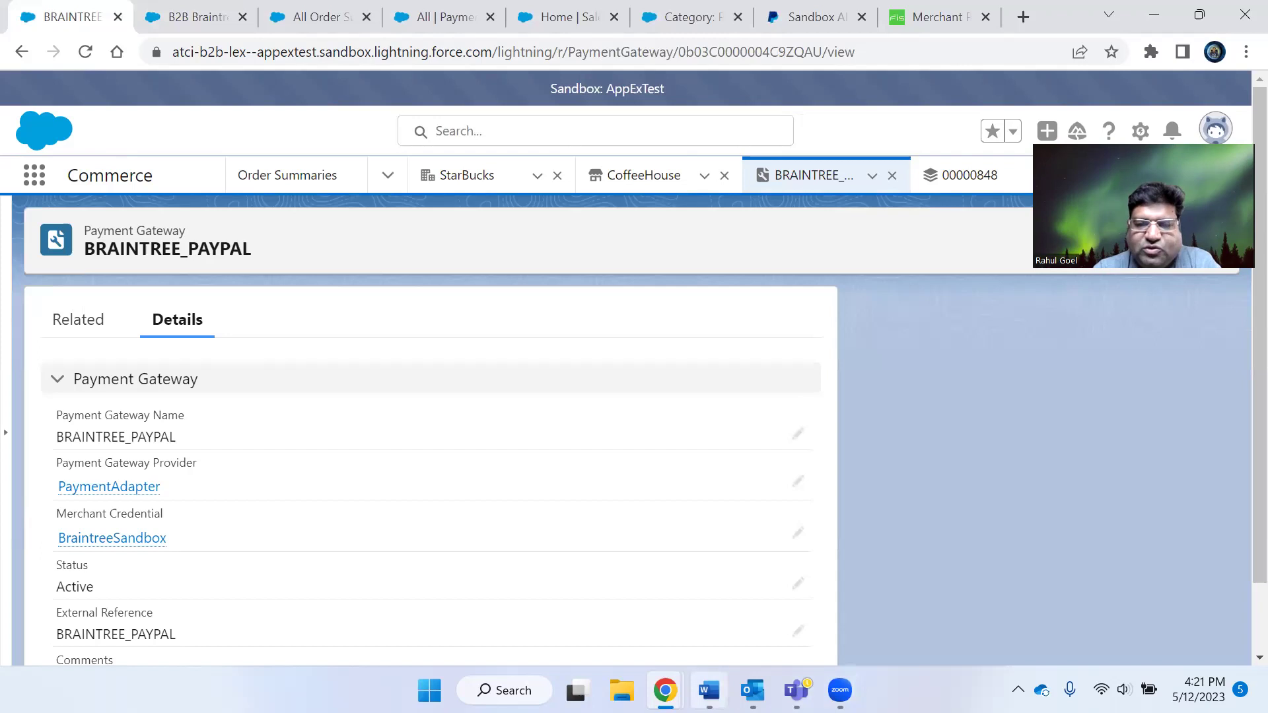
# Check the Payment Gateway lookups in the Word diagram, and open the BraintreeSandbox merchant credential in a separate browser tab
pyautogui.click(709, 691)
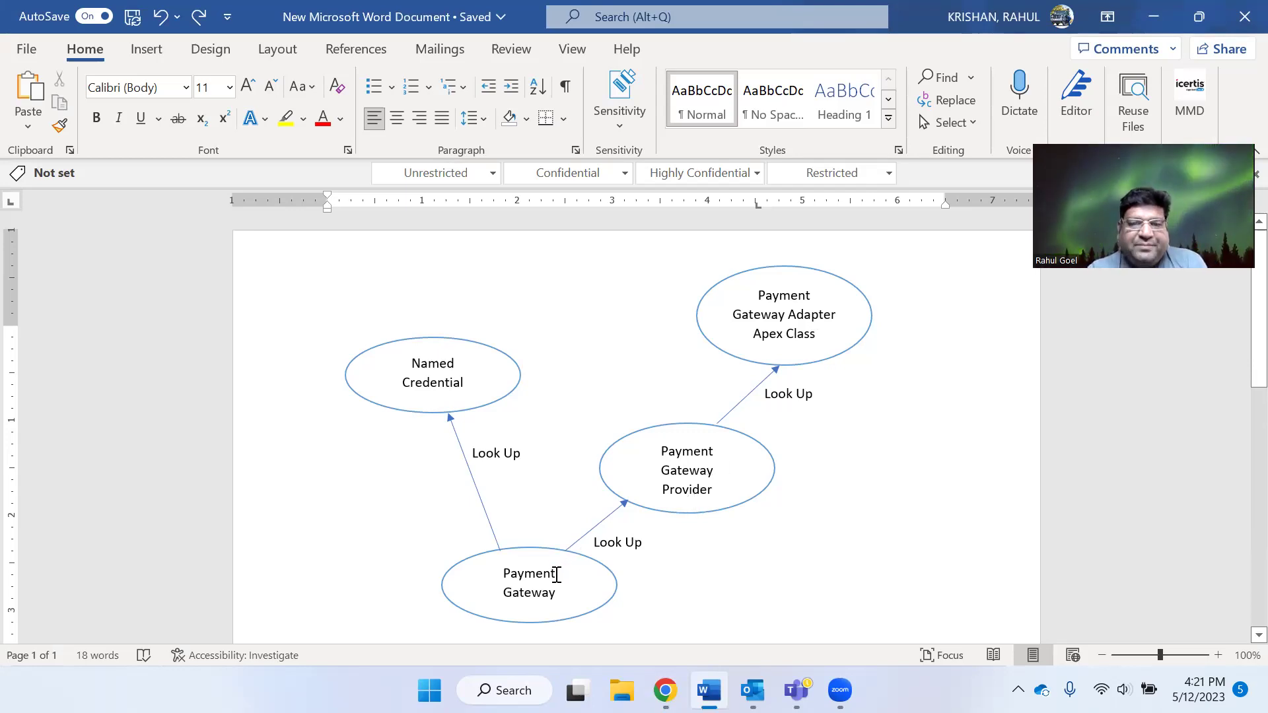
pyautogui.hotkey('alt', 'Tab')
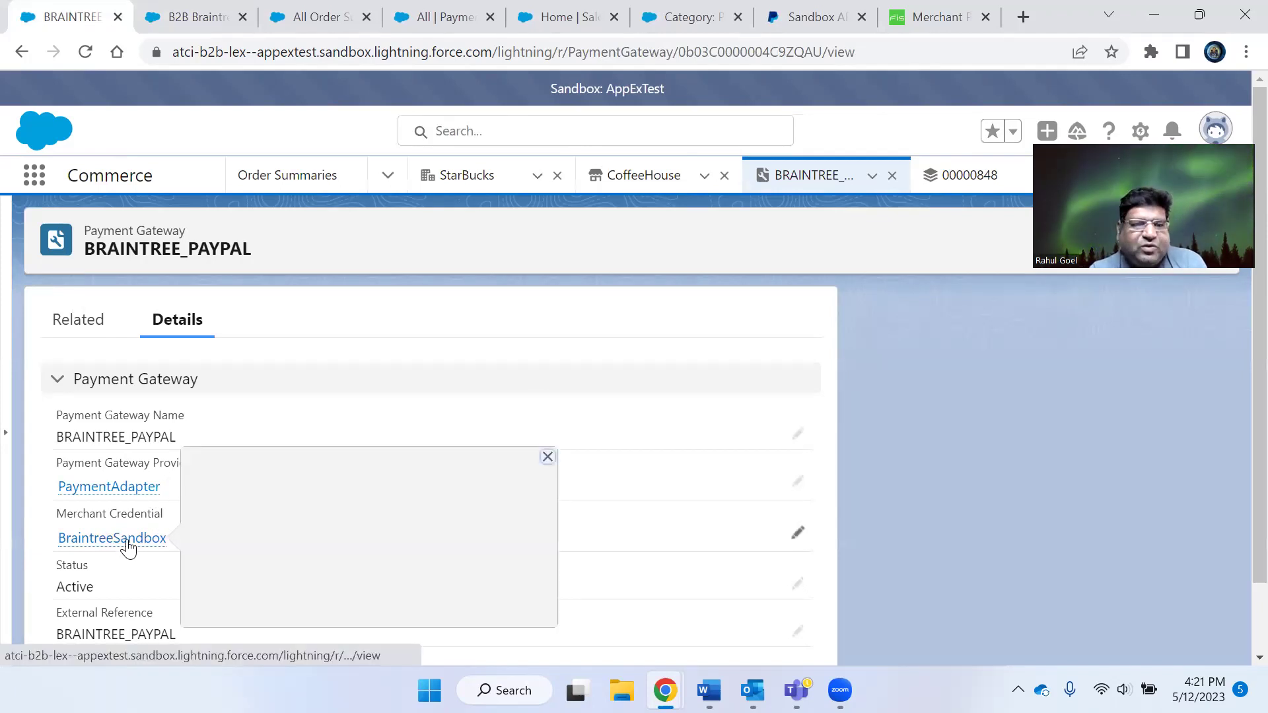
pyautogui.rightClick(127, 543)
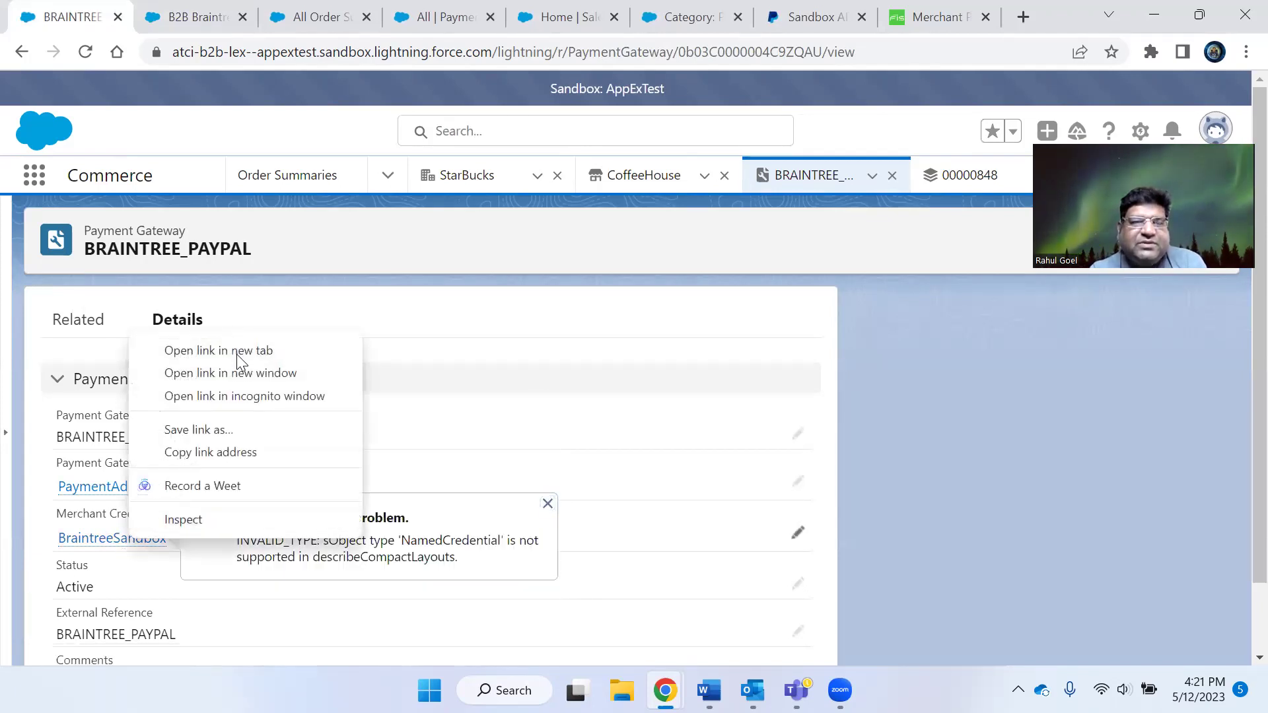
pyautogui.click(237, 352)
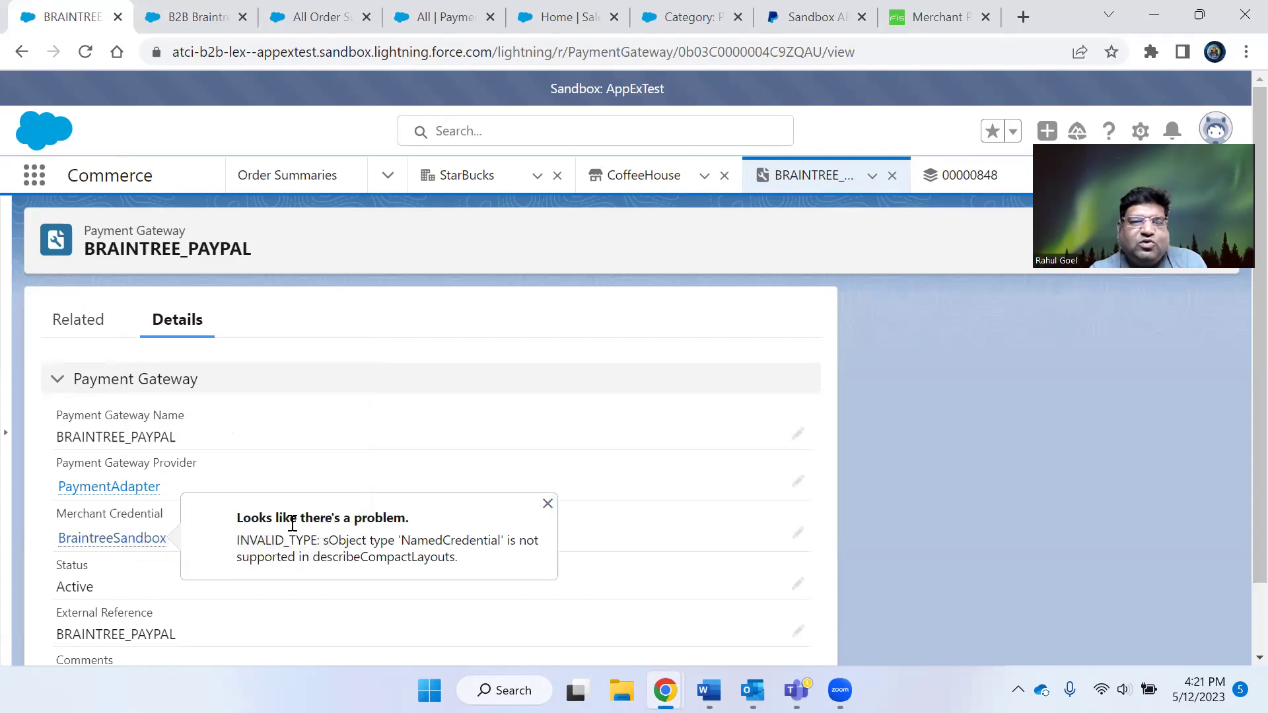
pyautogui.click(548, 504)
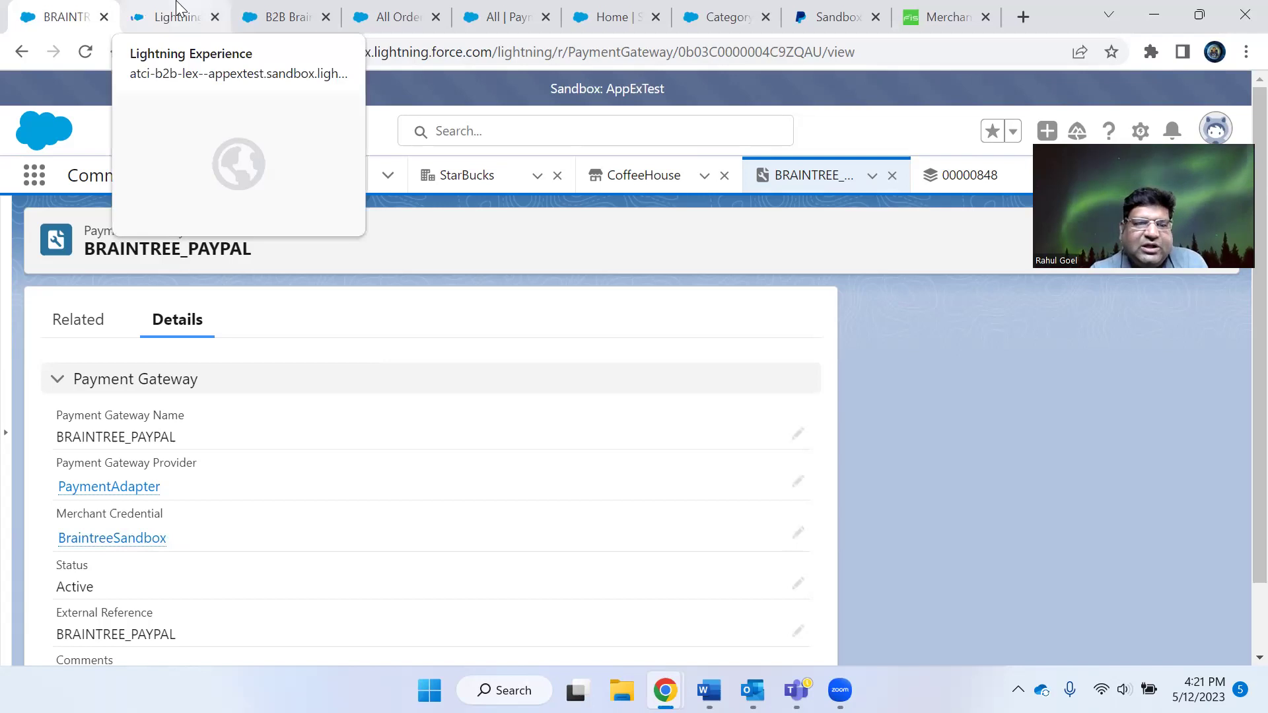
pyautogui.moveTo(118, 539)
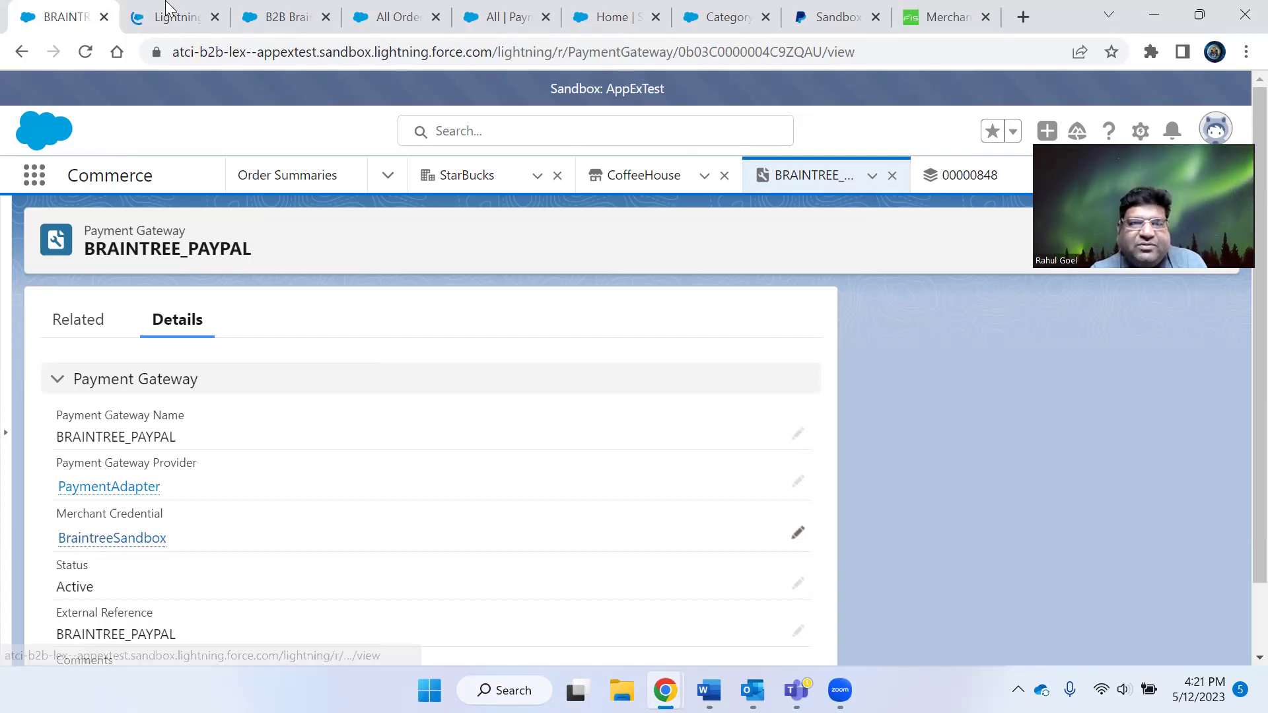
pyautogui.hotkey('ctrl', 'Tab')
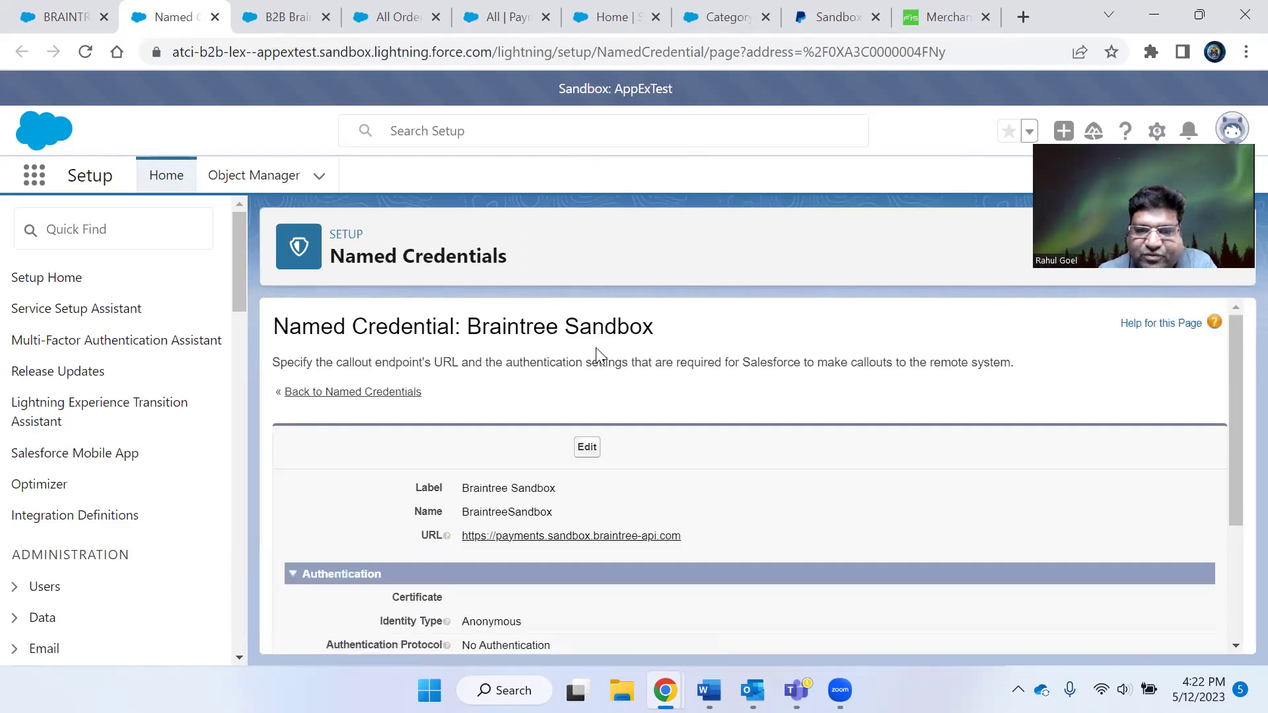
# Compare the Braintree Sandbox named credential with the Word diagram and the gateway record, and return to the Named Credentials list
pyautogui.moveTo(709, 691)
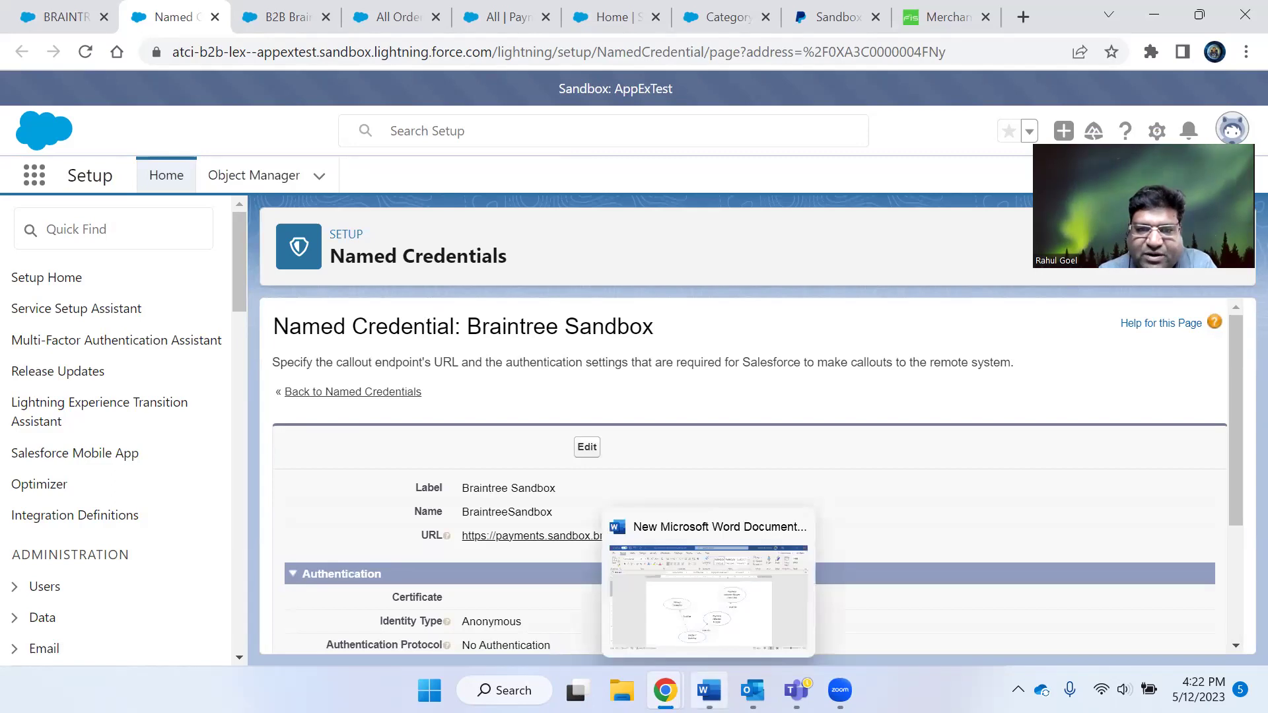
pyautogui.click(609, 507)
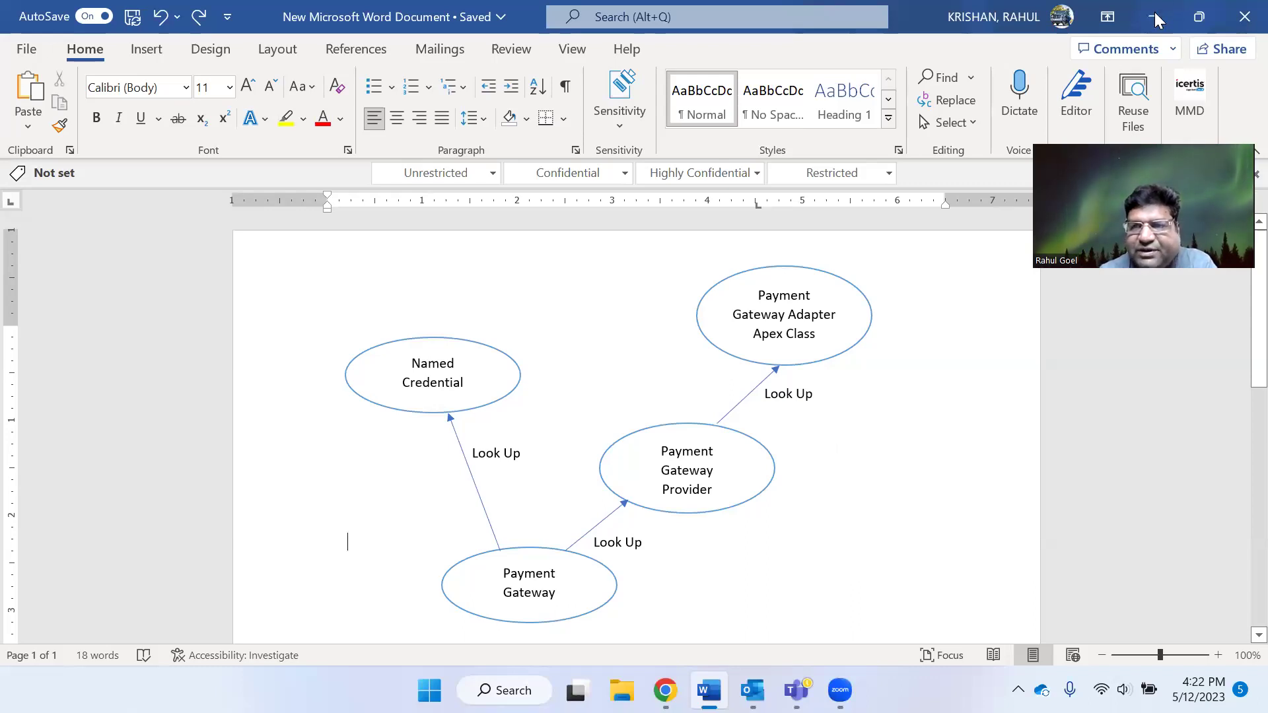
pyautogui.hotkey('alt', 'Tab')
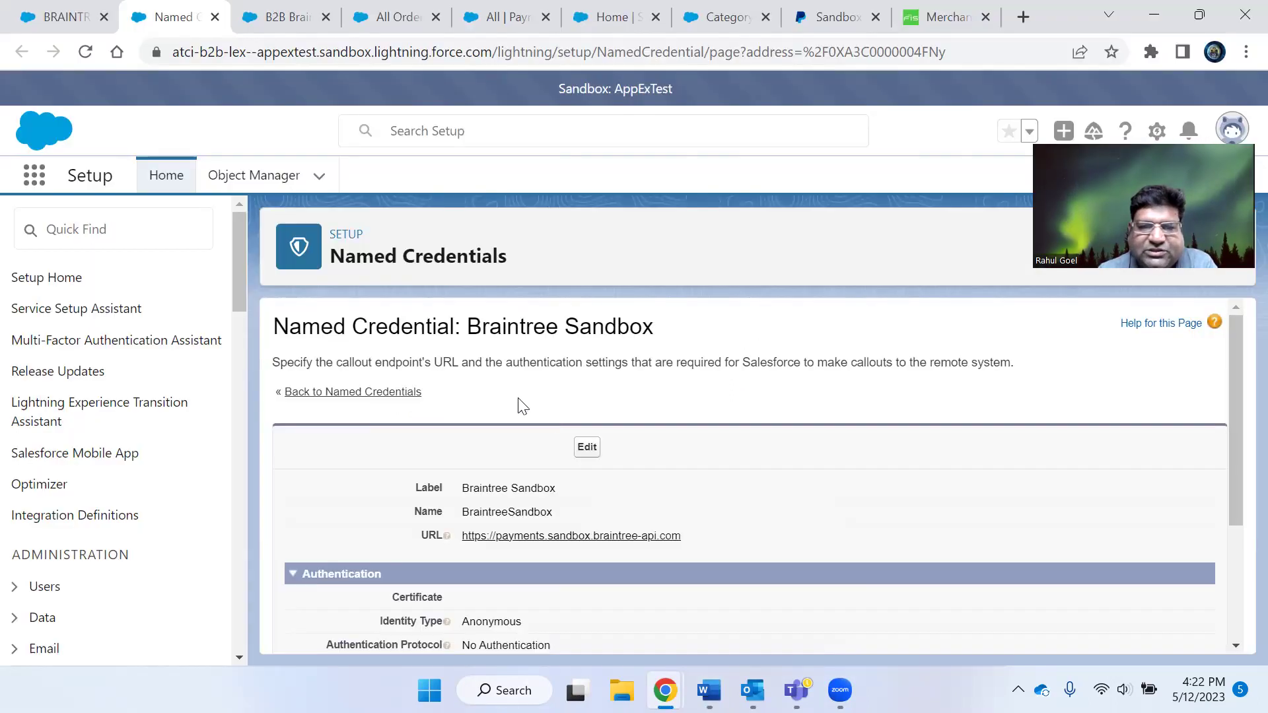
pyautogui.moveTo(333, 326); pyautogui.dragTo(414, 326)
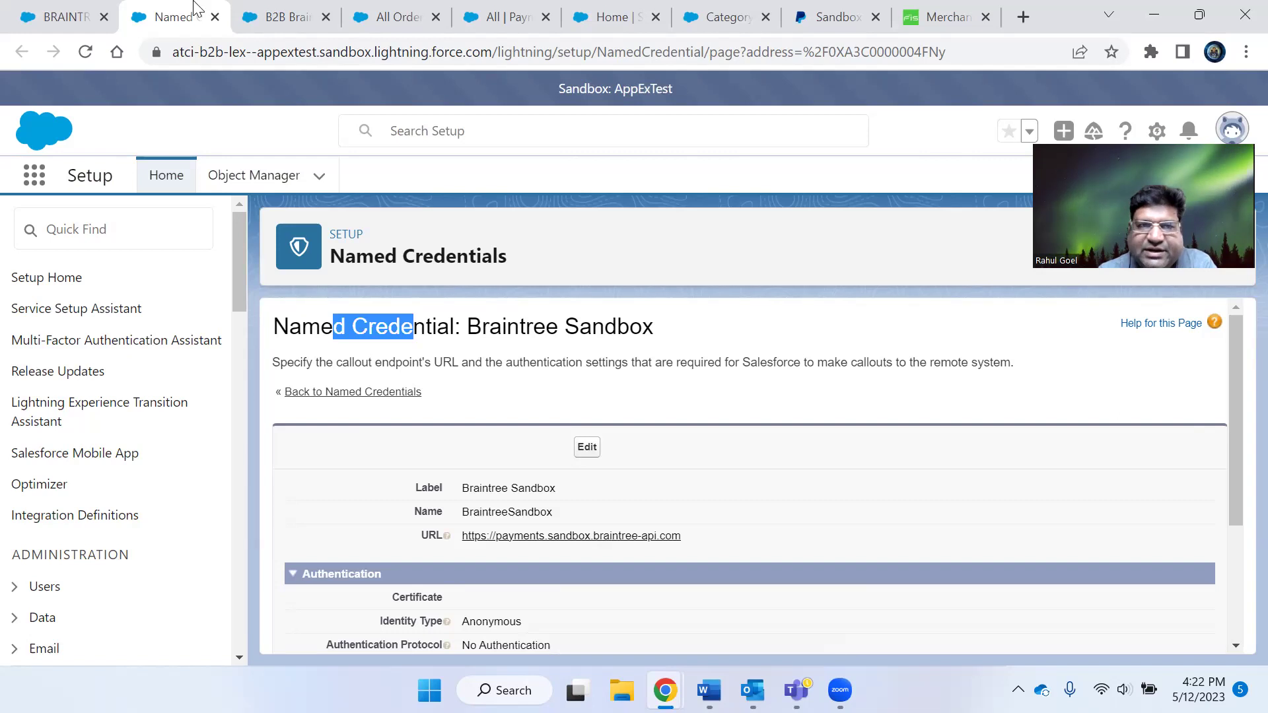
pyautogui.hotkey('ctrl', 'shift', 'Tab')
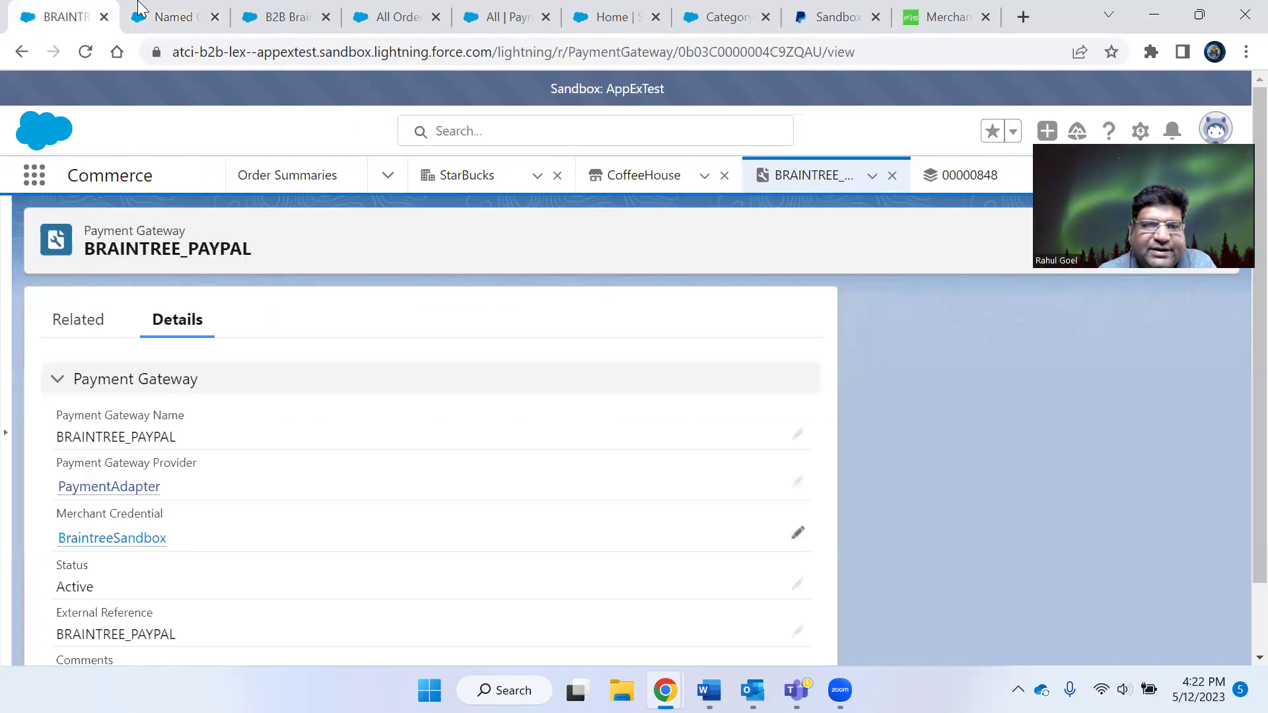
pyautogui.hotkey('ctrl', 'Tab')
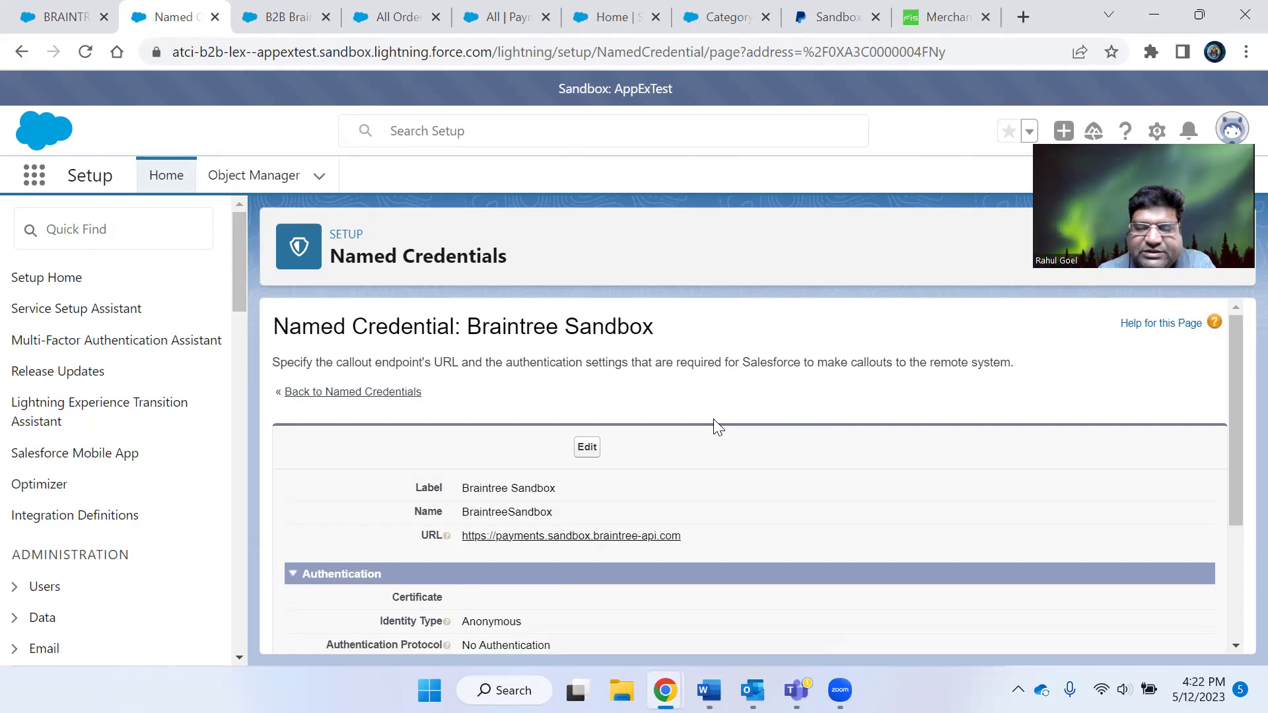
pyautogui.hotkey('alt', 'Left')
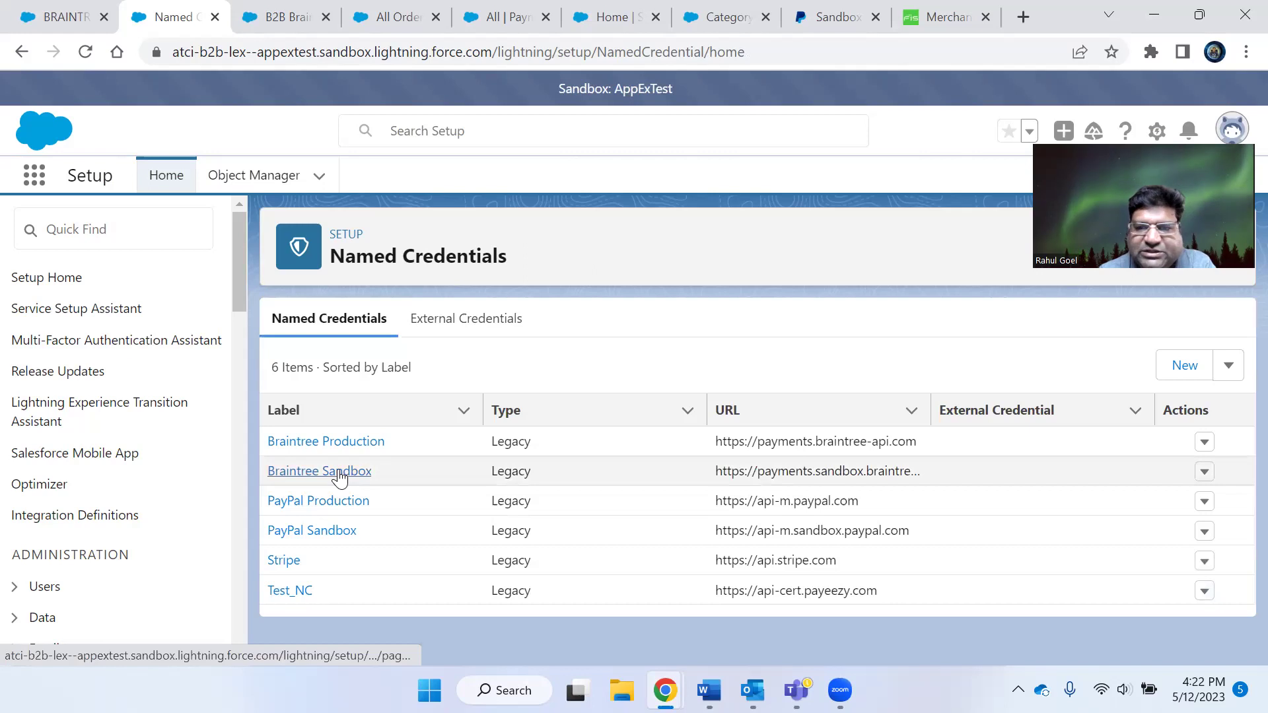
# Review the BRAINTREE_PAYPAL gateway record's Comments, Payment Gateway Provider and Merchant Credential fields
pyautogui.click(86, 13)
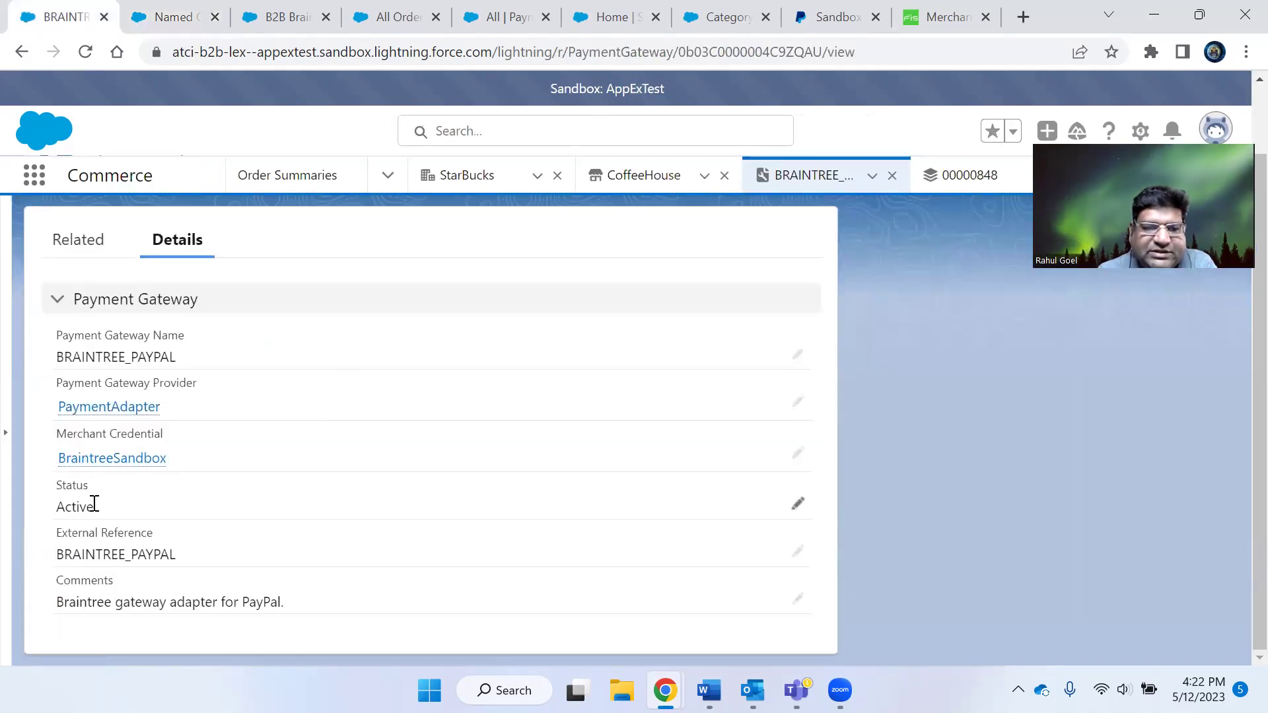
pyautogui.moveTo(56, 602); pyautogui.dragTo(282, 602)
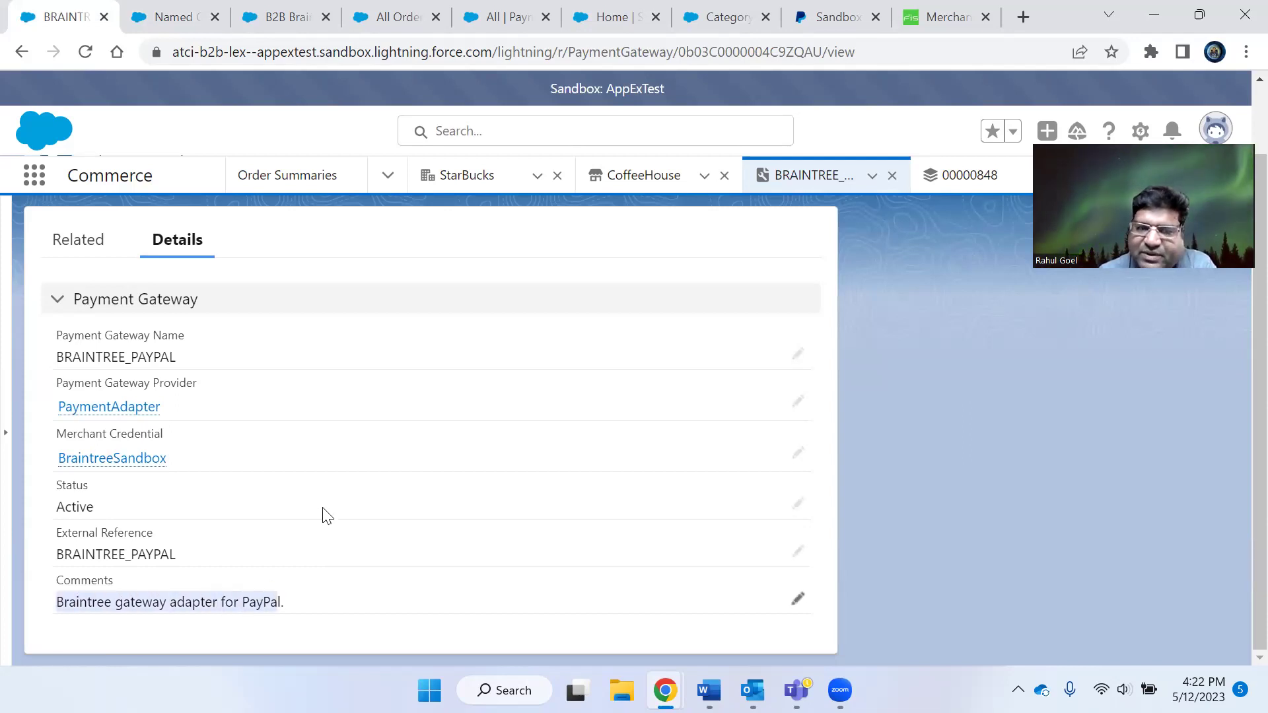
pyautogui.click(919, 467)
pyautogui.scroll(1, 478, 488)
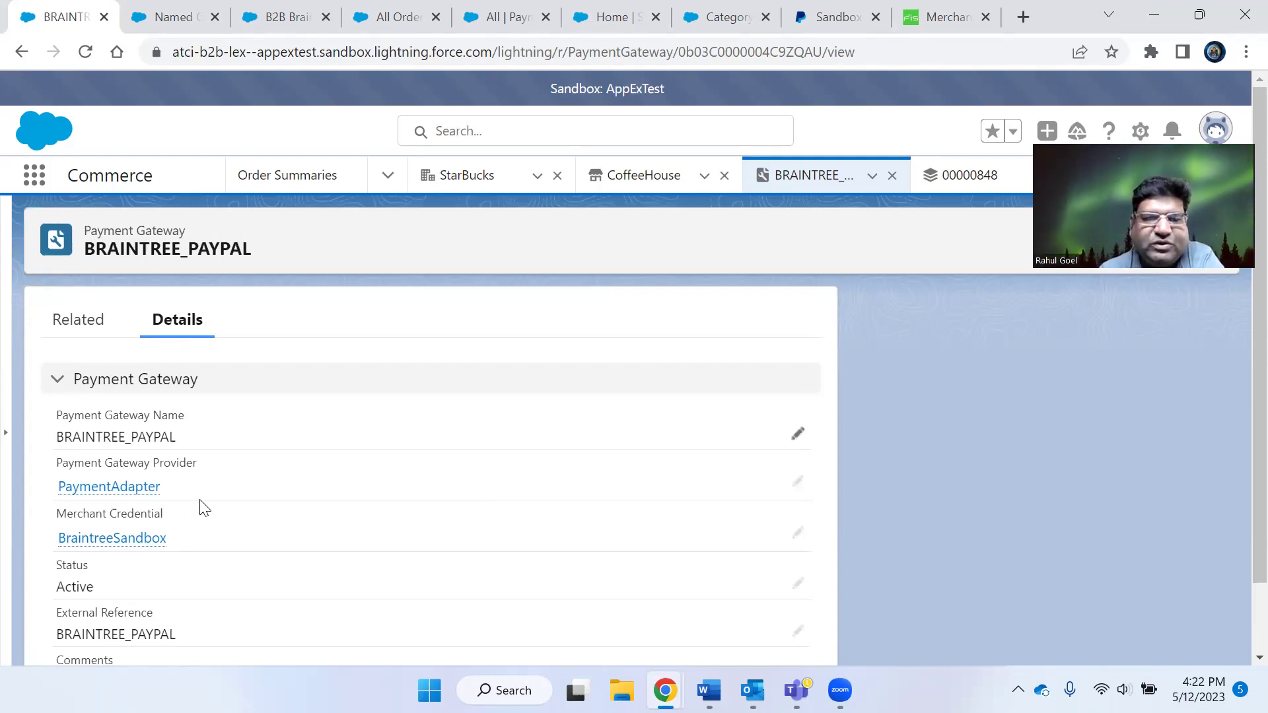
pyautogui.moveTo(135, 487)
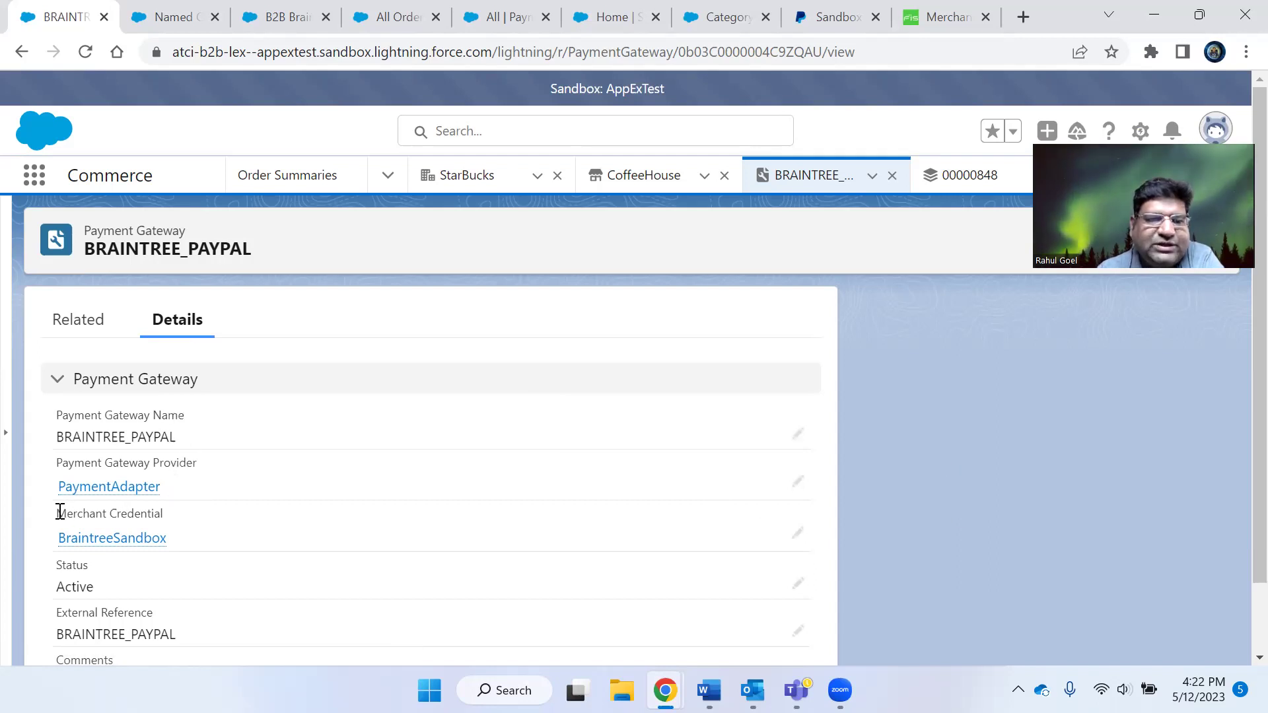
pyautogui.doubleClick(106, 514)
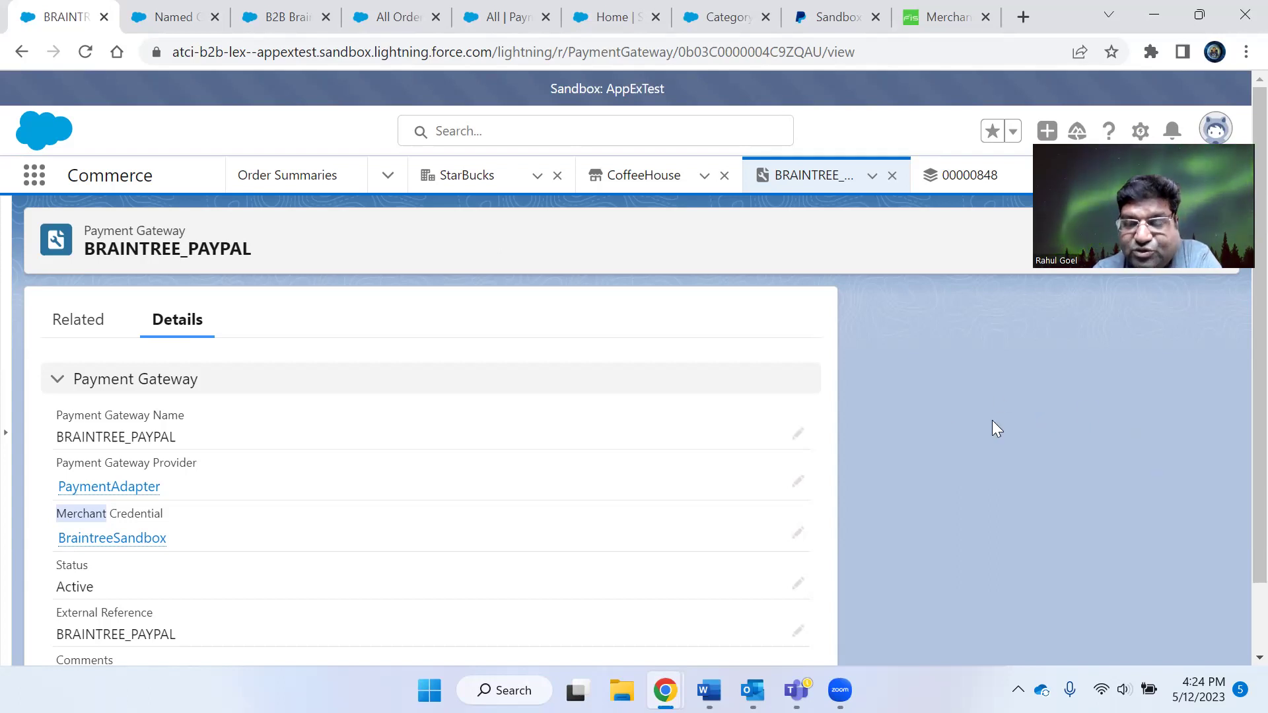
# Open the FIS merchant payment processing article and read the Internet merchant accounts paragraph on online card processing, customer portals and PayPal compatibility
pyautogui.click(79, 516)
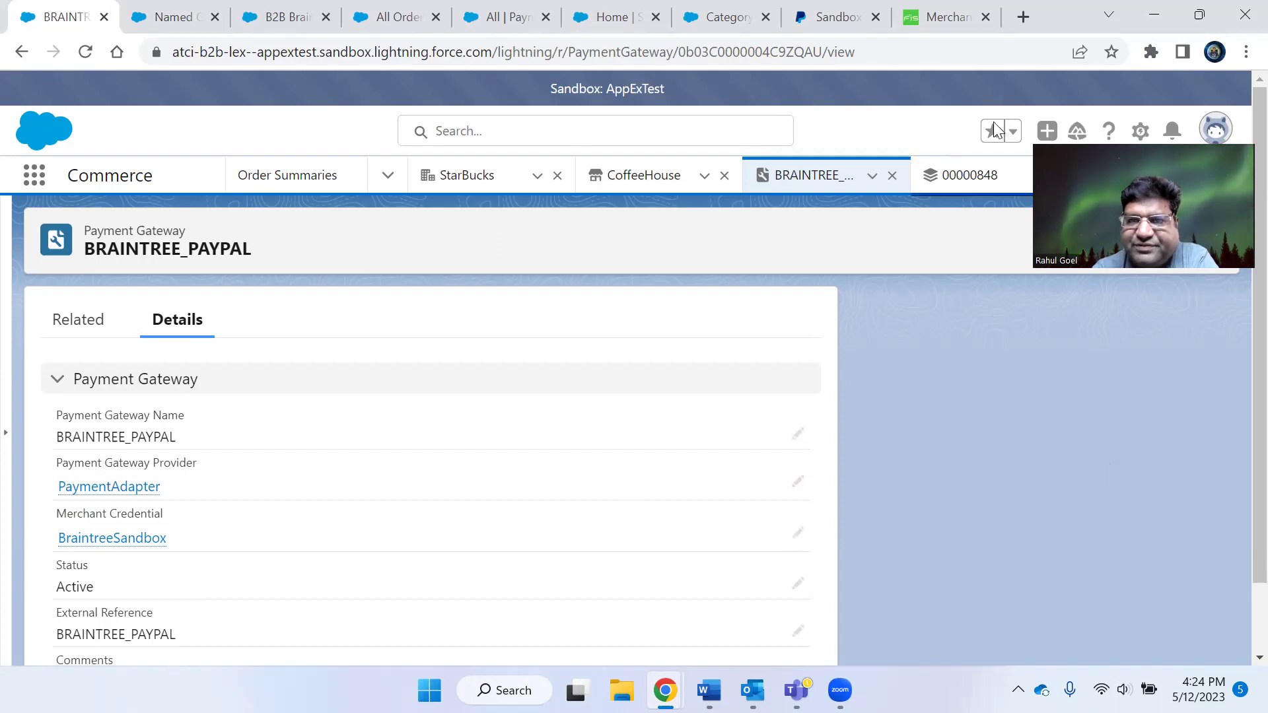
pyautogui.click(948, 16)
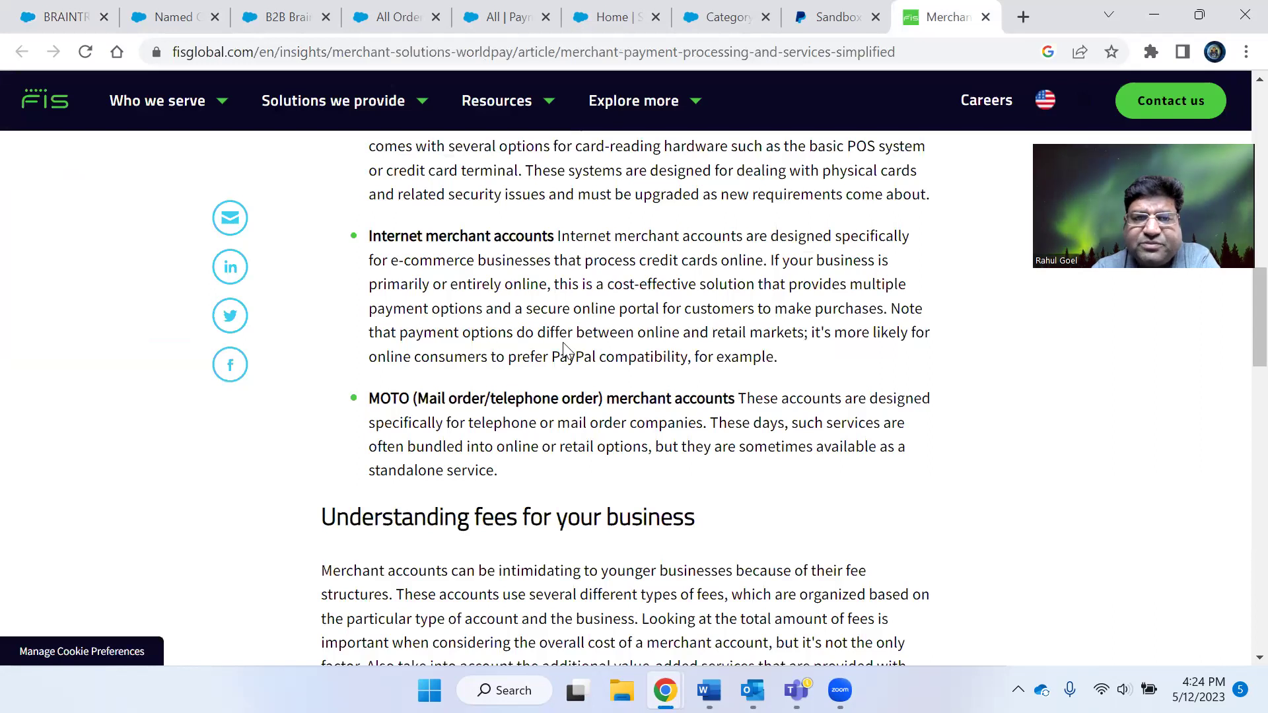
pyautogui.scroll(1, 562, 350)
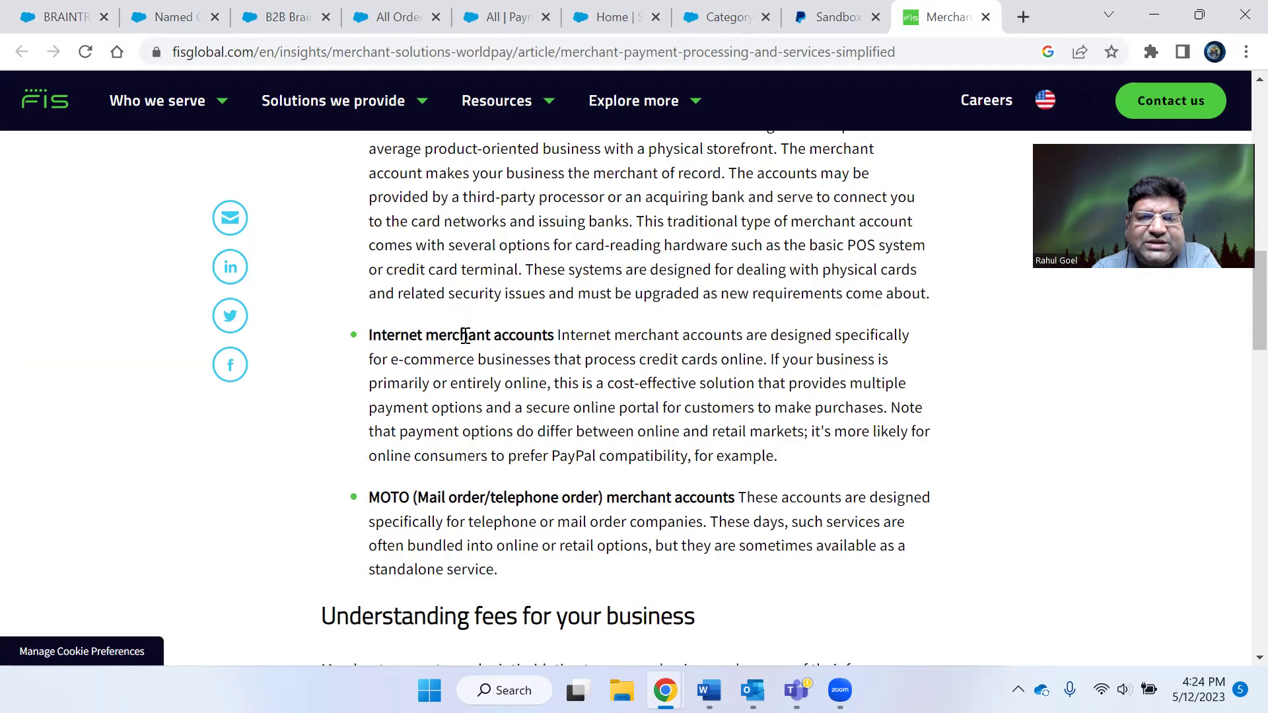
pyautogui.moveTo(369, 335); pyautogui.dragTo(555, 337)
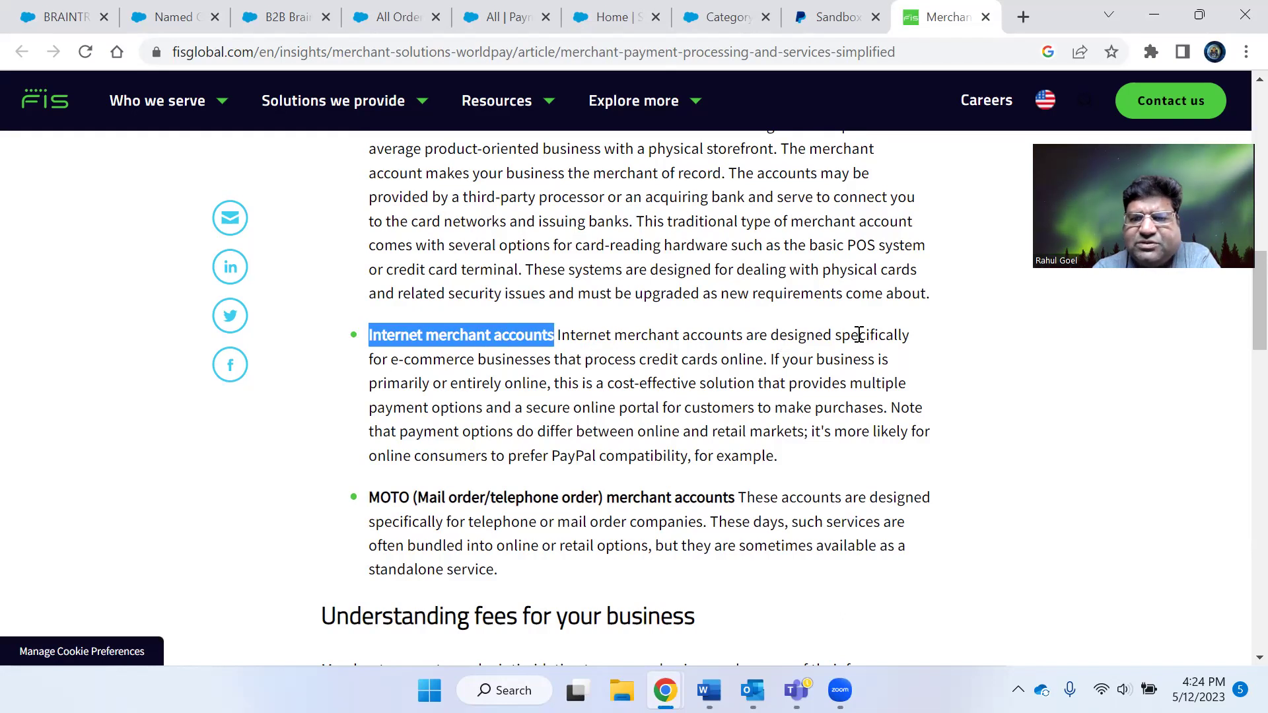
pyautogui.click(631, 375)
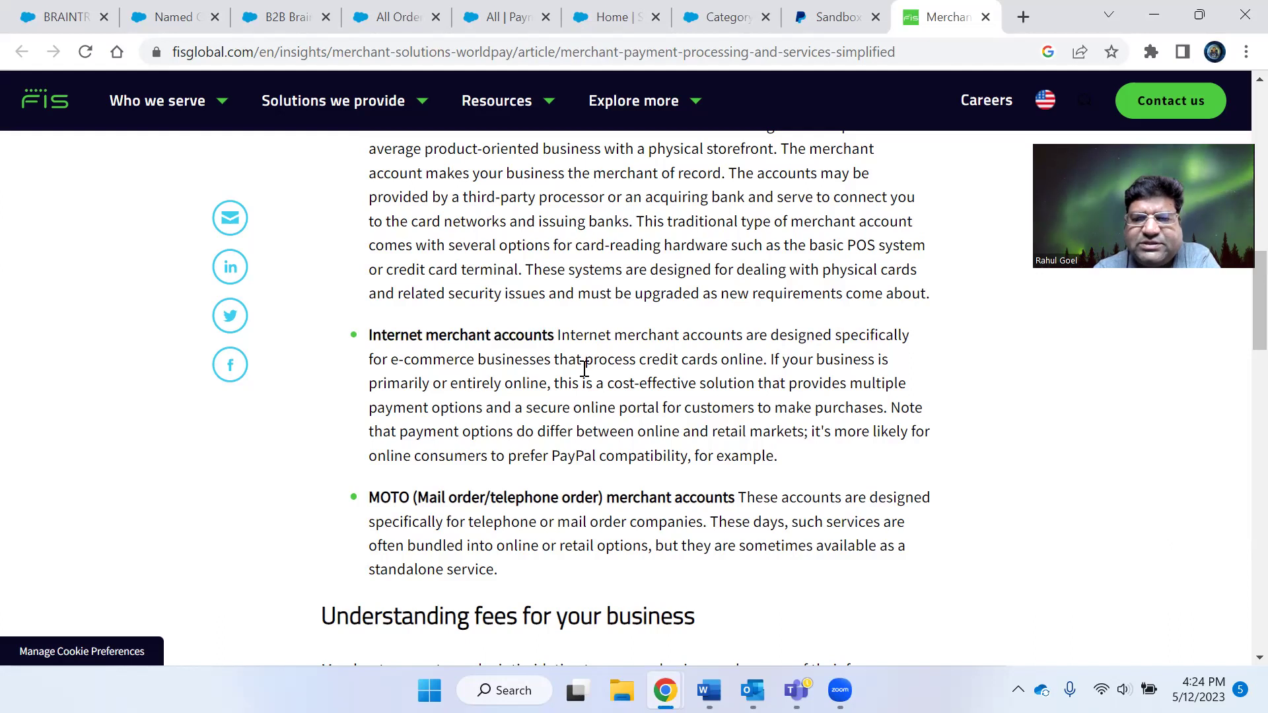
pyautogui.moveTo(585, 362); pyautogui.dragTo(755, 361)
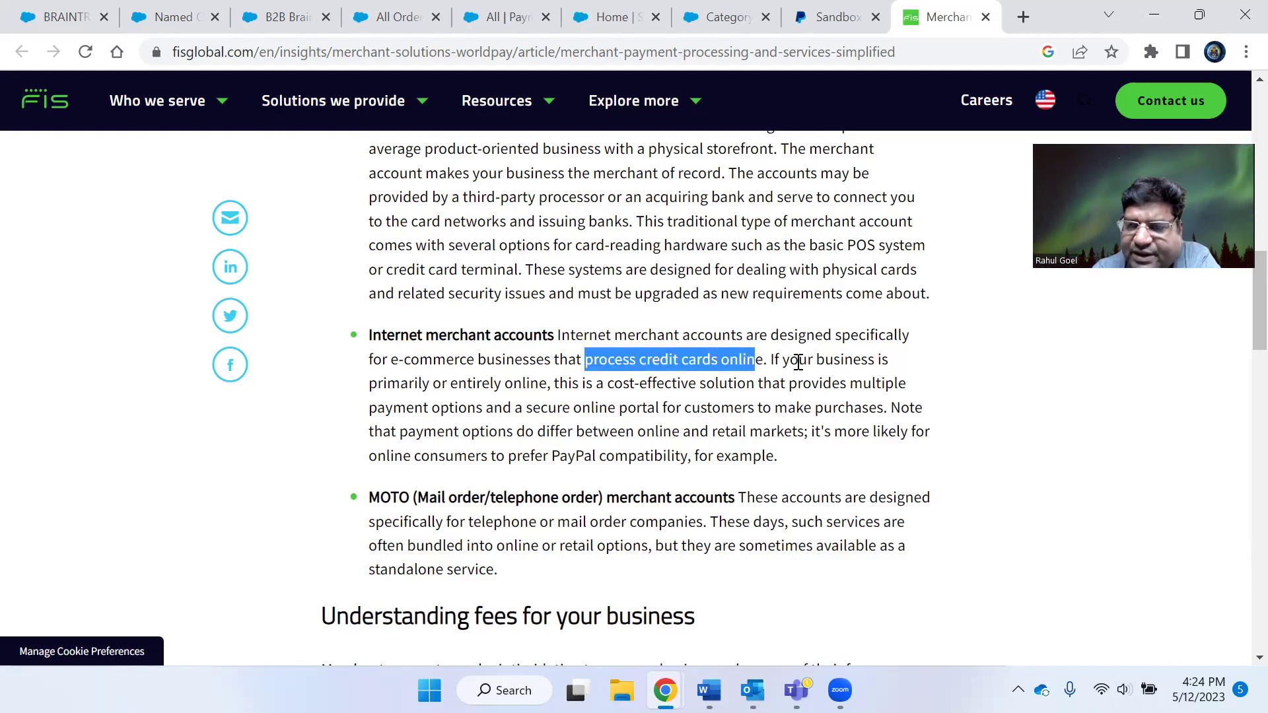
pyautogui.click(798, 362)
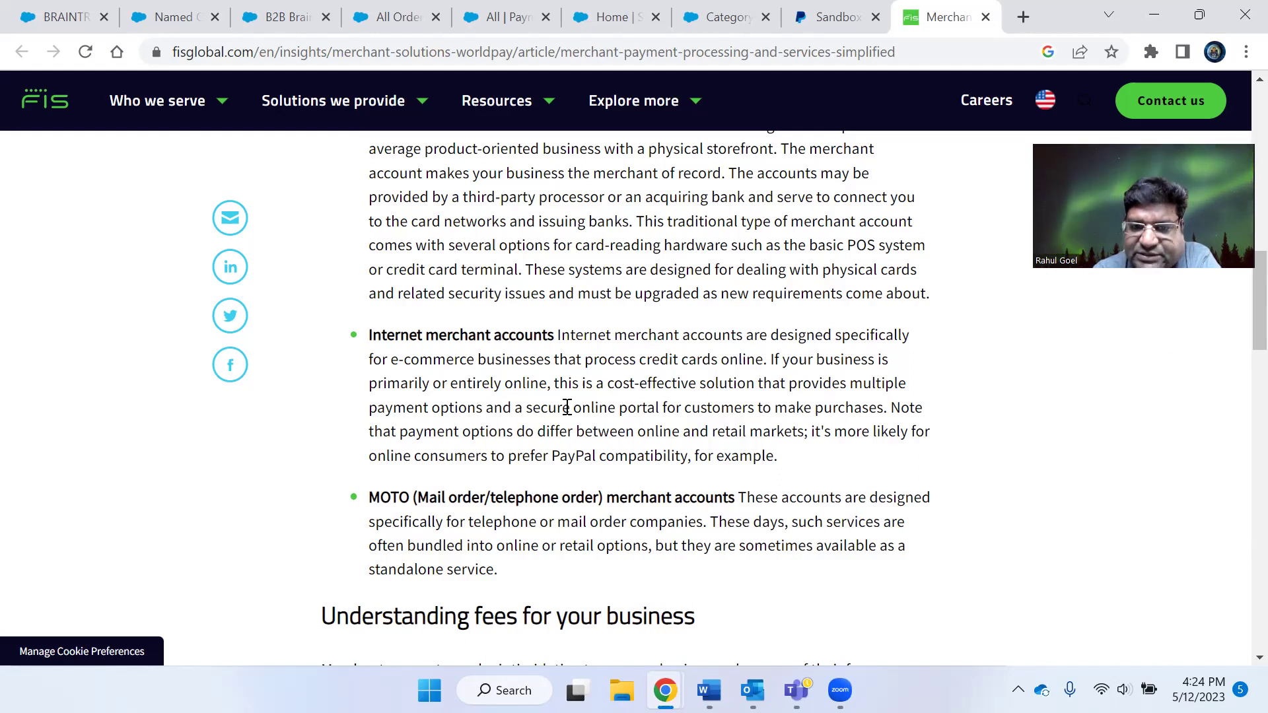
pyautogui.moveTo(527, 410); pyautogui.dragTo(886, 408)
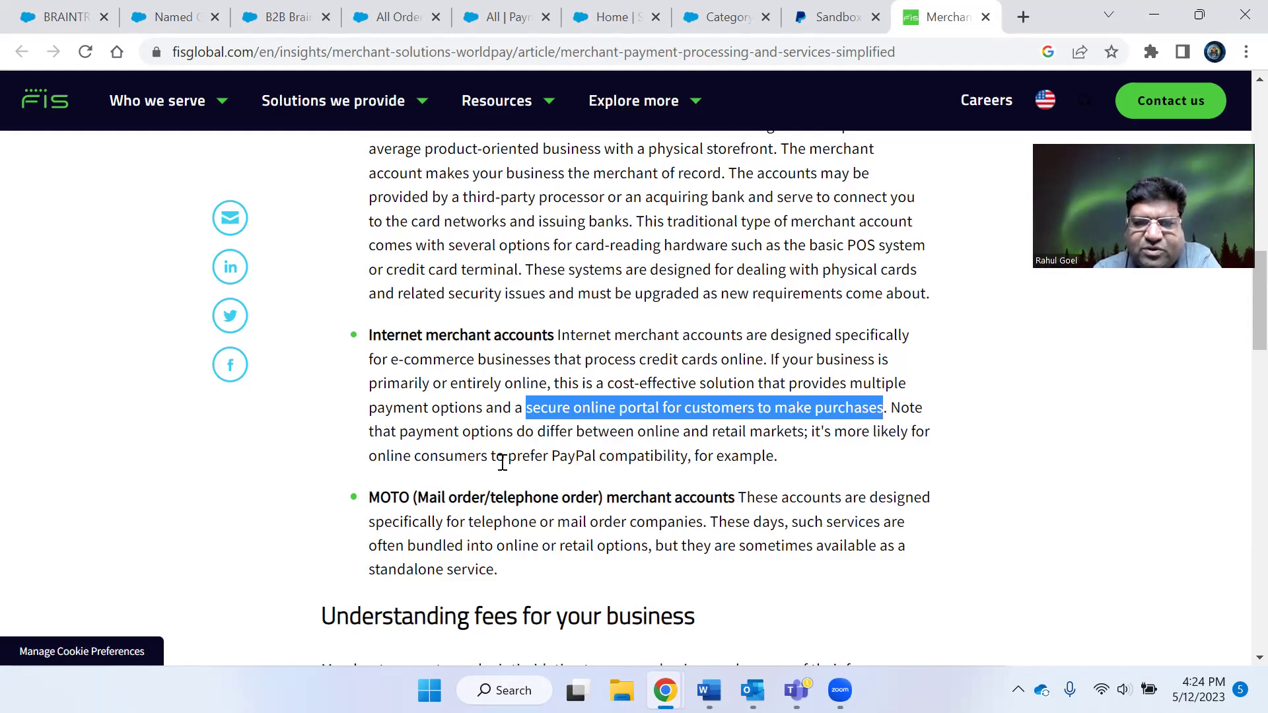
pyautogui.moveTo(553, 456); pyautogui.dragTo(684, 456)
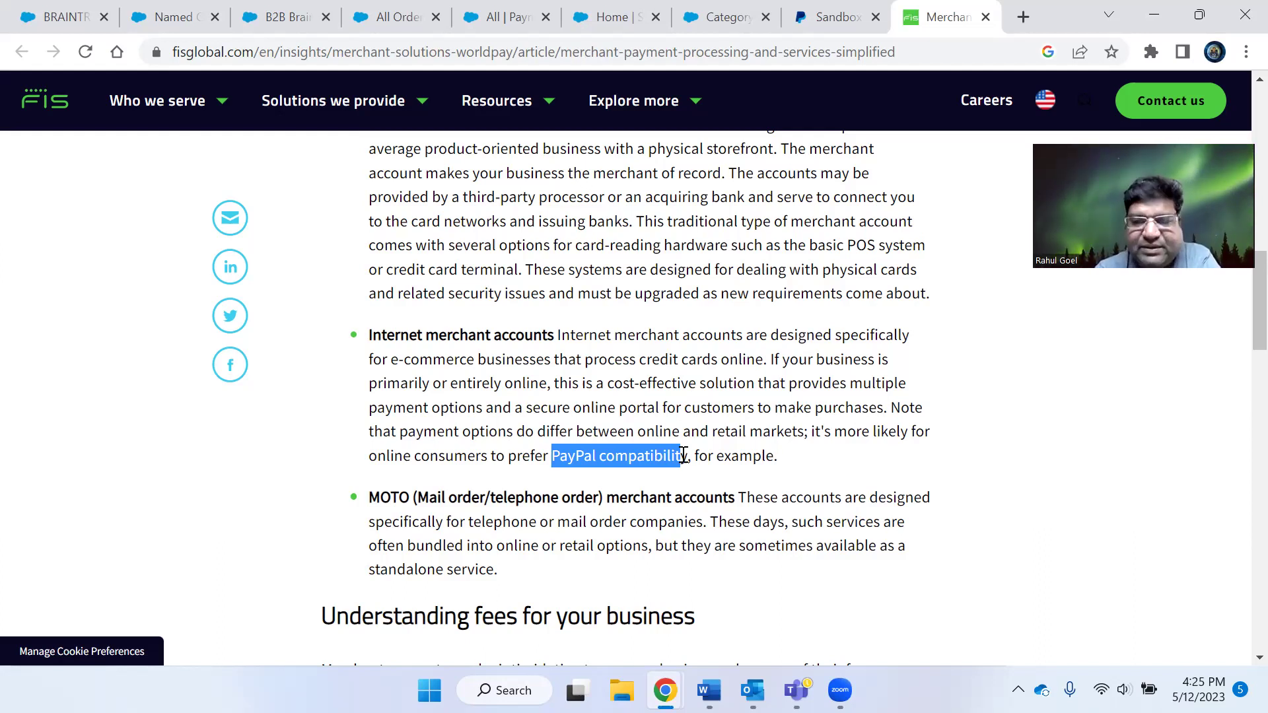
# Return to the BRAINTREE_PAYPAL payment gateway record and review its Merchant Credential and remaining detail fields
pyautogui.click(62, 16)
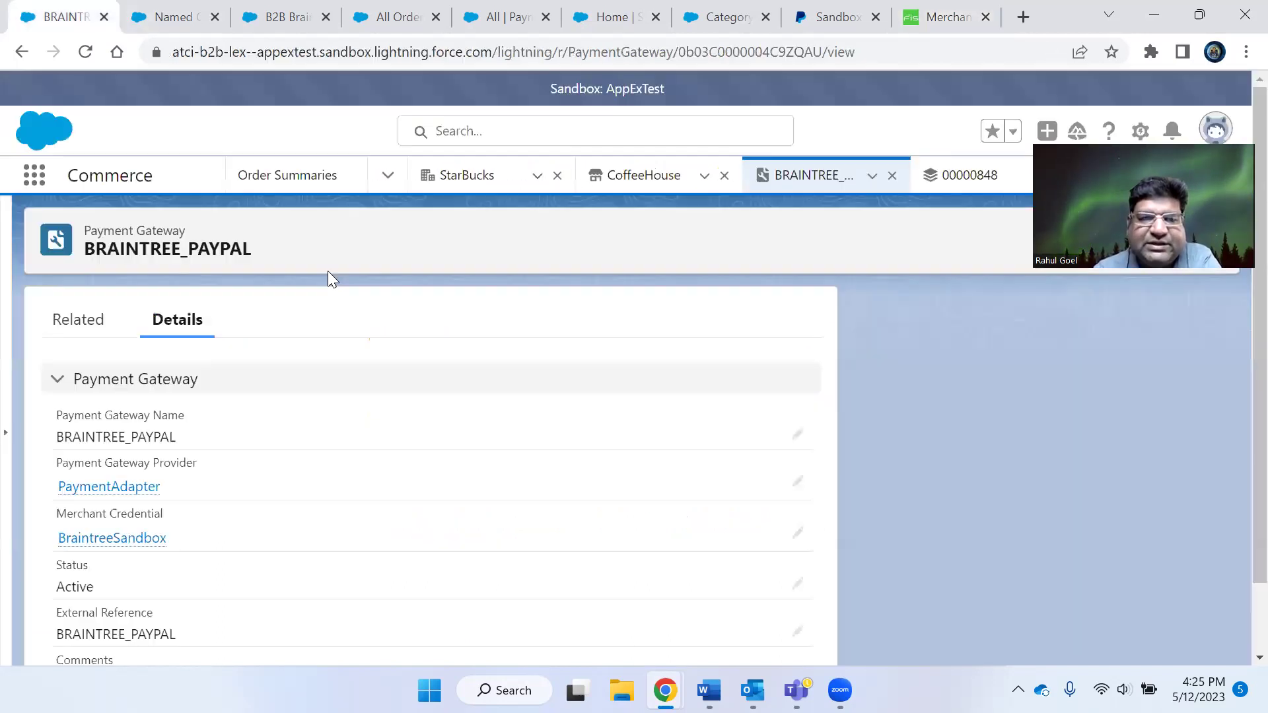
pyautogui.scroll(-1, 93, 453)
pyautogui.moveTo(76, 466)
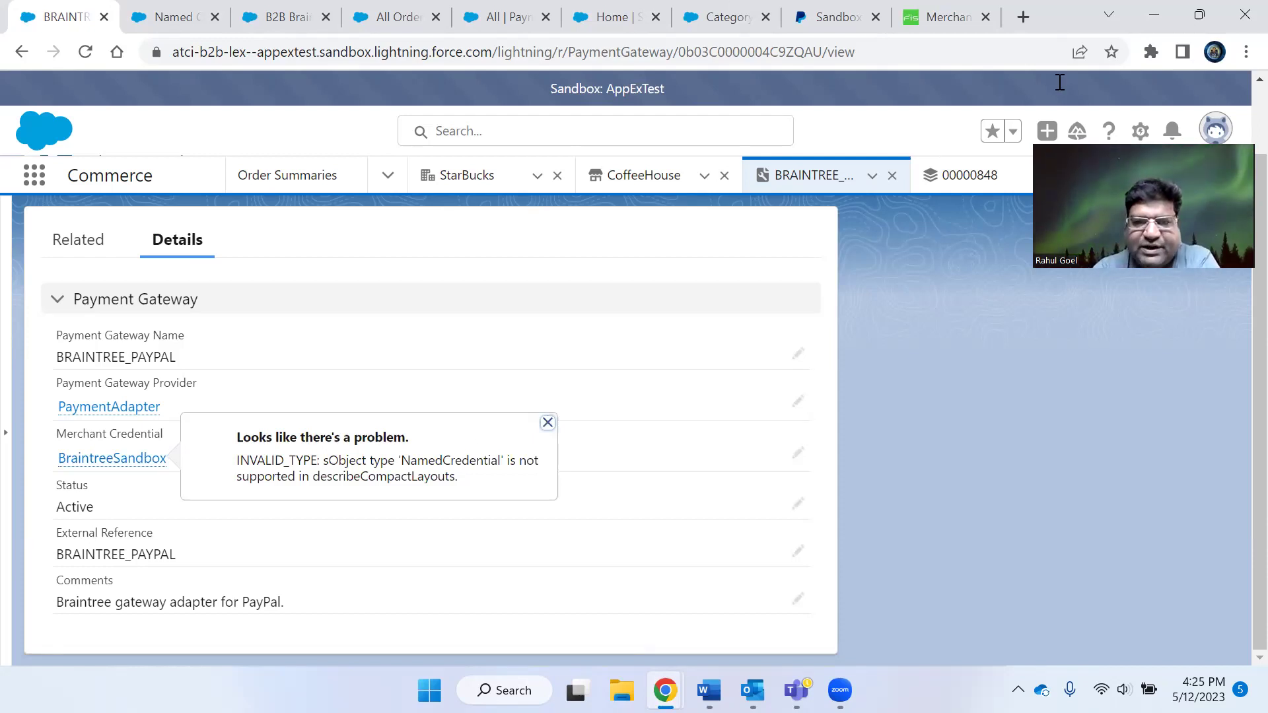
pyautogui.click(942, 481)
pyautogui.scroll(1, 926, 472)
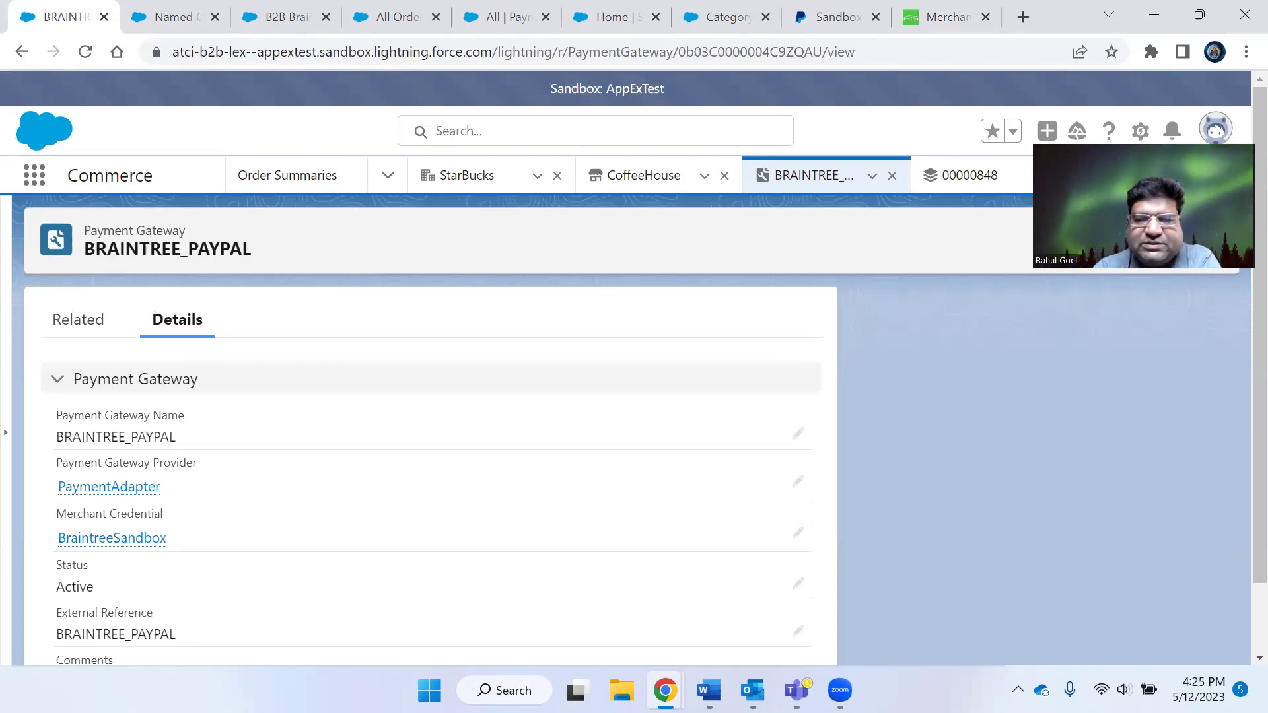
# Compare the gateway record's provider and credential lookups with the Word diagram, and return to the BRAINTREE_PAYPAL record in Chrome
pyautogui.hotkey('alt', 'Tab')
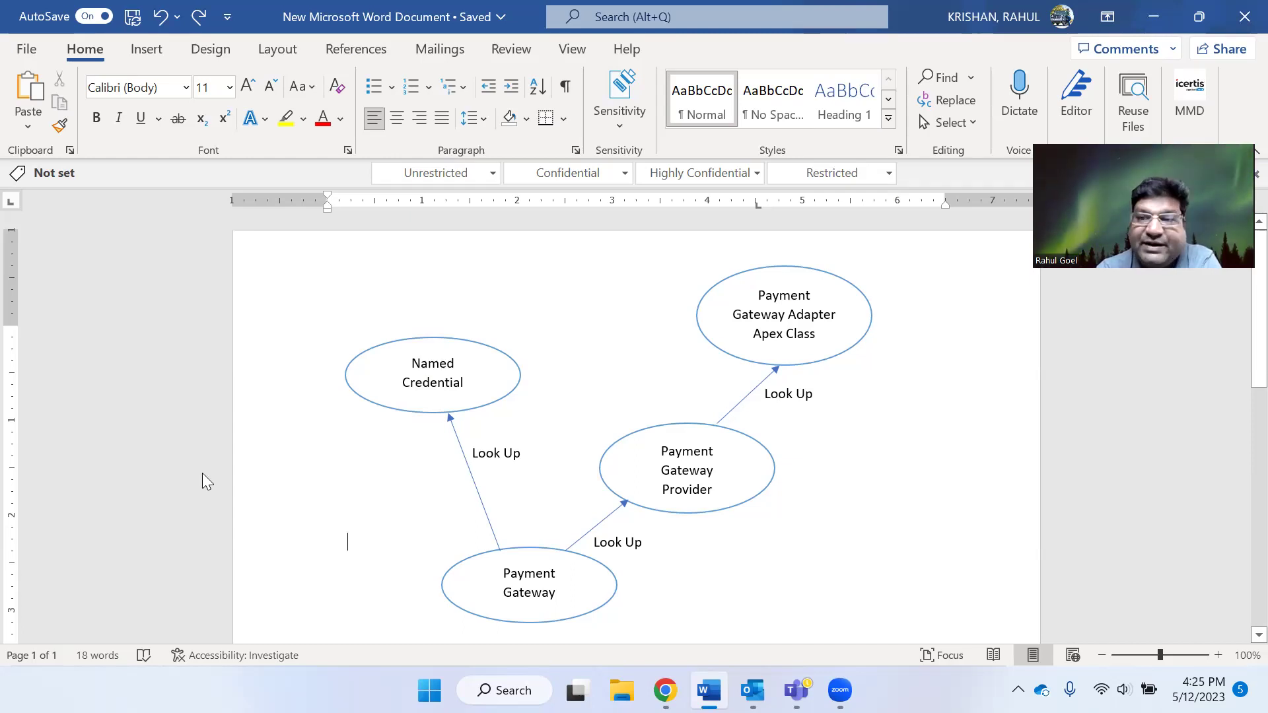
pyautogui.hotkey('alt', 'Tab')
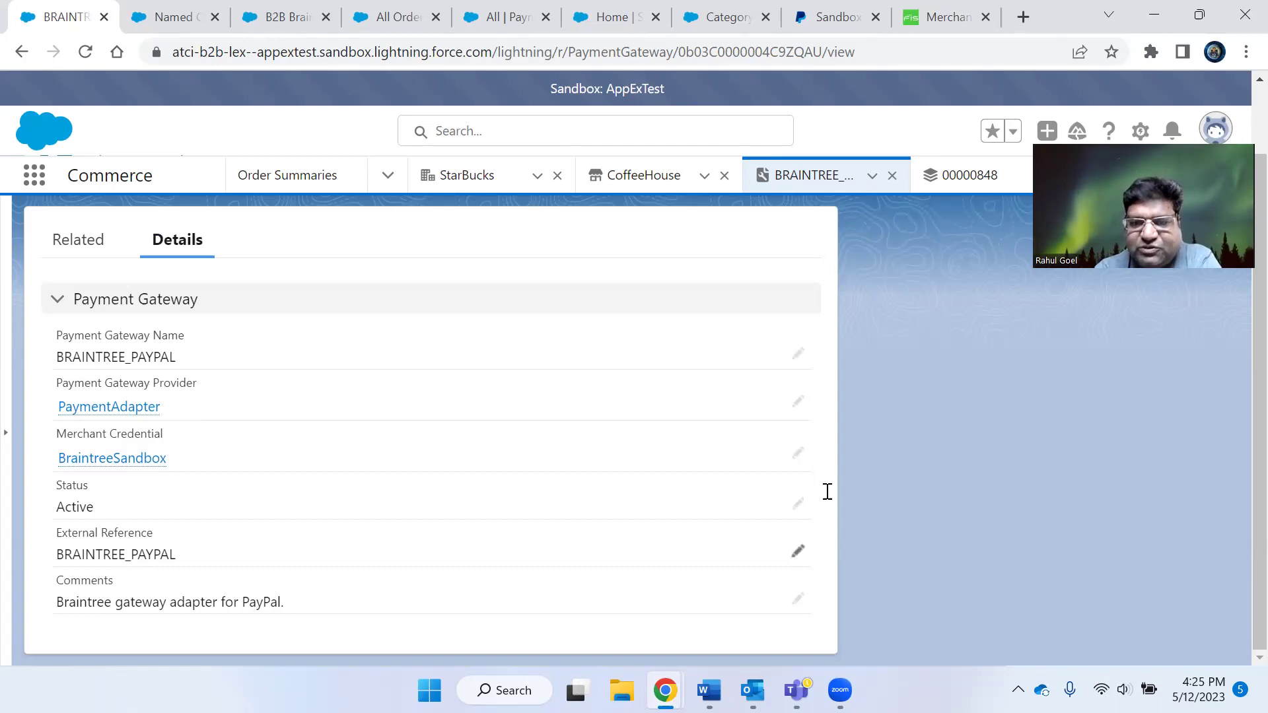
pyautogui.hotkey('alt', 'Tab')
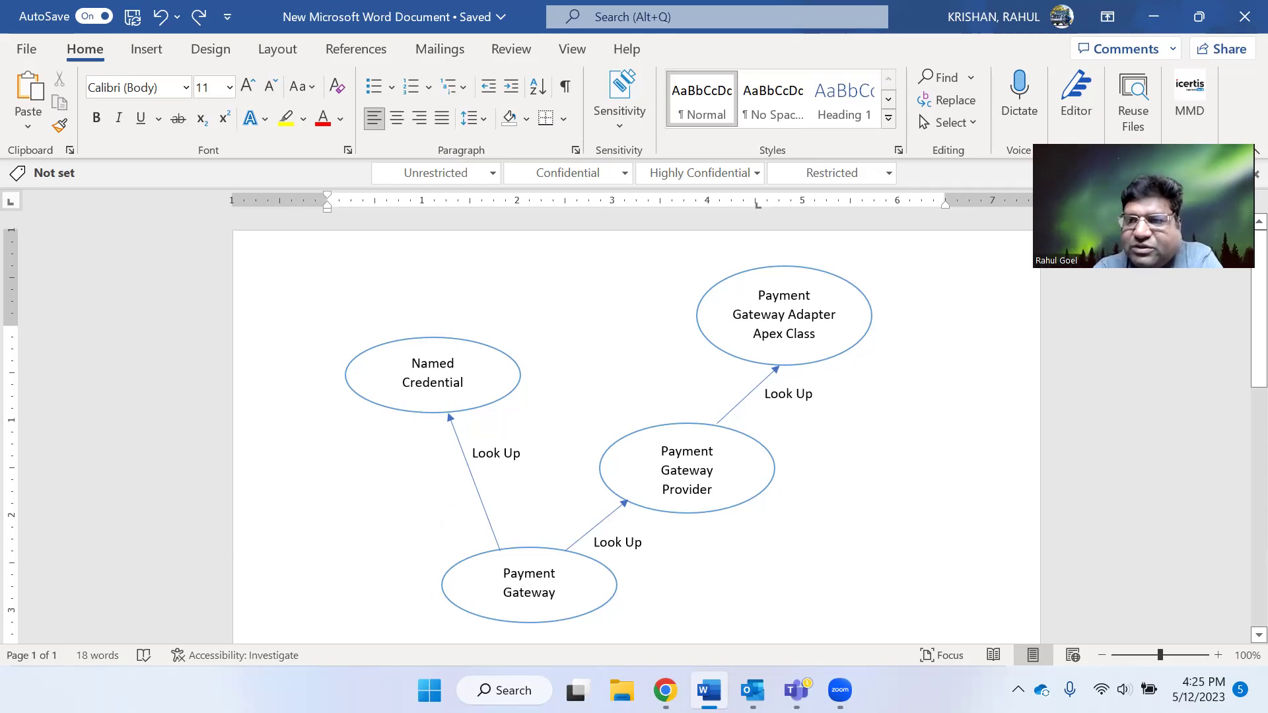
pyautogui.click(665, 690)
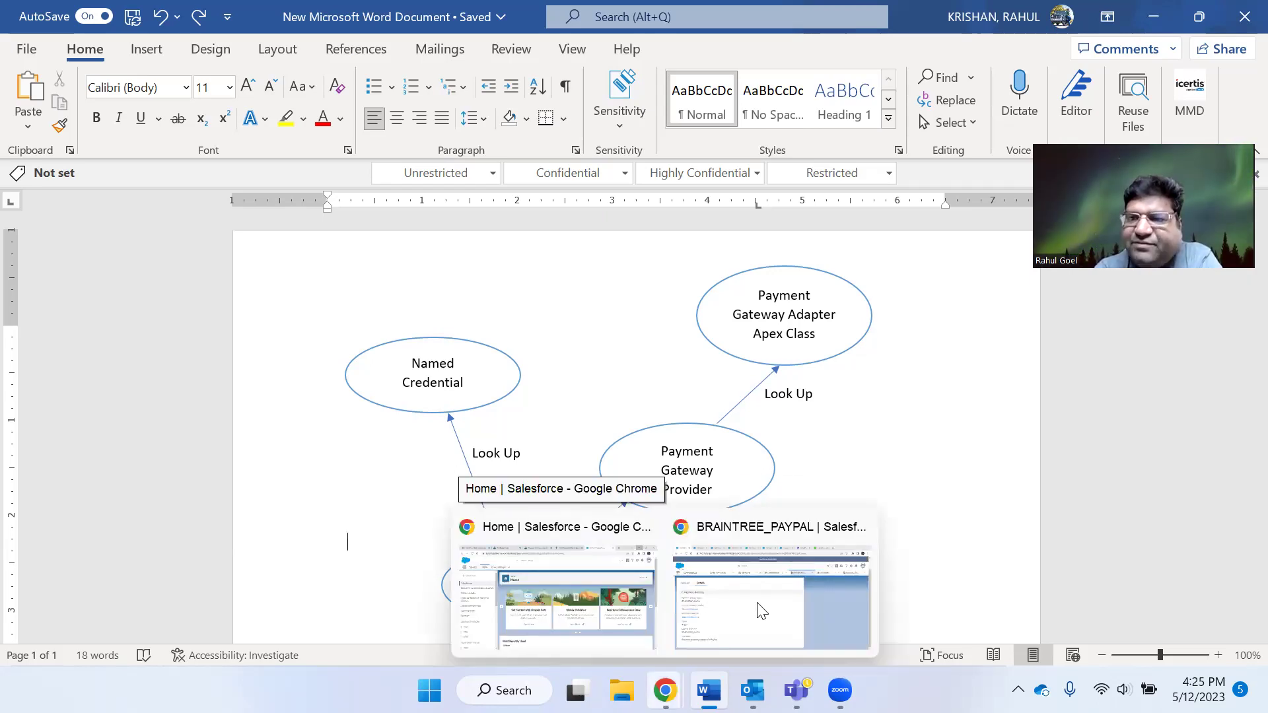
pyautogui.click(771, 586)
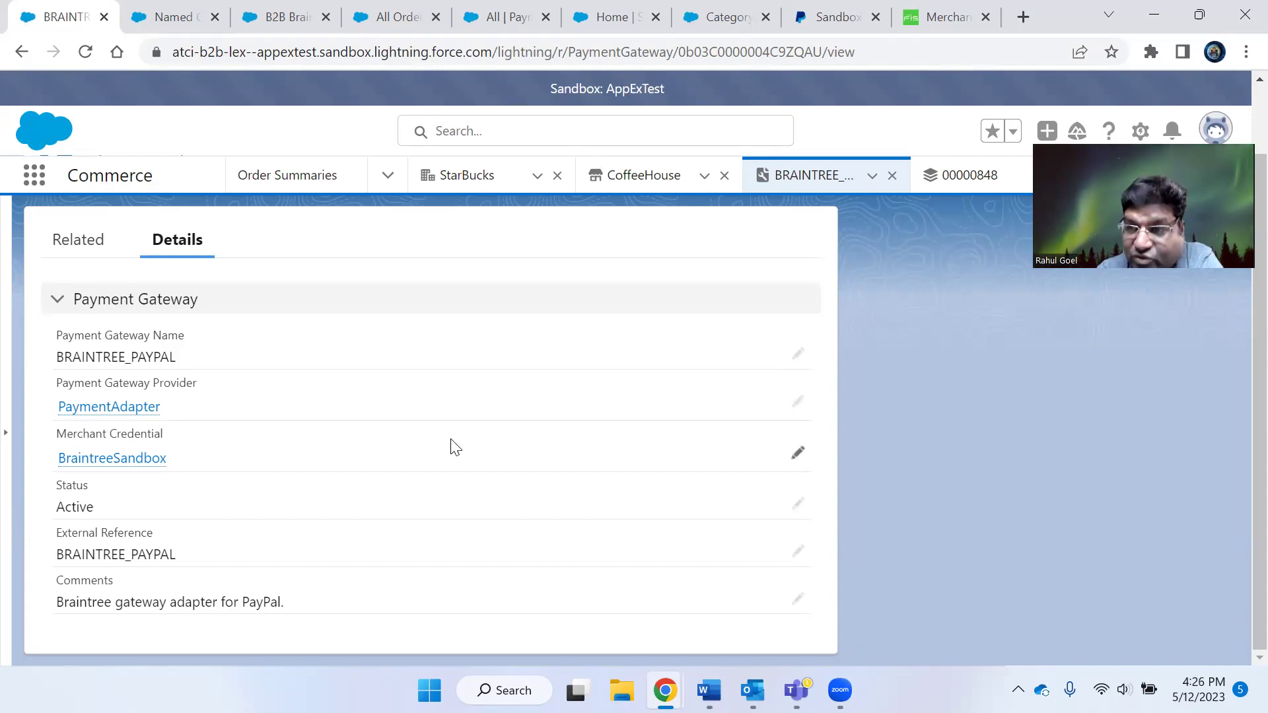
# Add one Testa Rossa Coffee Machine (Sample) to the cart from the CoffeeHouse storefront's product list, and view the cart
pyautogui.moveTo(494, 9)
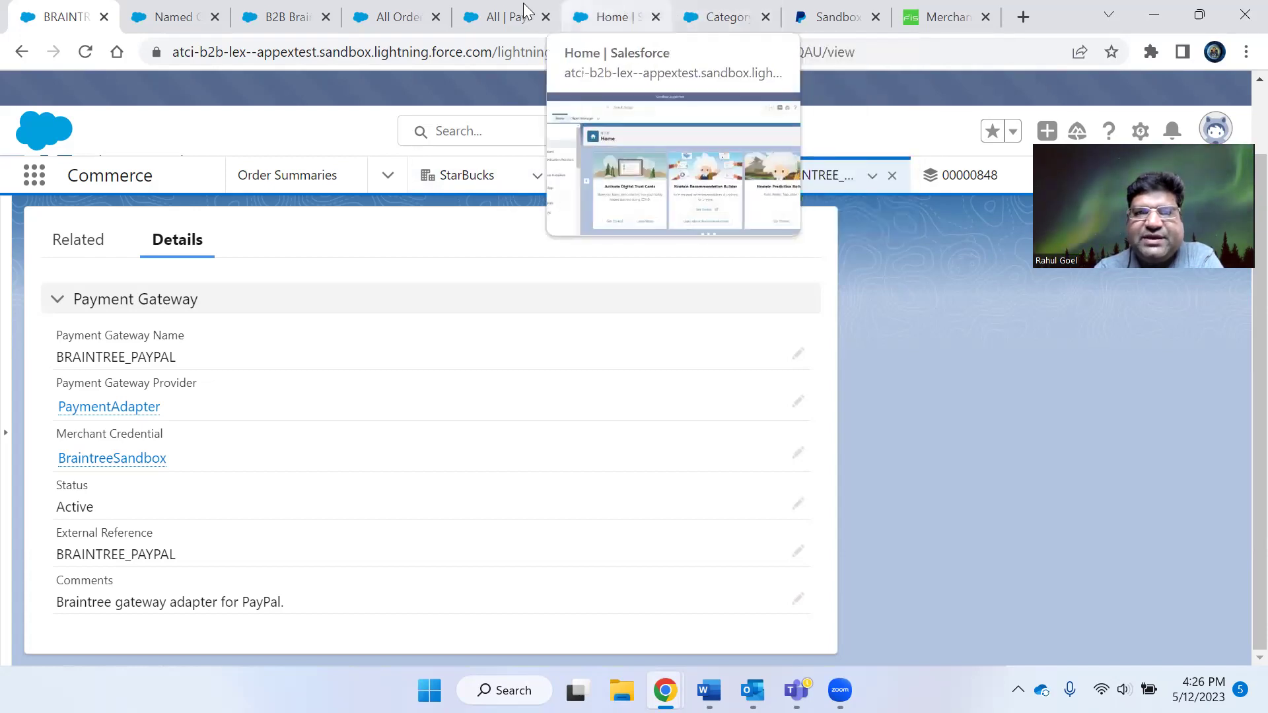
pyautogui.click(621, 10)
pyautogui.click(702, 11)
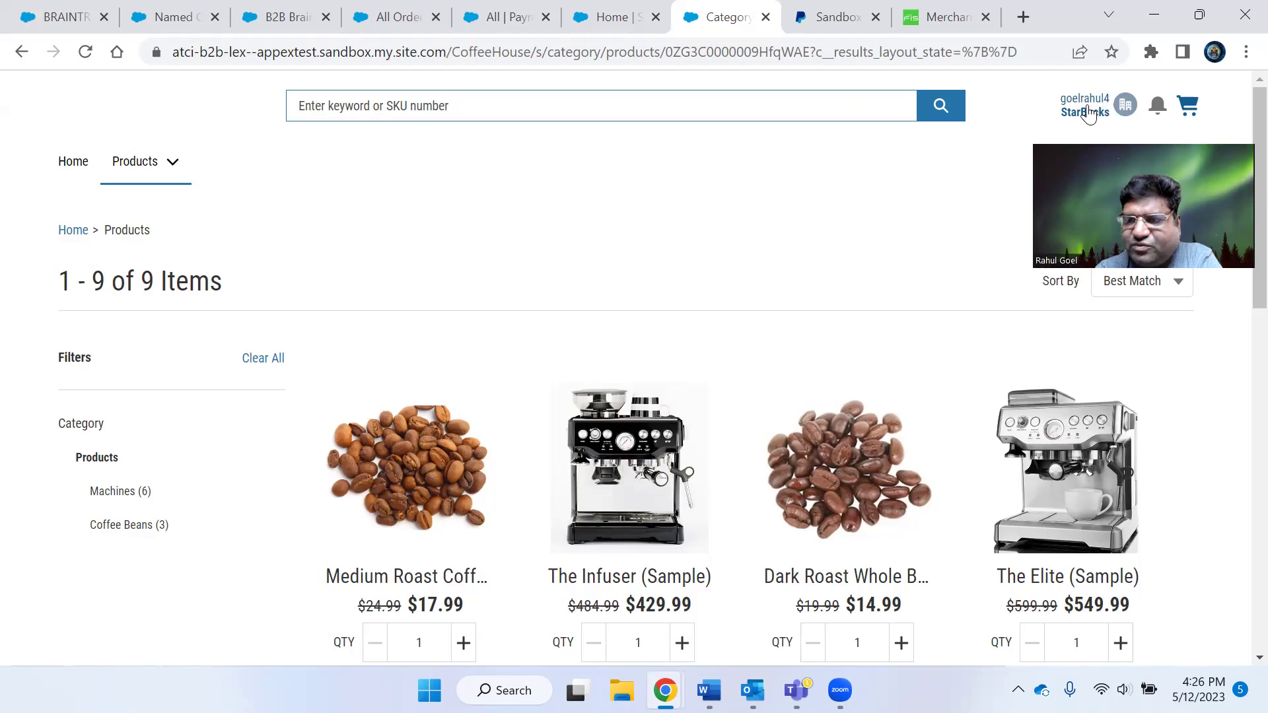
pyautogui.scroll(-7, 833, 364)
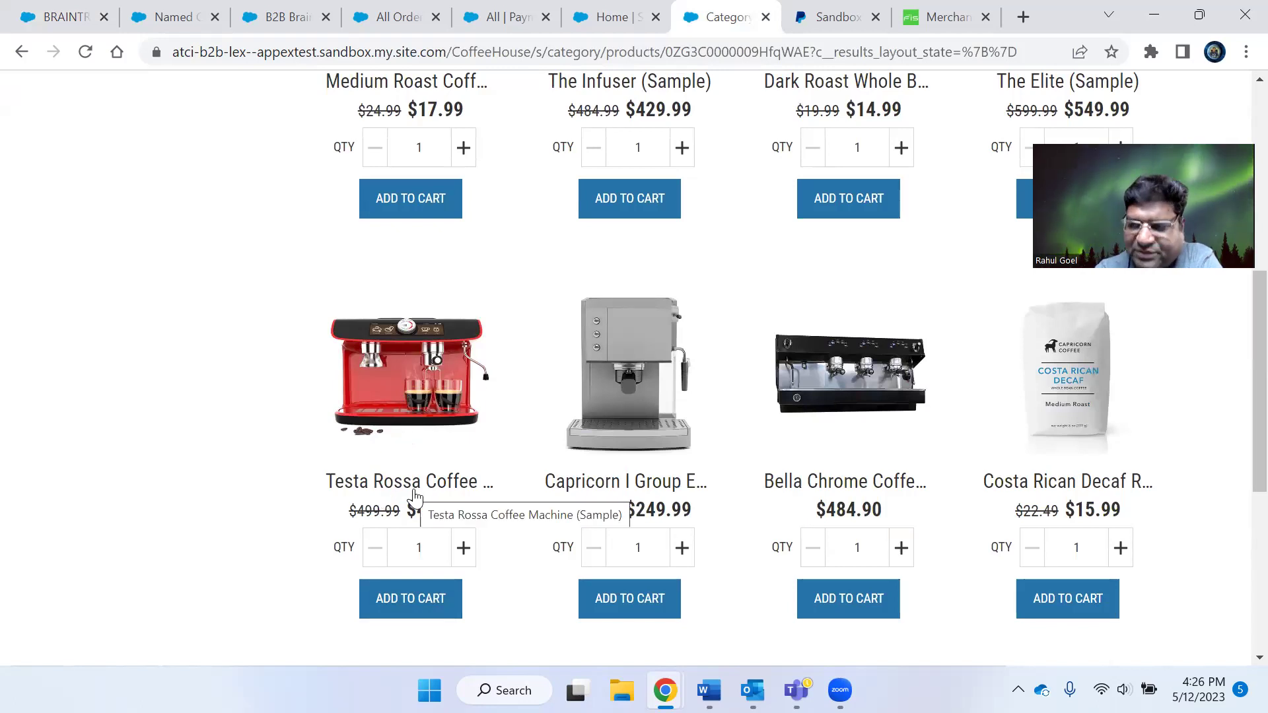
pyautogui.click(421, 609)
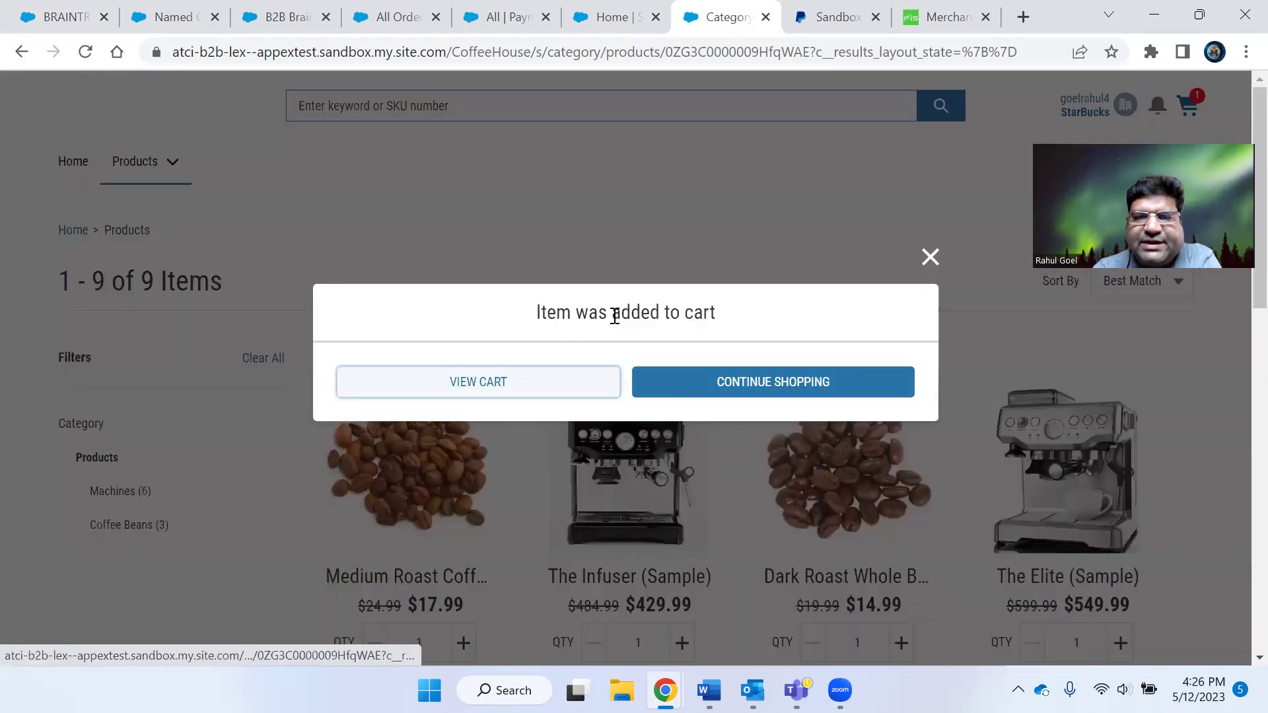
pyautogui.click(575, 382)
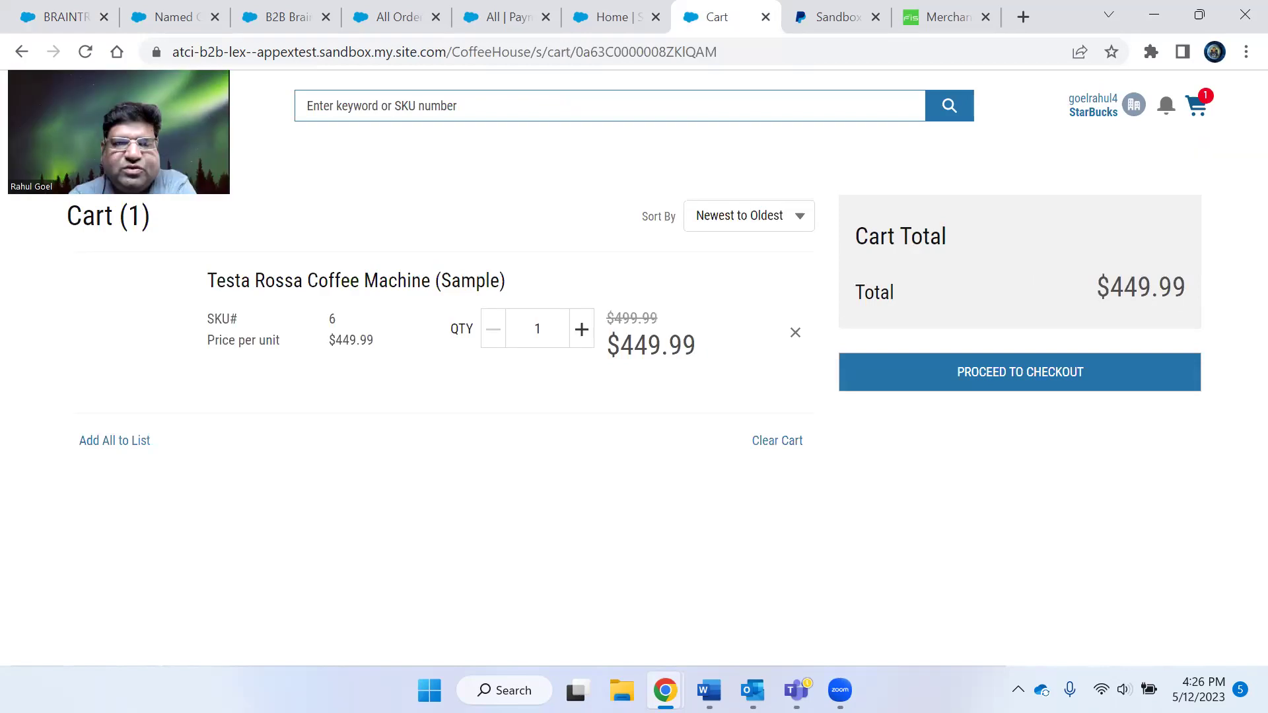
# Proceed to checkout, keeping the preselected shipping address, blank delivery instructions and Test Carrier 1's Delivery Method 1
pyautogui.click(1082, 383)
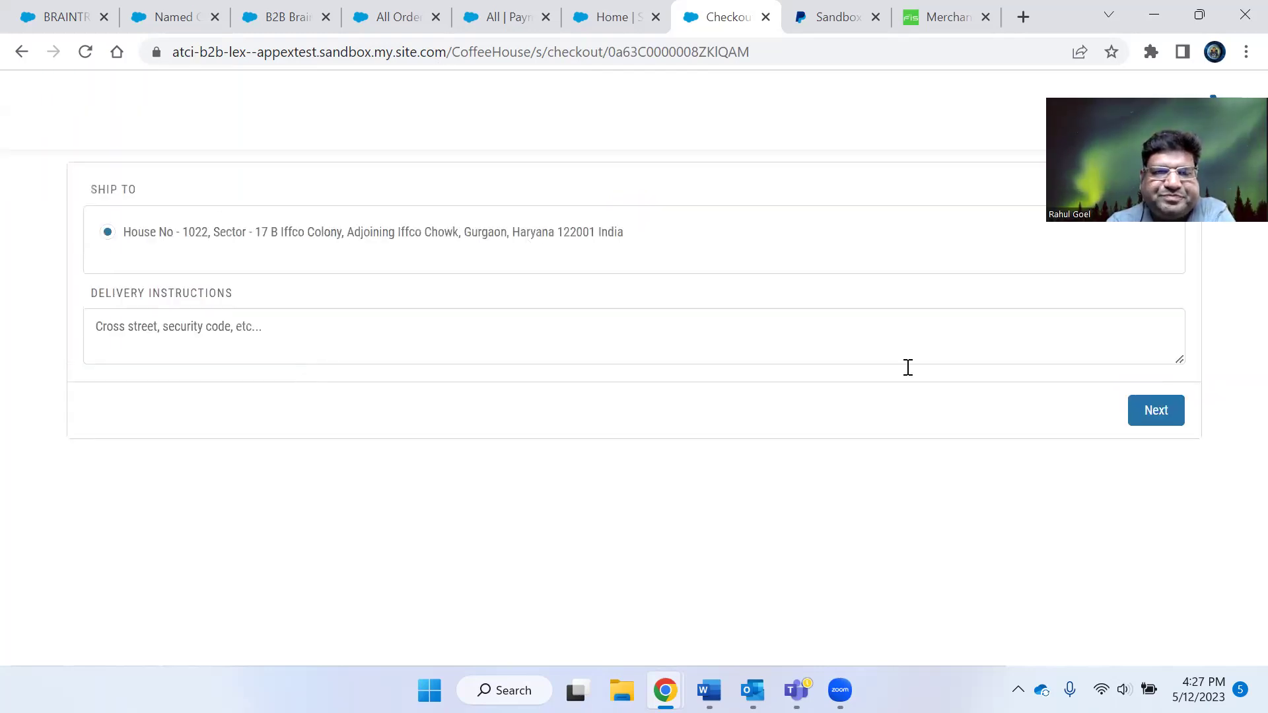
pyautogui.click(1168, 416)
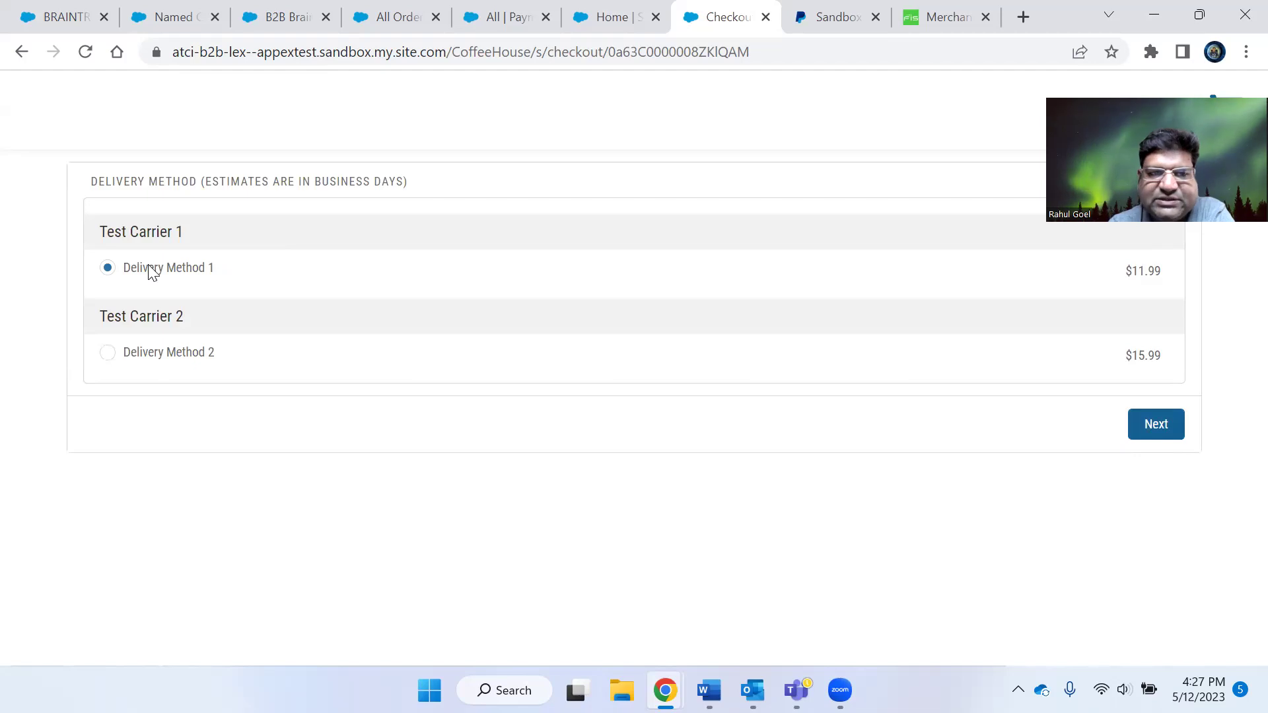
pyautogui.click(1155, 424)
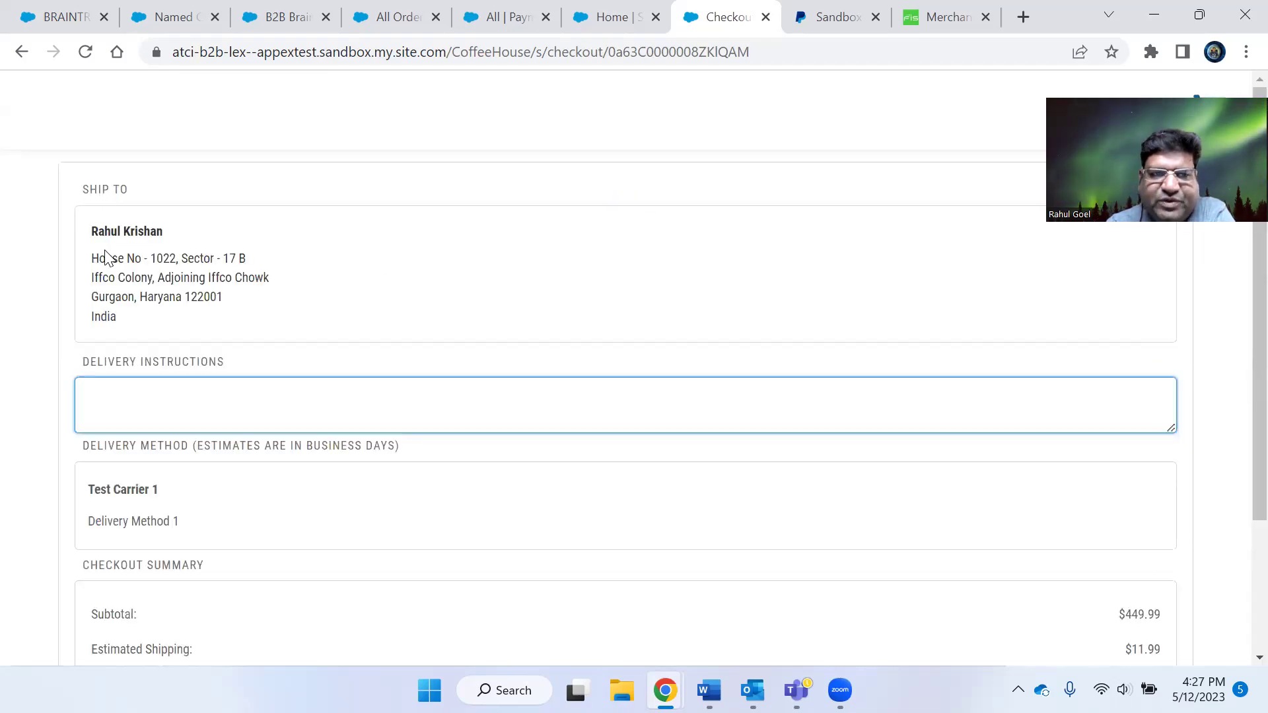
# Review the subtotal, estimated shipping and estimated tax in the checkout summary, and continue to the payment stage
pyautogui.scroll(-3, 396, 373)
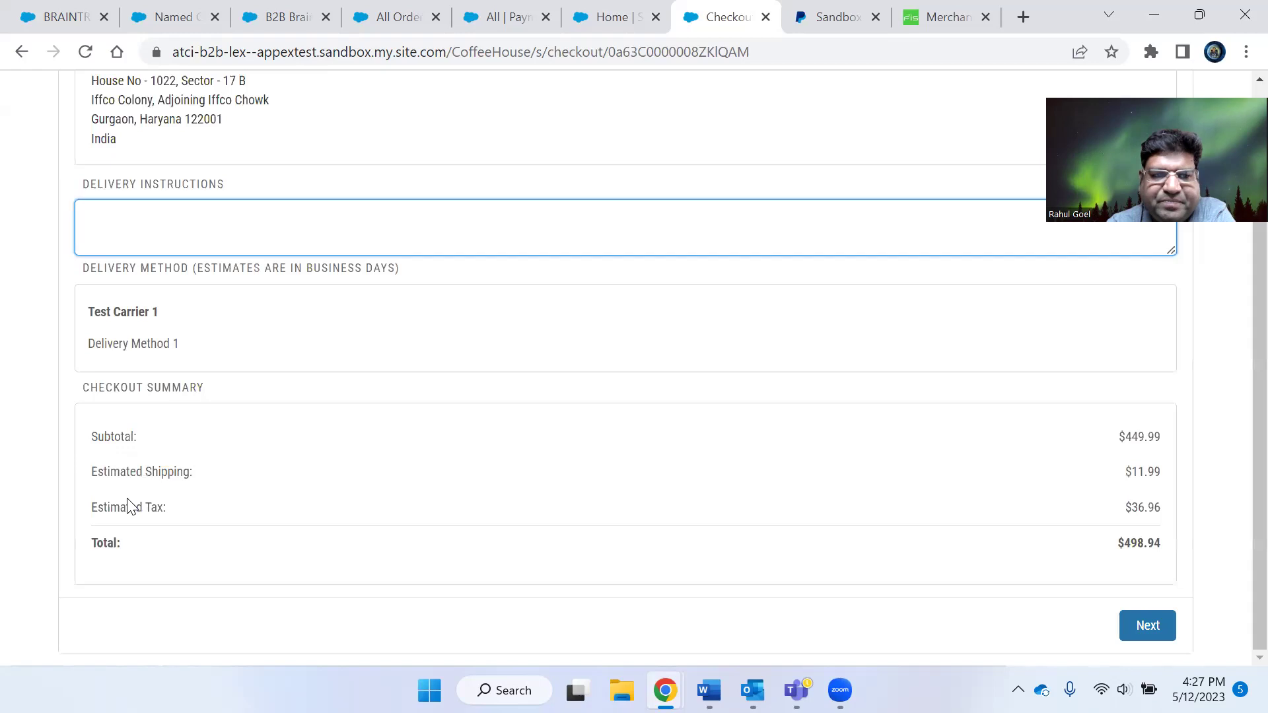
pyautogui.doubleClick(151, 508)
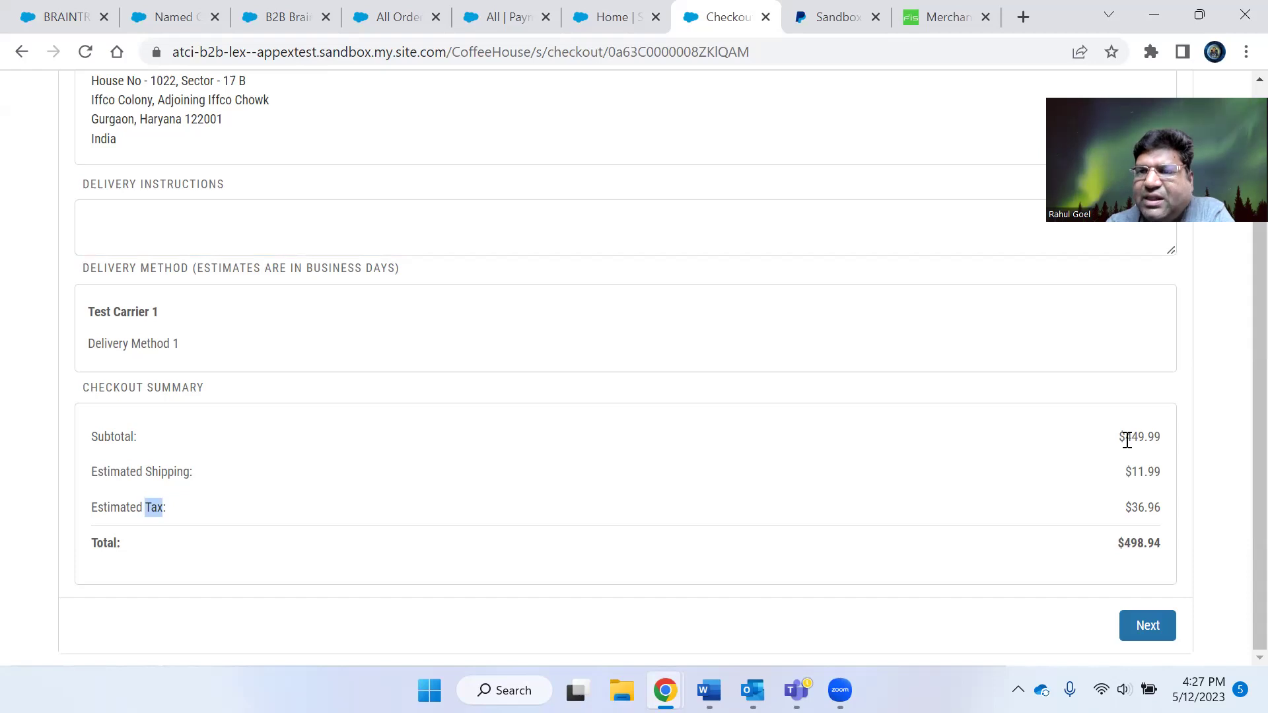
pyautogui.moveTo(1127, 439); pyautogui.dragTo(1145, 437)
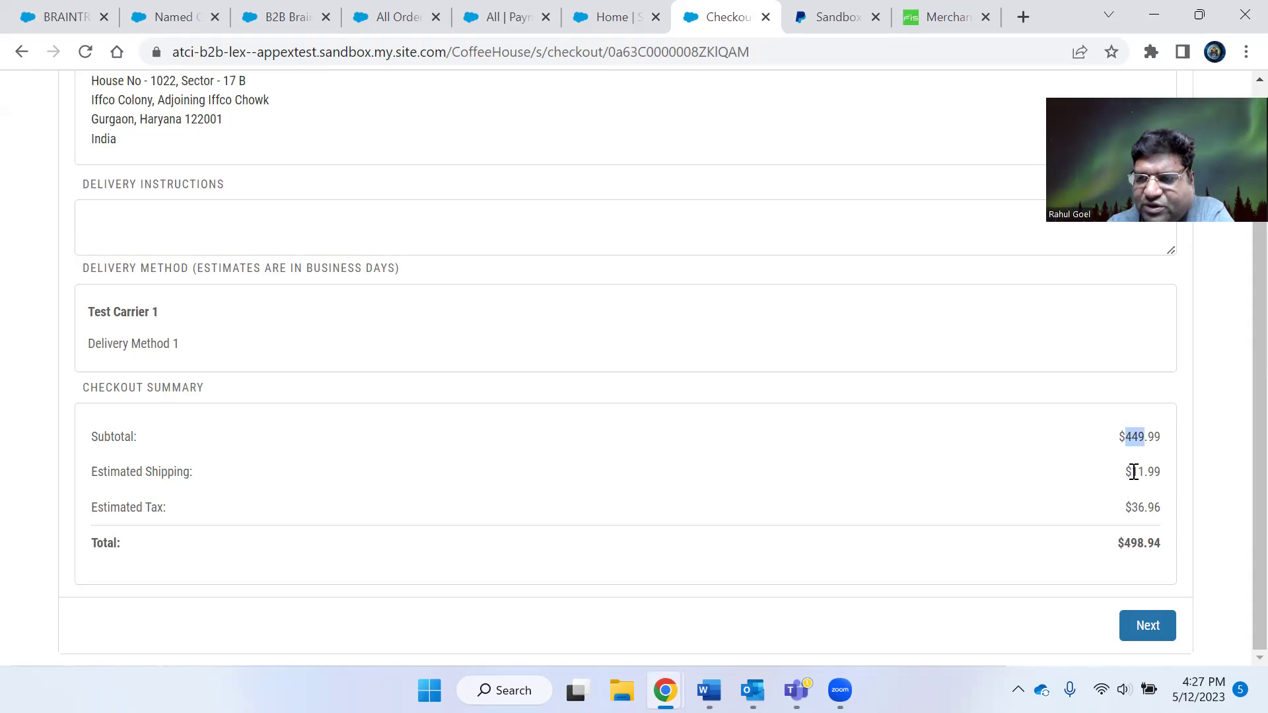
pyautogui.moveTo(1134, 471); pyautogui.dragTo(1159, 469)
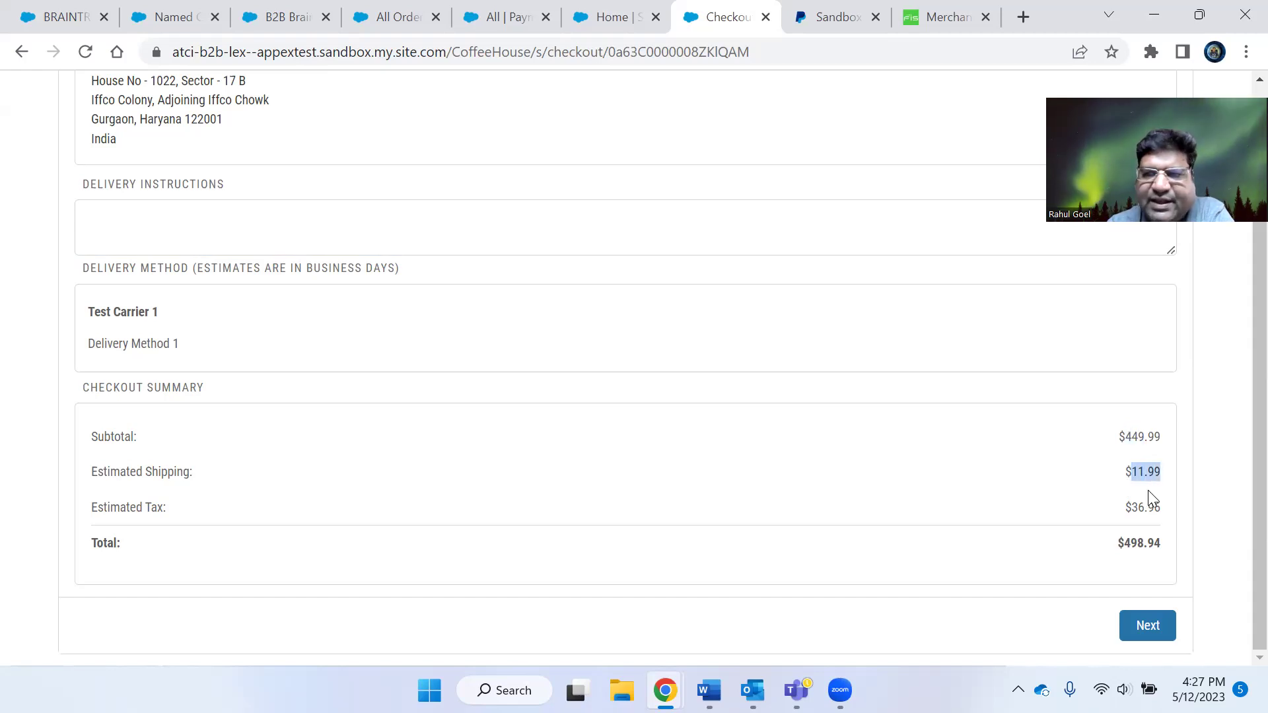
pyautogui.moveTo(1130, 510); pyautogui.dragTo(1151, 506)
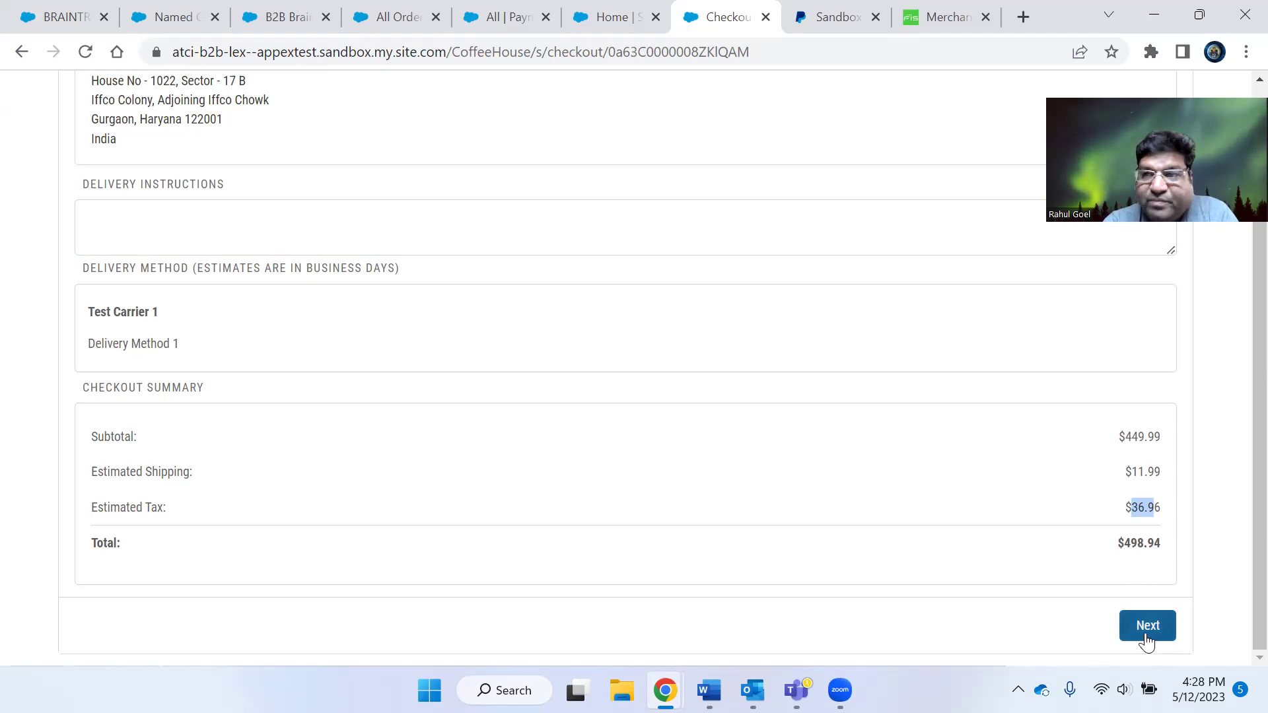
pyautogui.click(1221, 576)
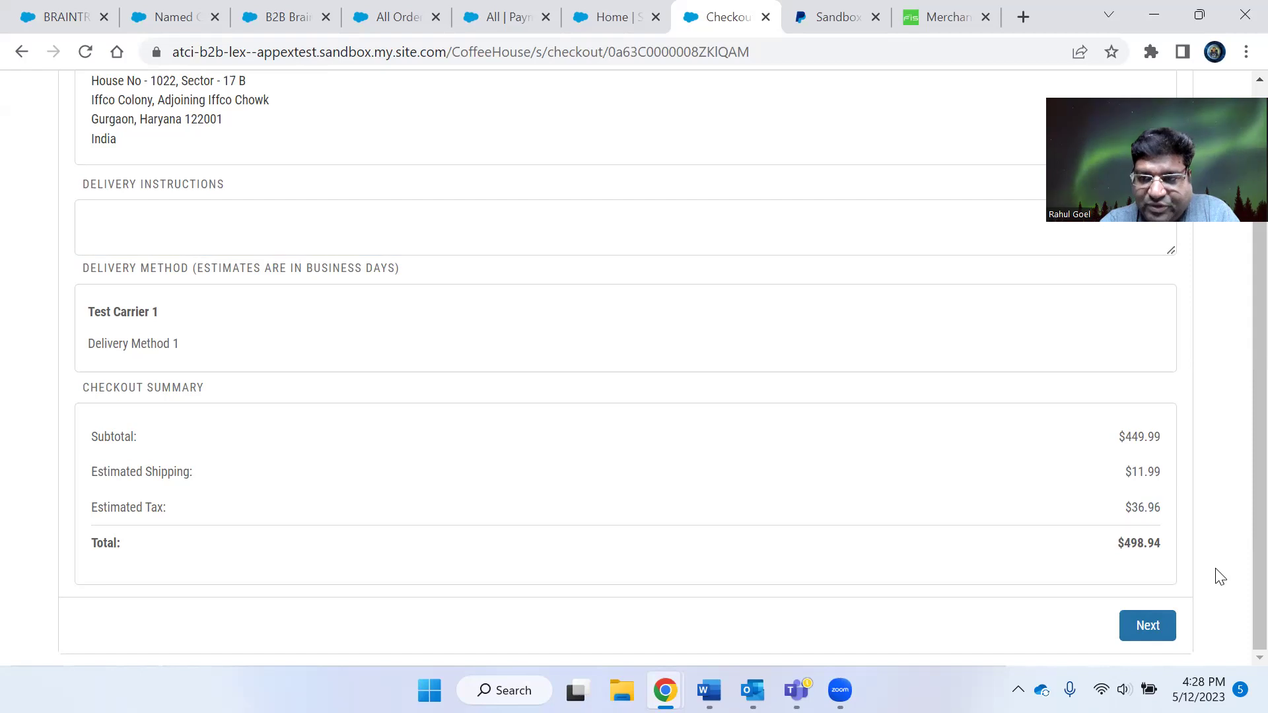
pyautogui.click(1148, 631)
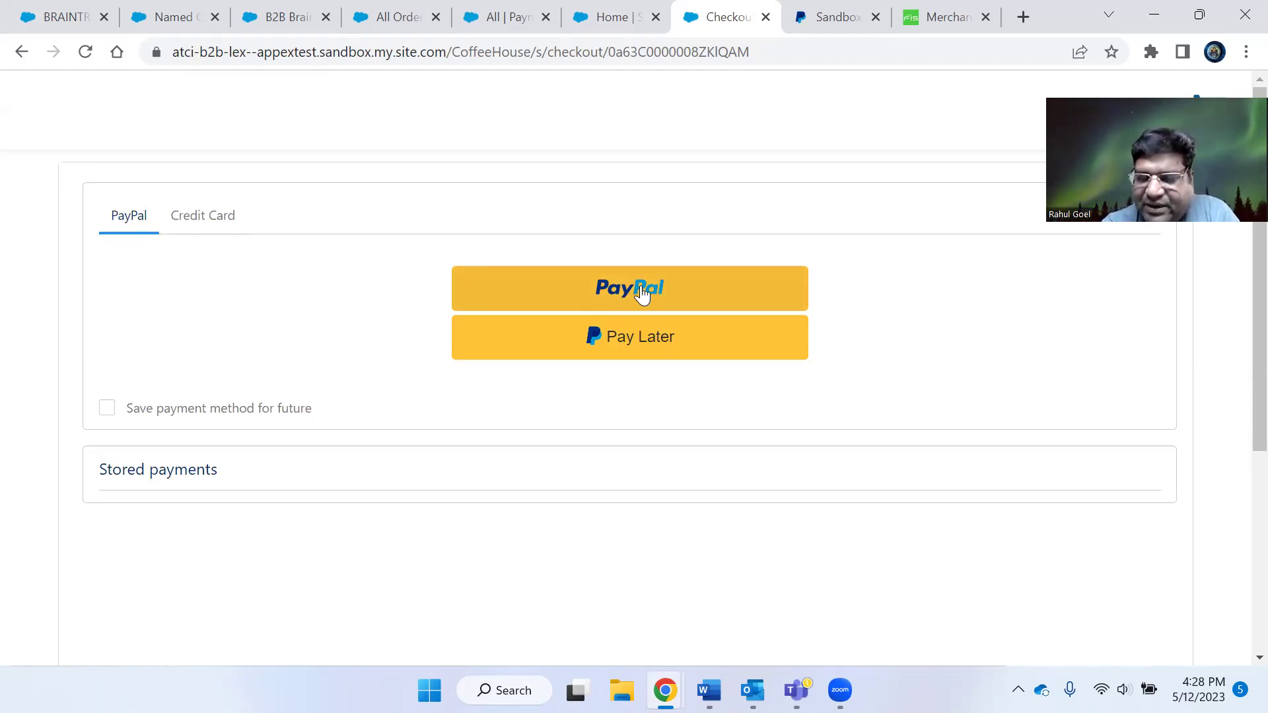
# Switch the payment method to Credit Card and examine the form's card, name and billing address fields
pyautogui.click(213, 228)
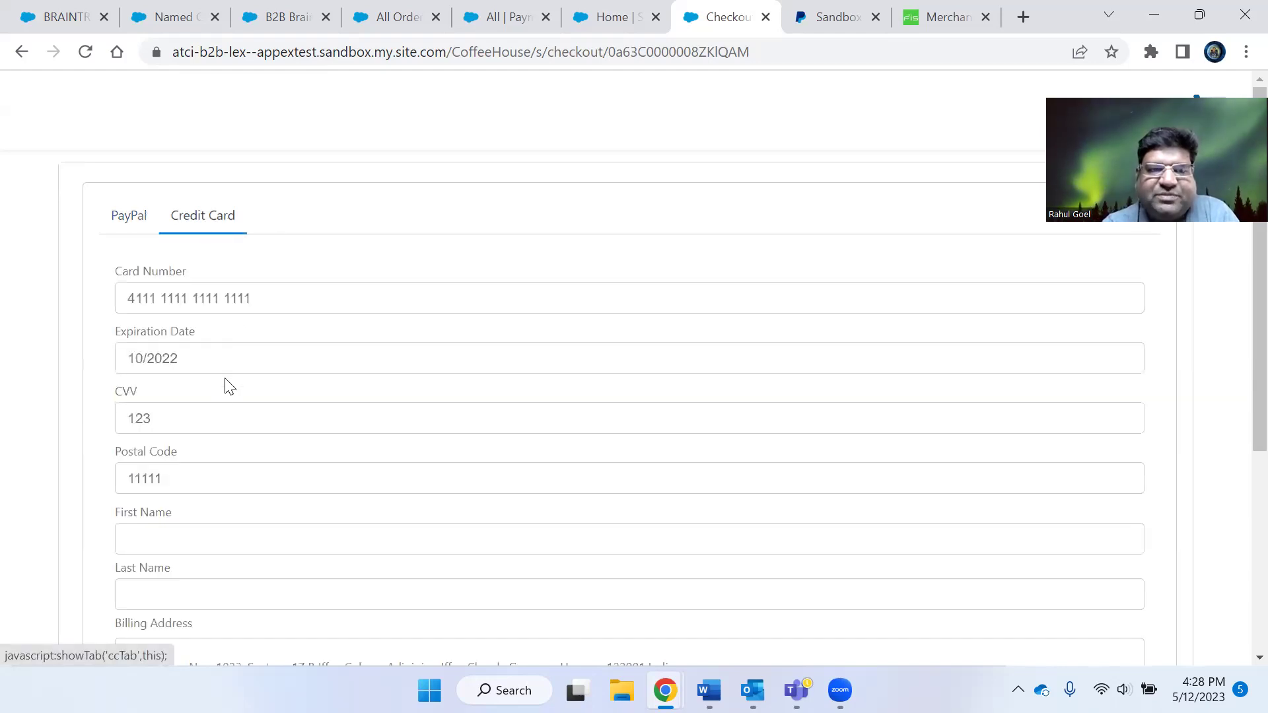
pyautogui.scroll(-2, 222, 400)
pyautogui.scroll(-3, 427, 414)
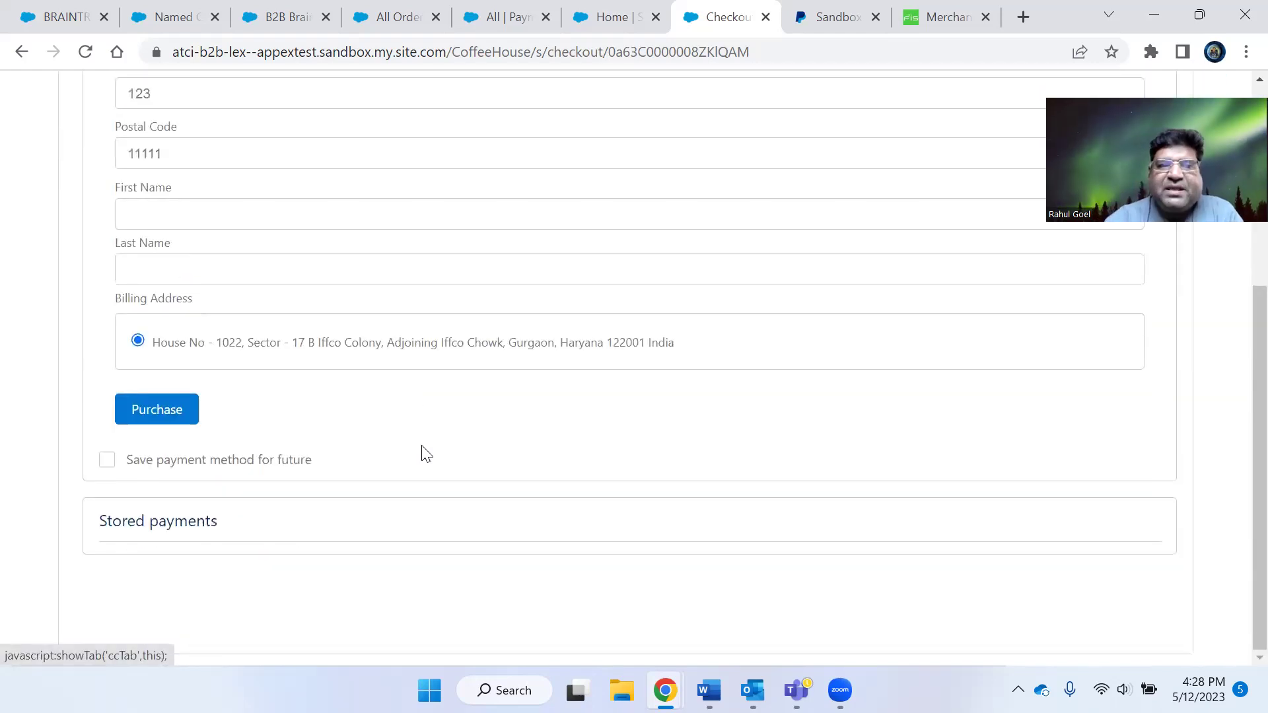
pyautogui.scroll(5, 438, 278)
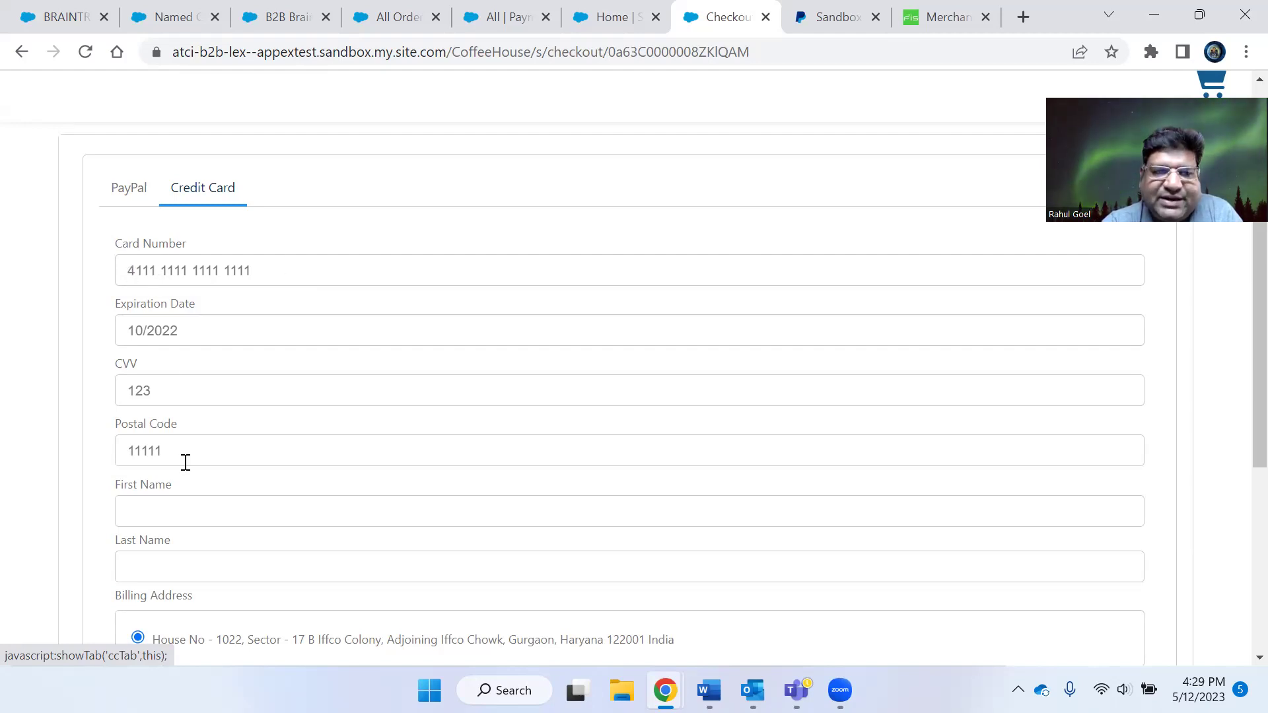
# Examine the rest of the credit card form, including the billing address, the save-for-future option and the Stored payments section
pyautogui.scroll(-4, 185, 463)
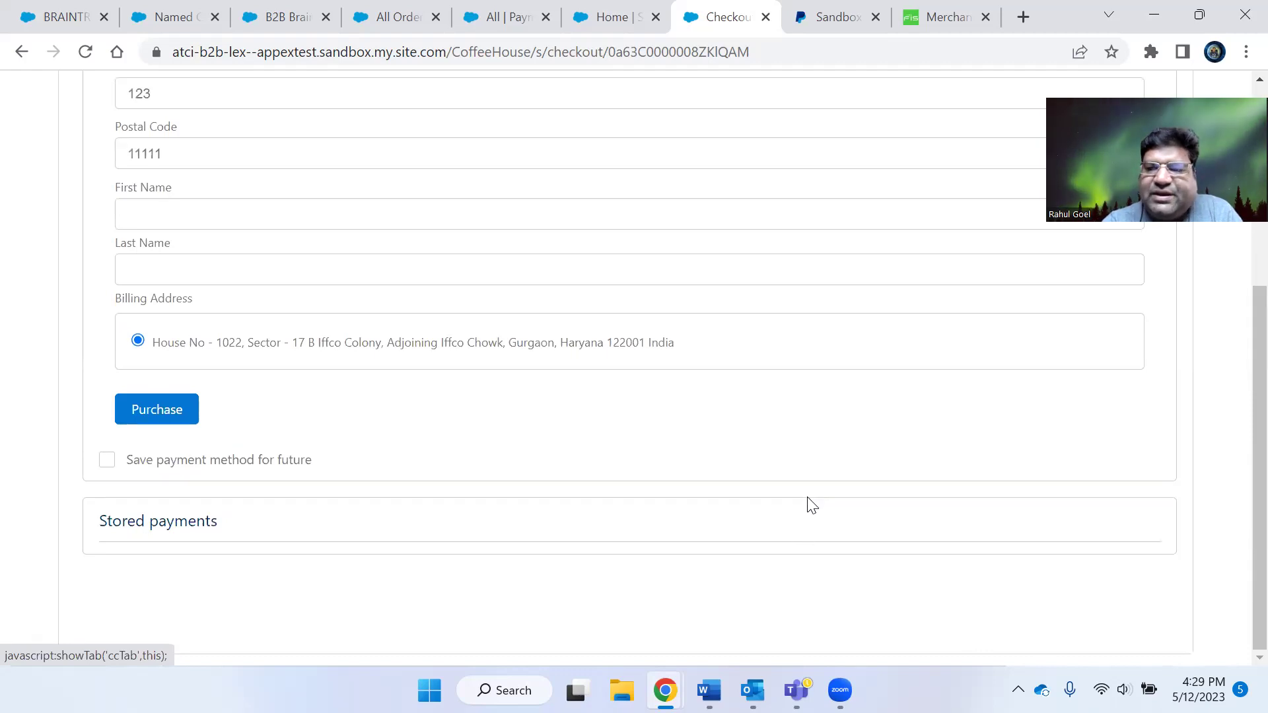
pyautogui.scroll(5, 746, 488)
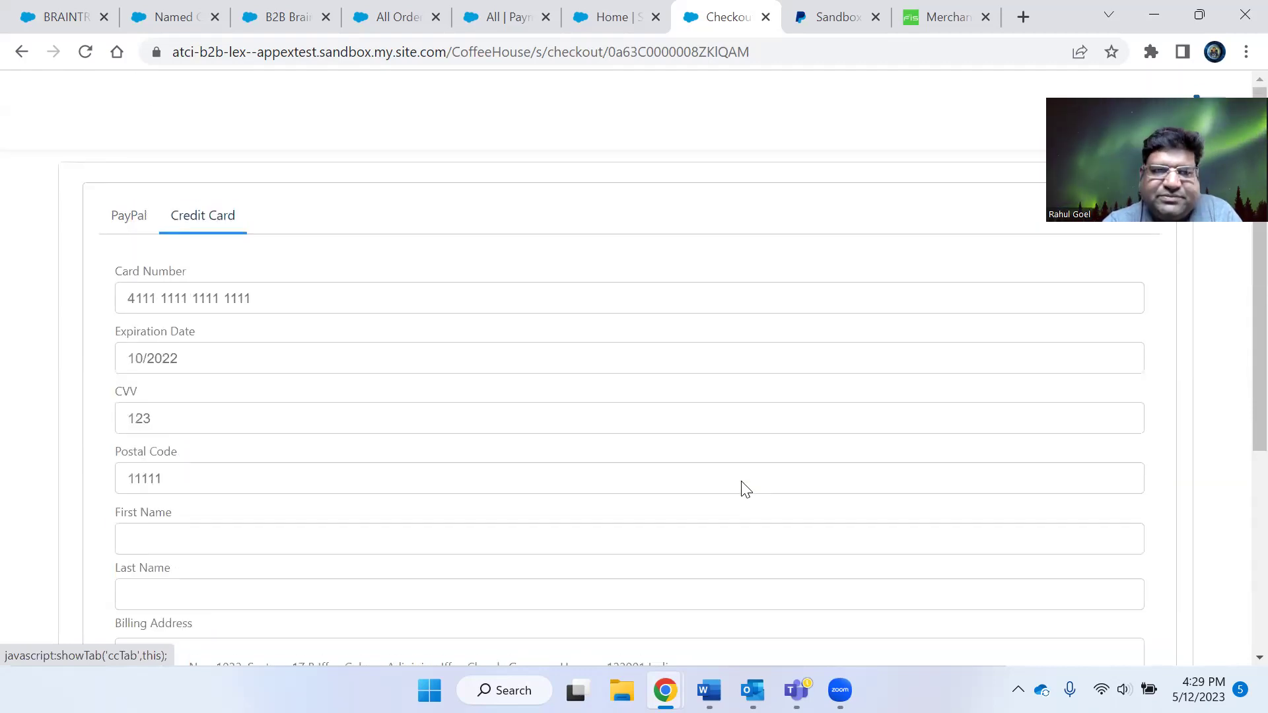
pyautogui.scroll(-5, 746, 488)
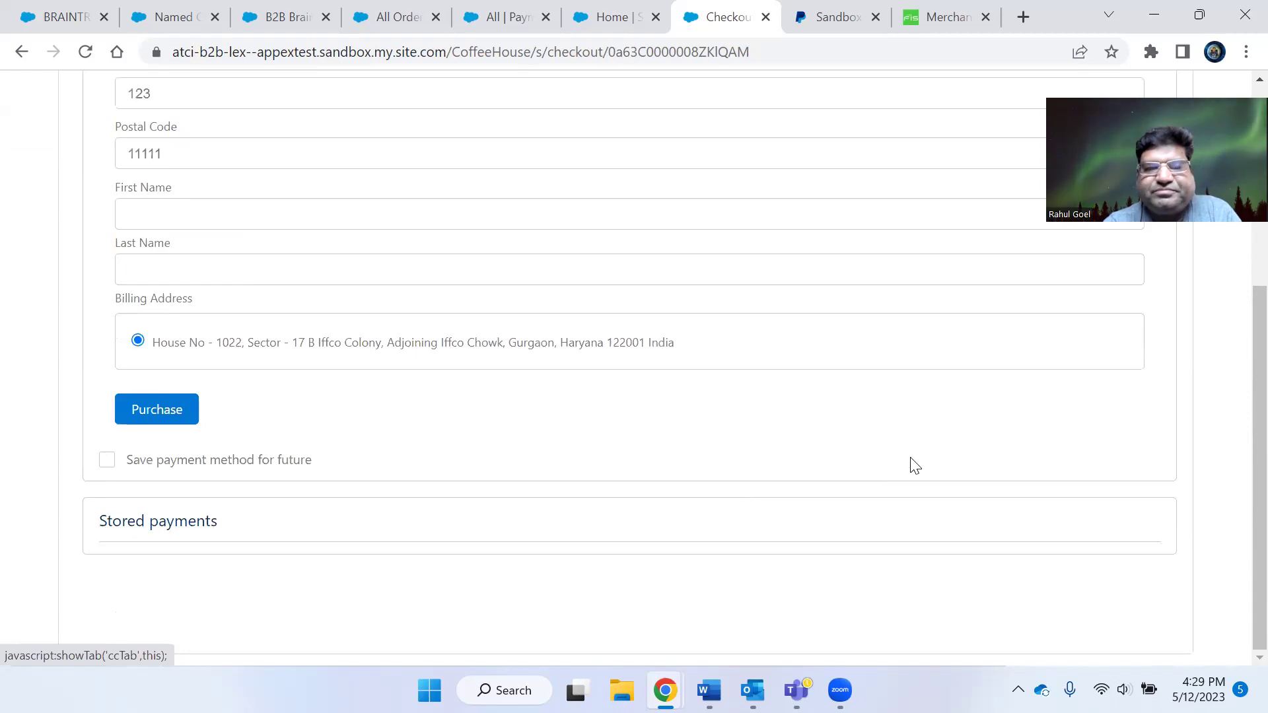
pyautogui.scroll(5, 915, 466)
# Switch the payment method to PayPal, launch the PayPal payment, and clear the prefilled email in its login window
pyautogui.click(124, 219)
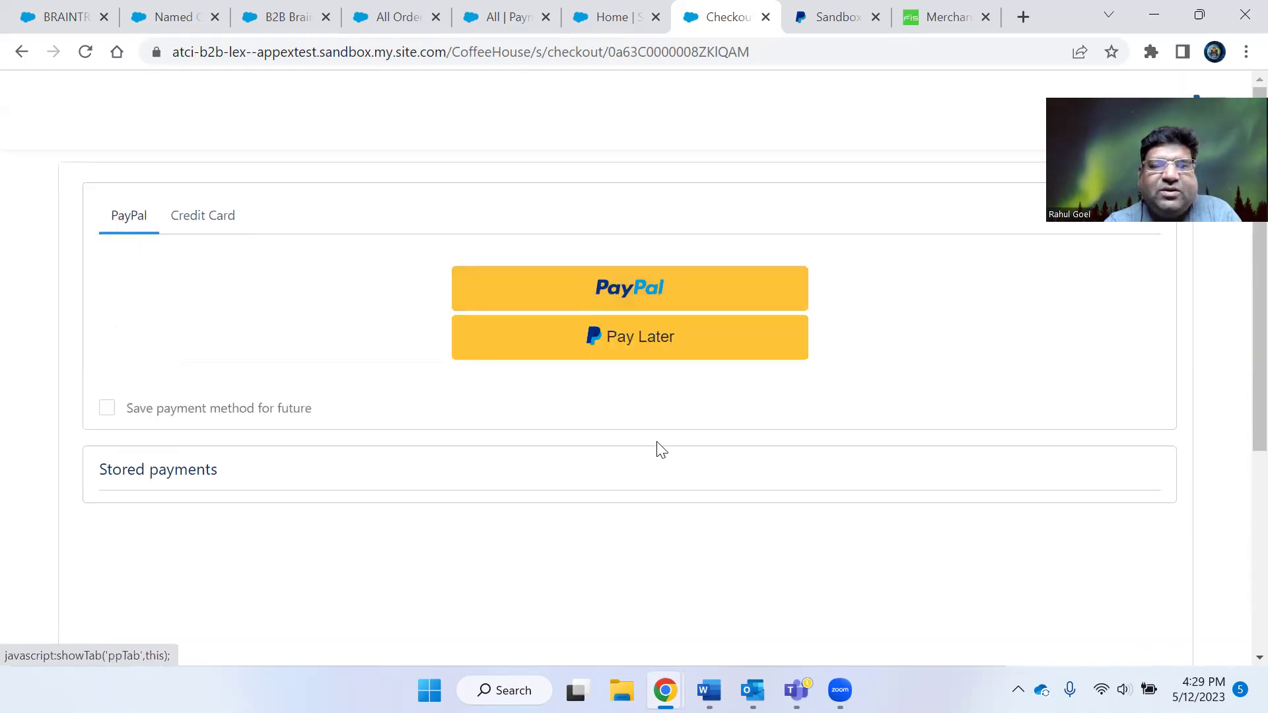
pyautogui.click(656, 306)
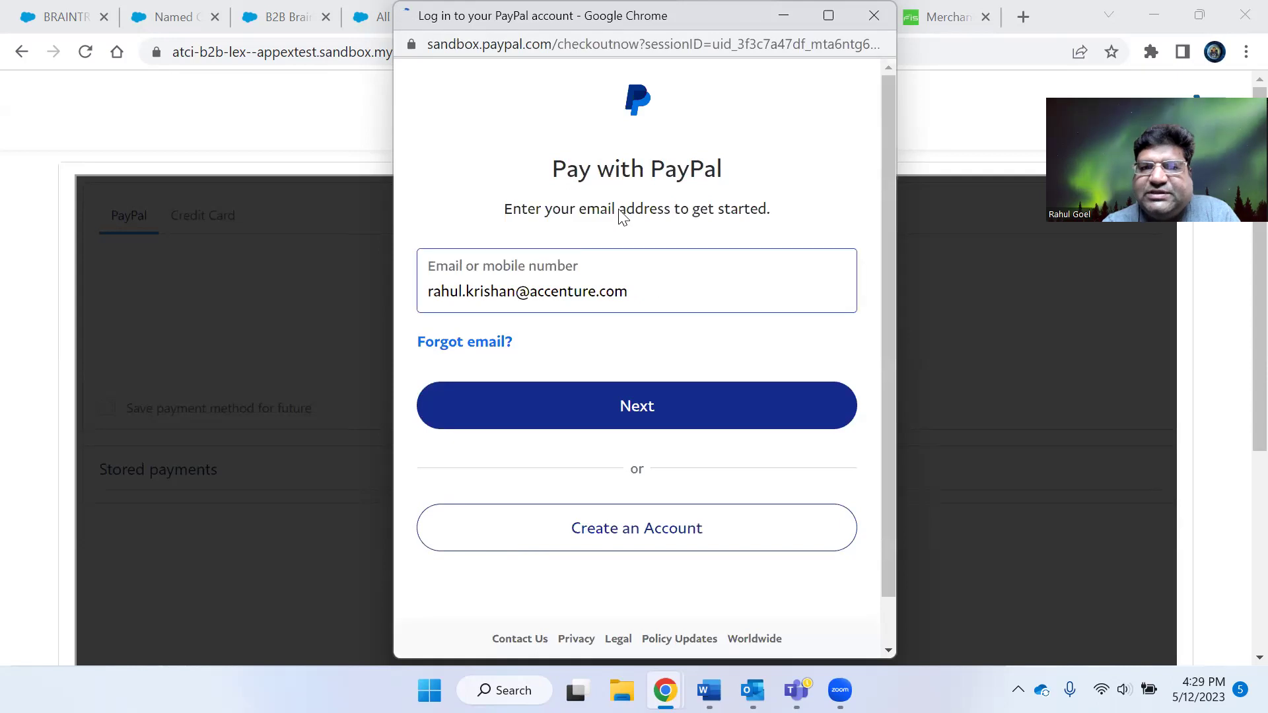
pyautogui.click(524, 291)
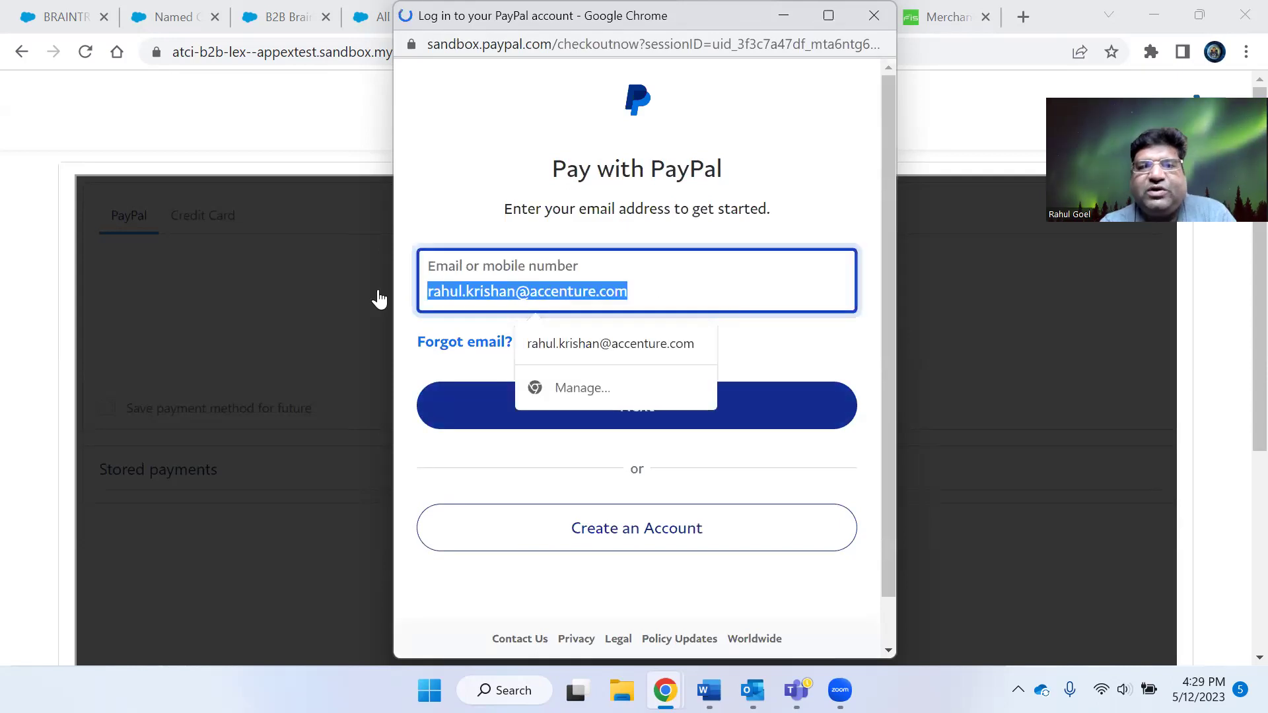
pyautogui.press('BackSpace')
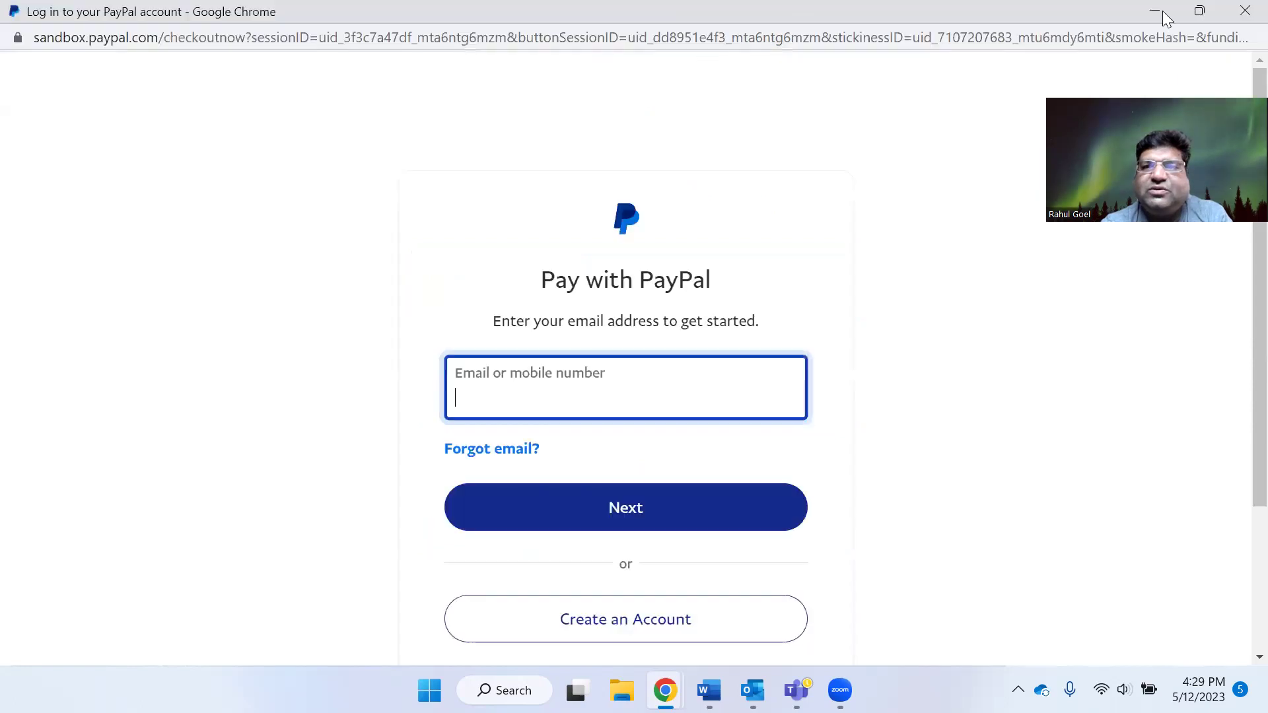
pyautogui.click(1200, 10)
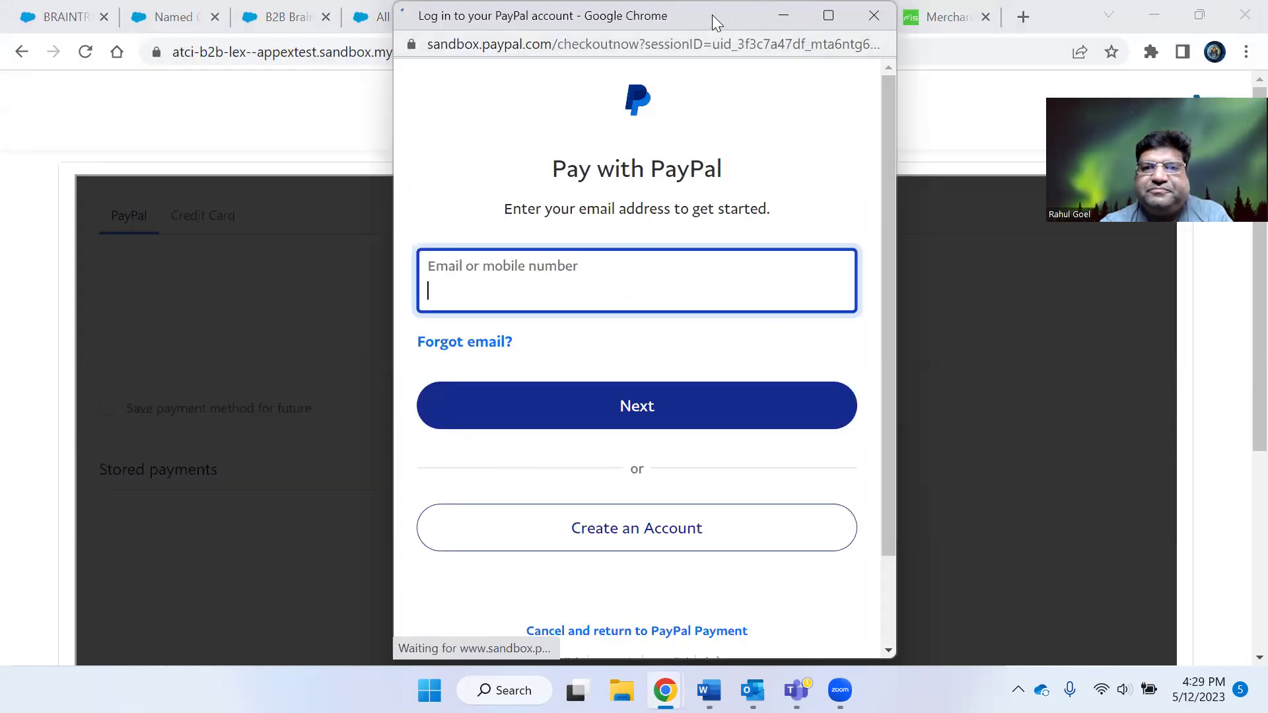
pyautogui.moveTo(712, 14); pyautogui.dragTo(460, 15)
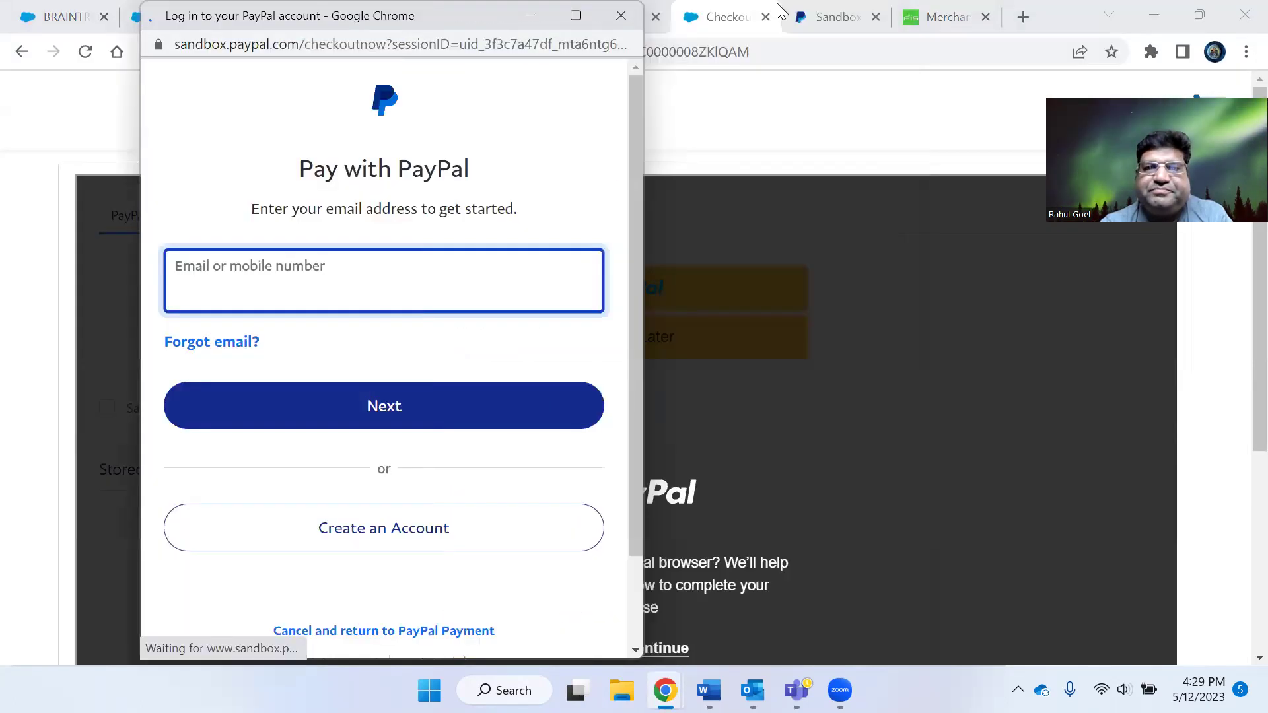
# Switch to the PayPal Developer Dashboard, close the Merchant page, and review the sandbox API credentials and Braintree SDK section
pyautogui.click(836, 9)
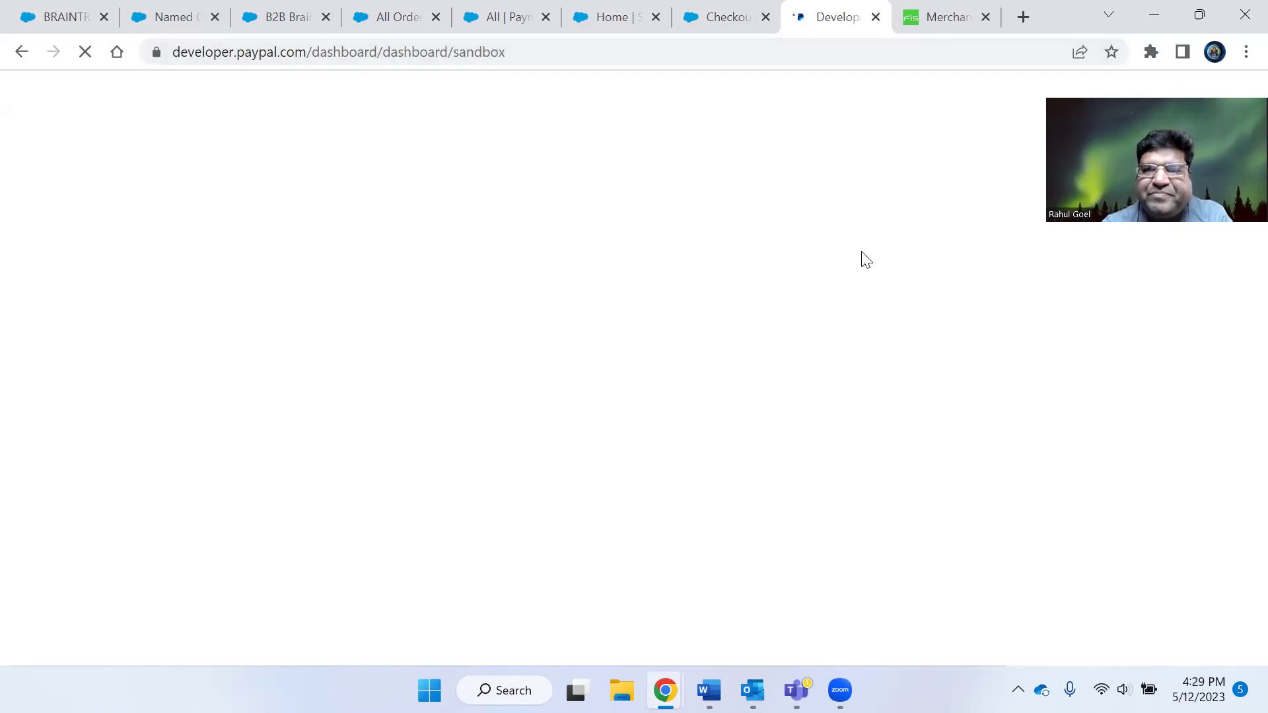
pyautogui.click(985, 17)
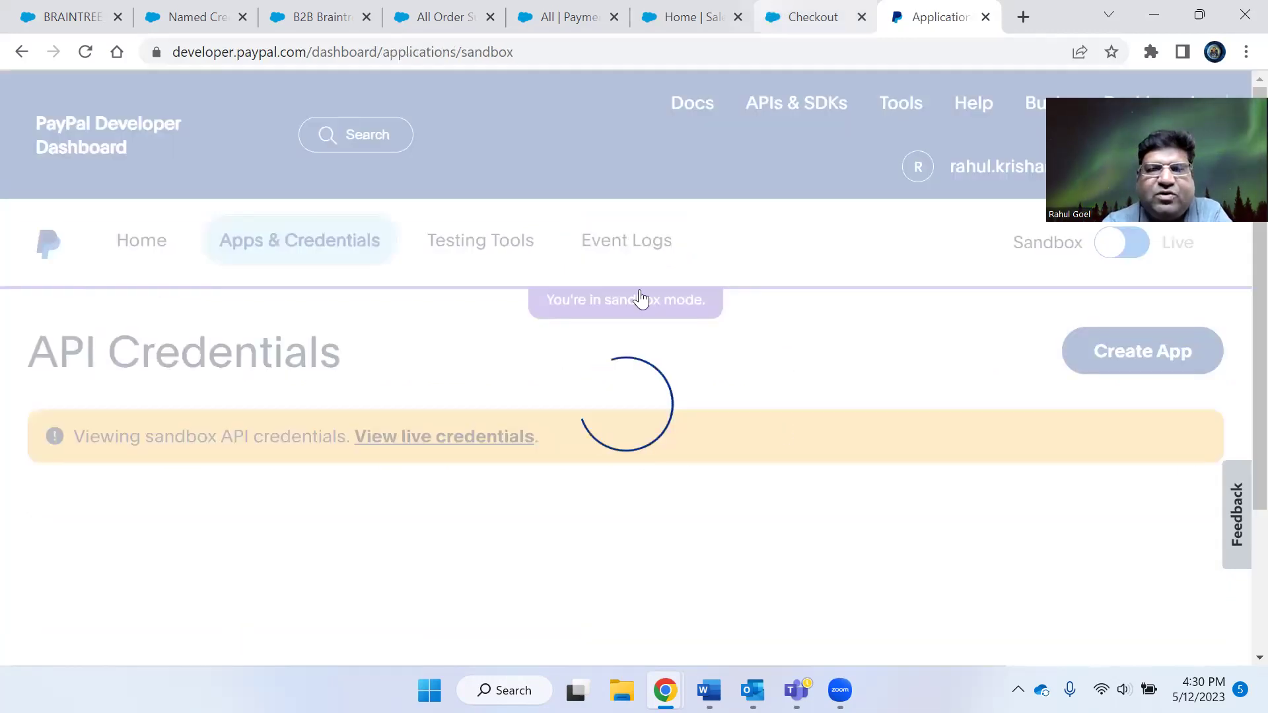
pyautogui.click(813, 17)
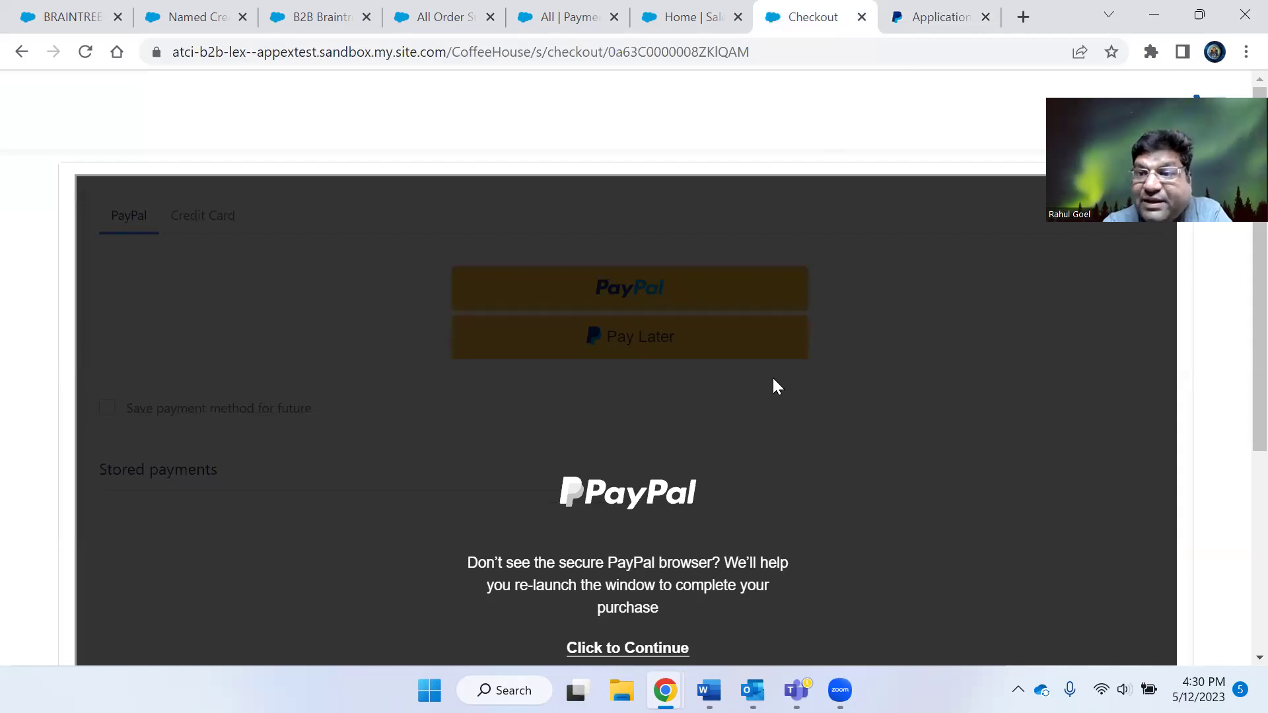
pyautogui.hotkey('ctrl', 'Tab')
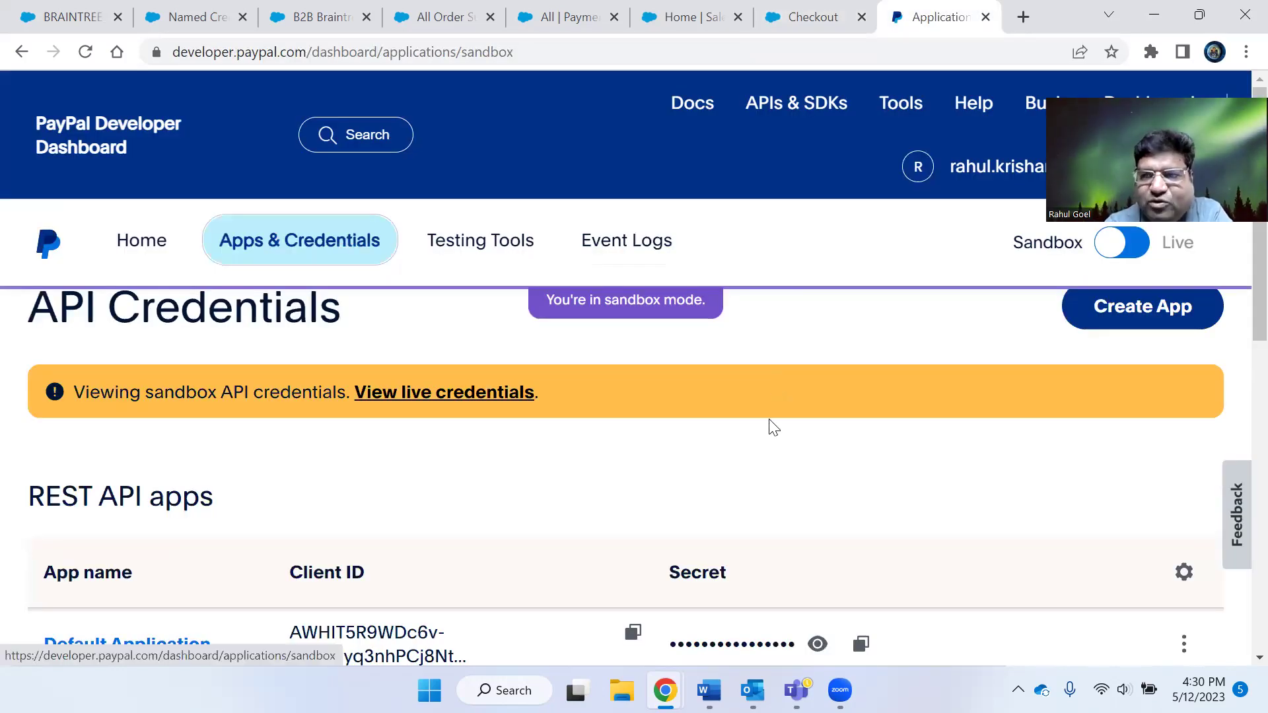
pyautogui.scroll(-1, 774, 429)
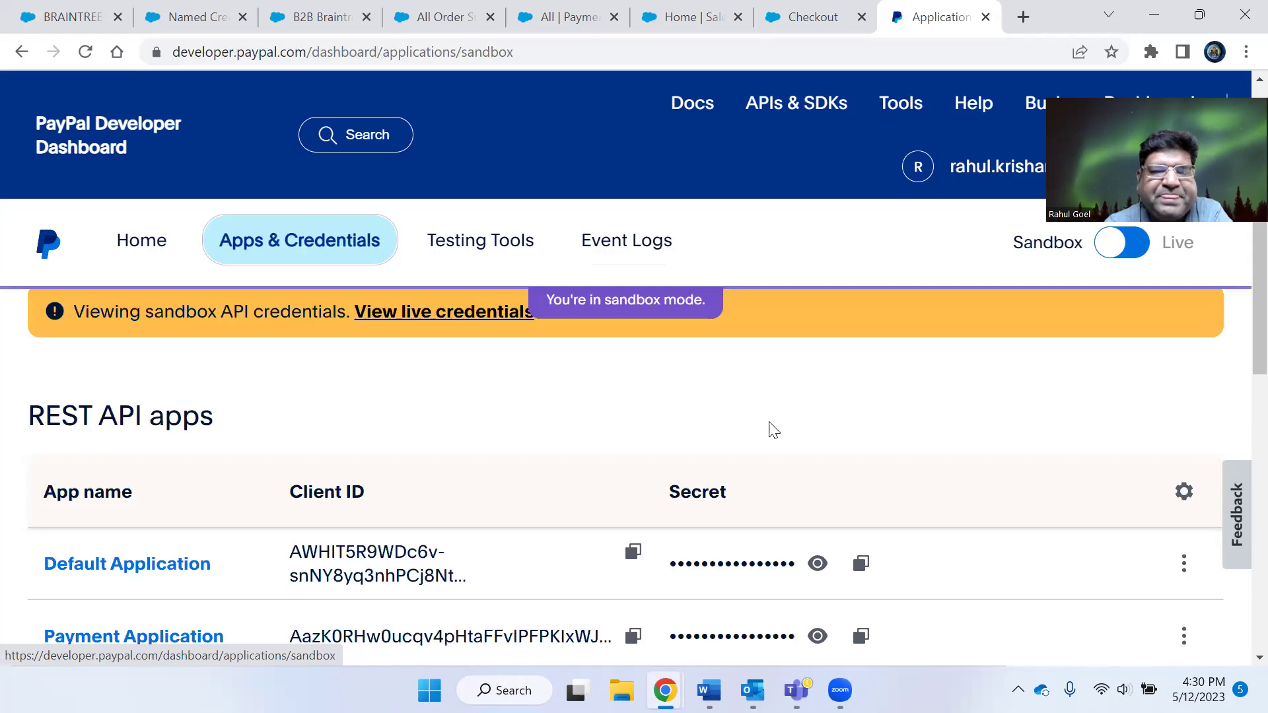
pyautogui.scroll(-1, 773, 430)
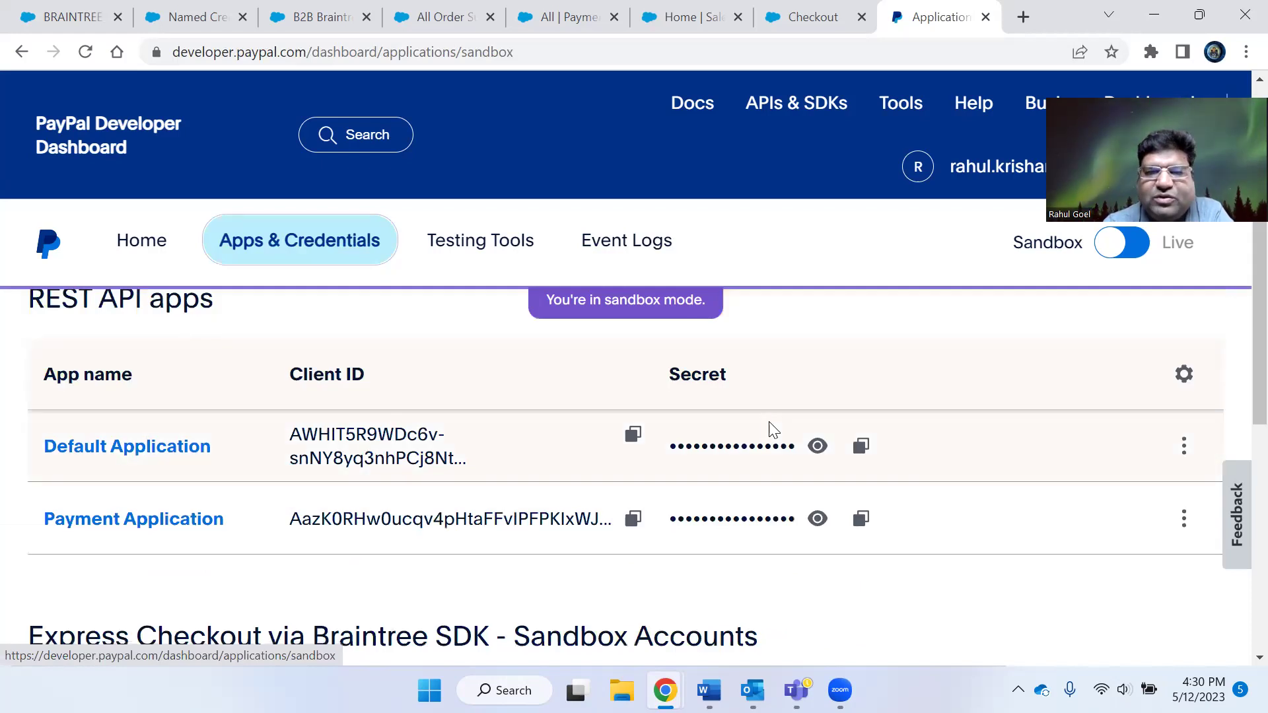
pyautogui.scroll(-3, 774, 430)
pyautogui.scroll(-1, 736, 467)
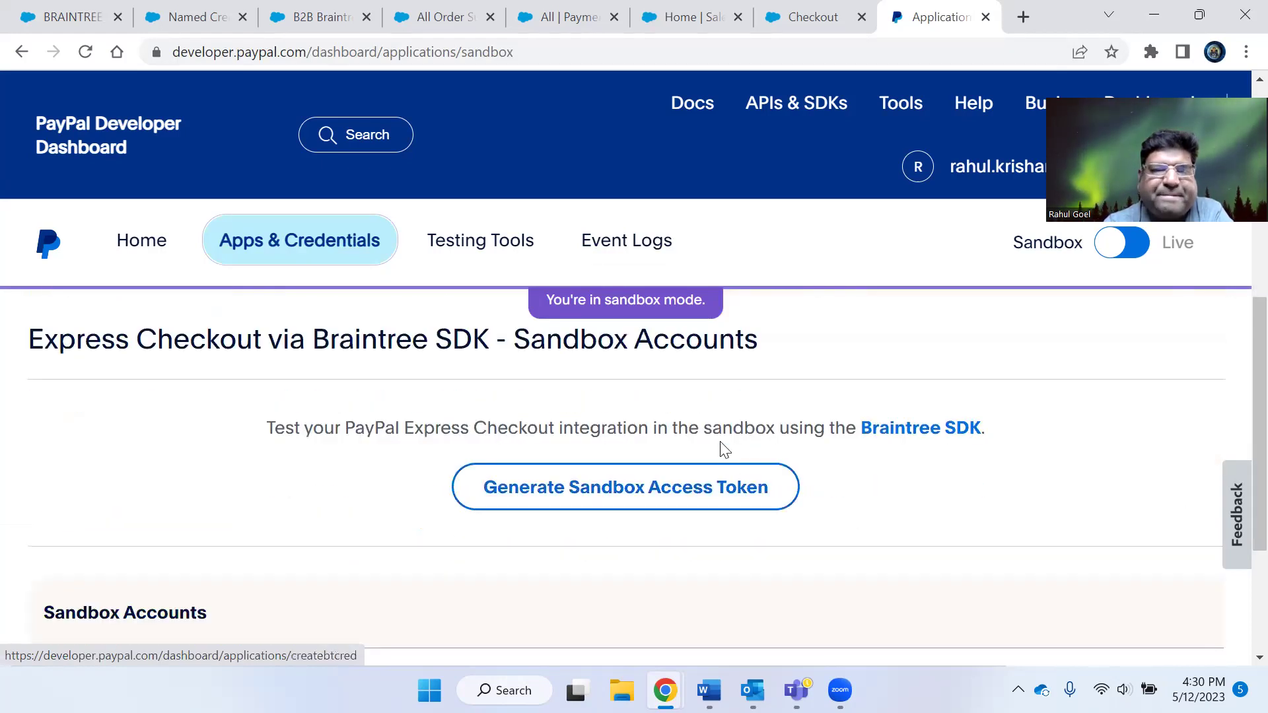
# Go to the dashboard home and open the list of sandbox test accounts
pyautogui.scroll(5, 725, 449)
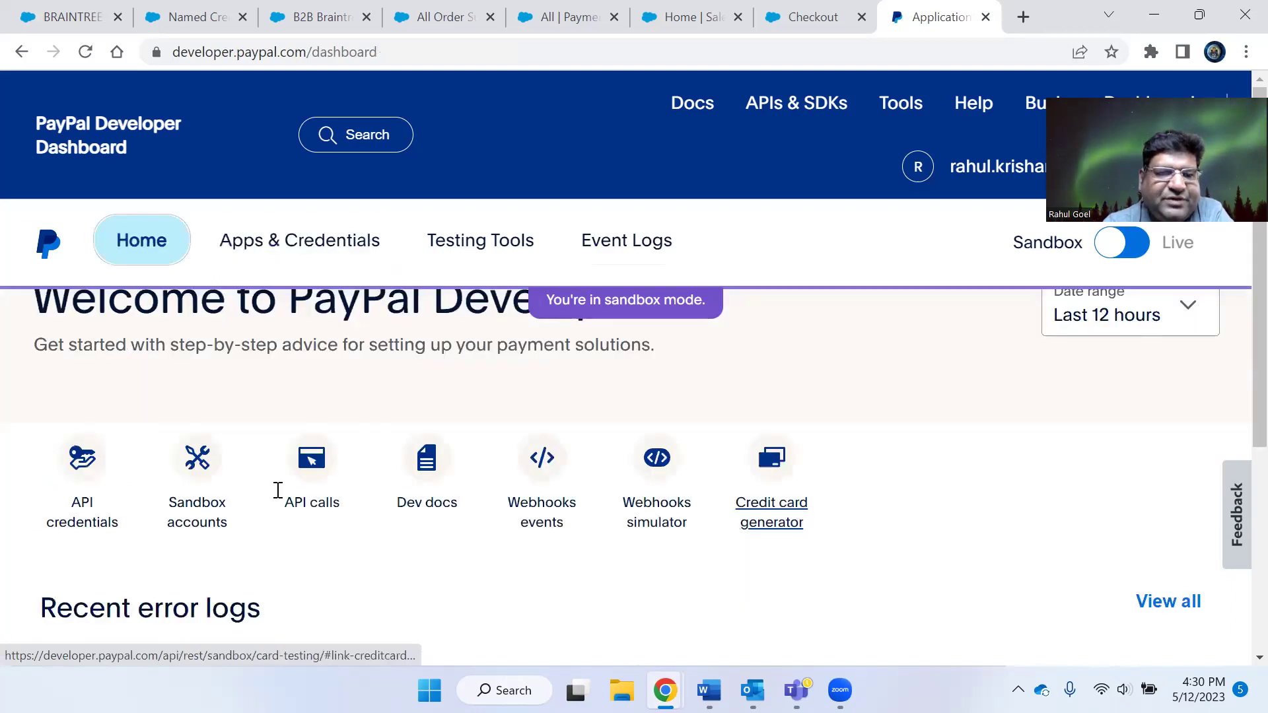
pyautogui.scroll(-5, 34, 487)
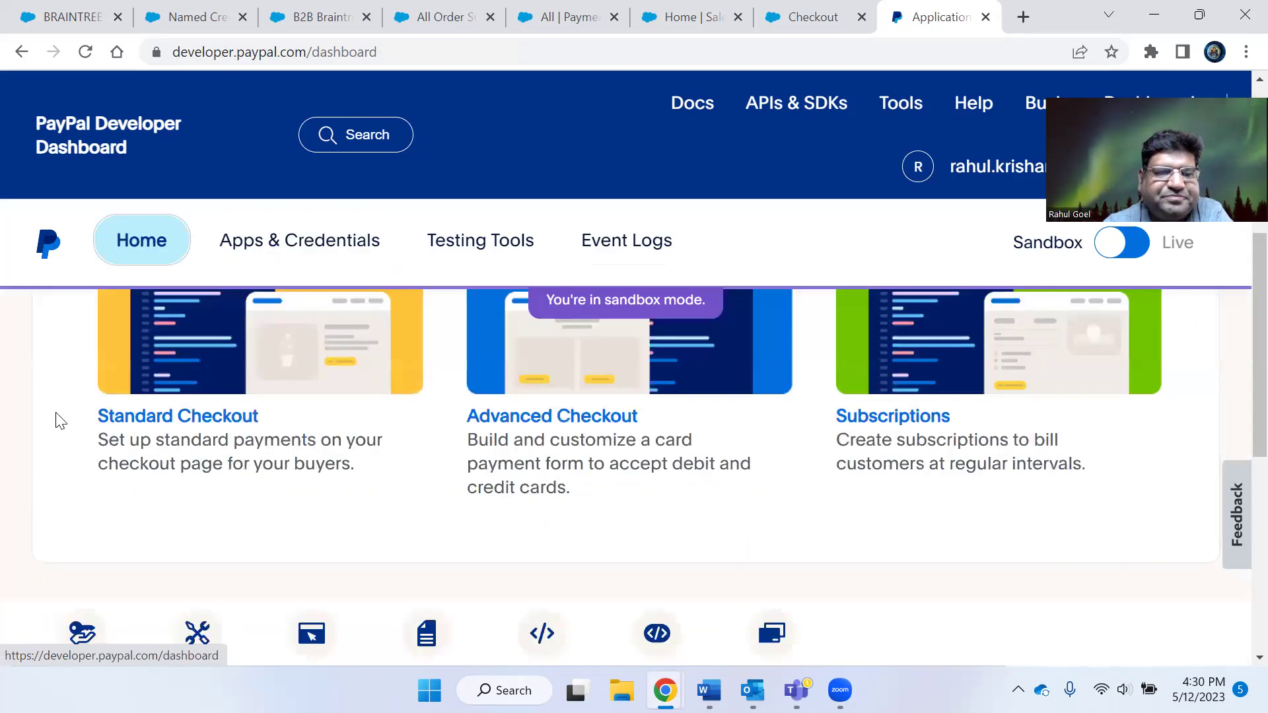
pyautogui.scroll(-4, 56, 421)
pyautogui.click(200, 400)
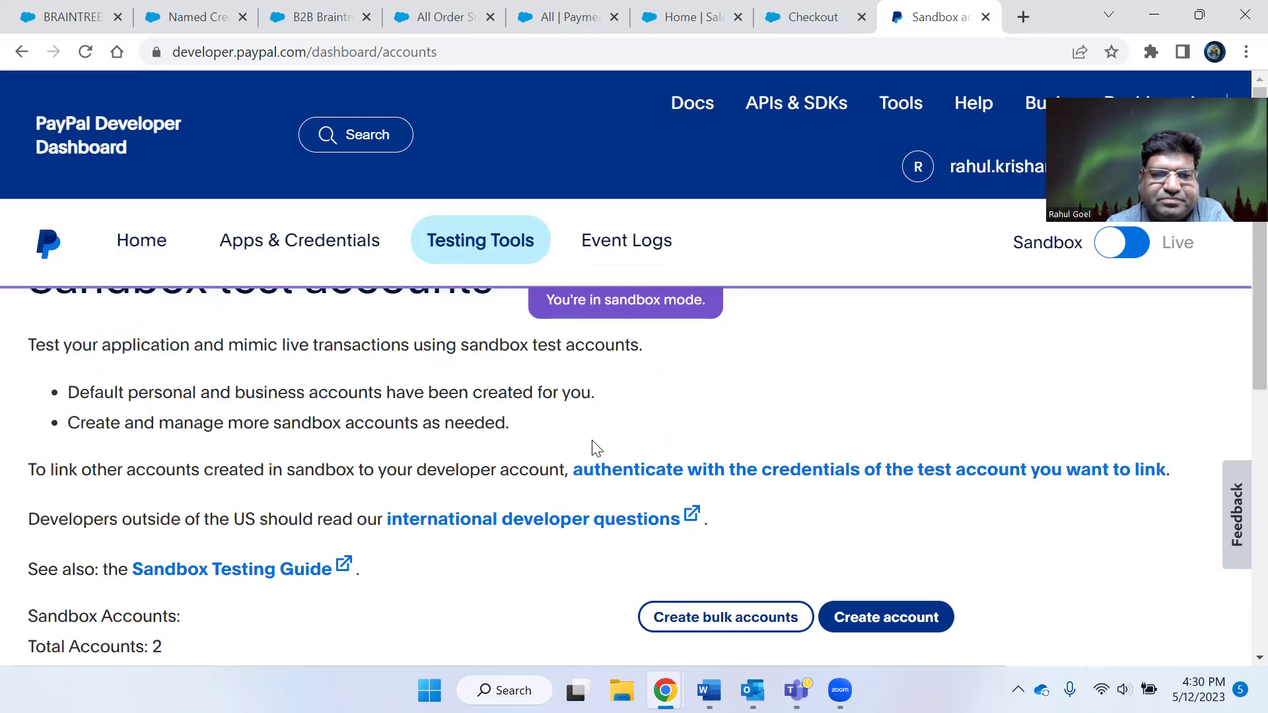
pyautogui.scroll(-5, 593, 447)
pyautogui.scroll(-2, 594, 439)
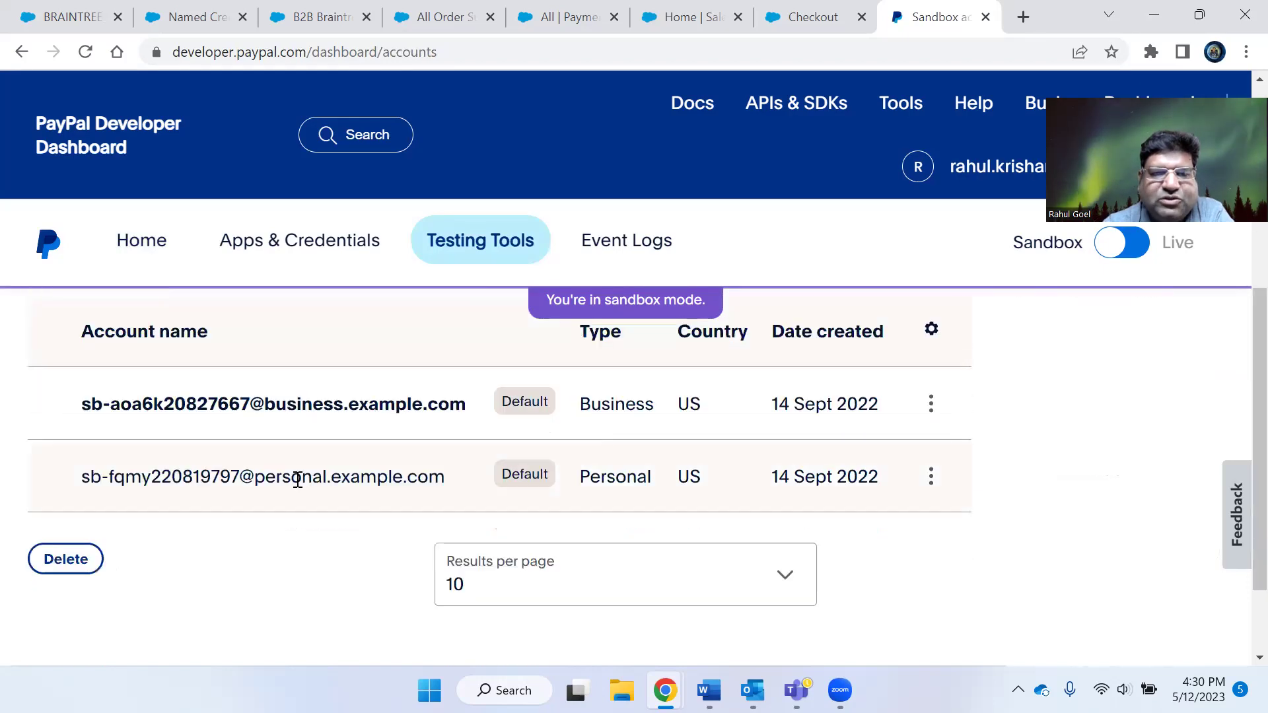
# Open the account details of the default Personal sandbox account and copy its email ID
pyautogui.moveTo(85, 481); pyautogui.dragTo(90, 479)
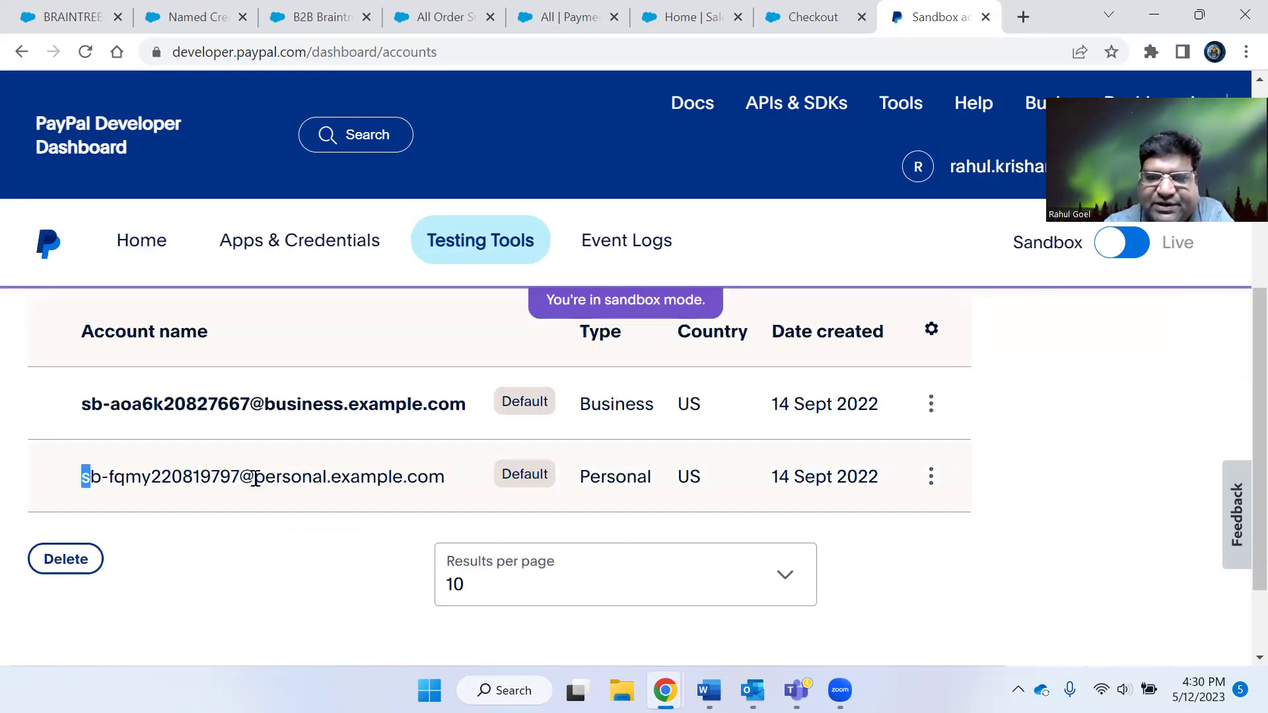
pyautogui.click(932, 486)
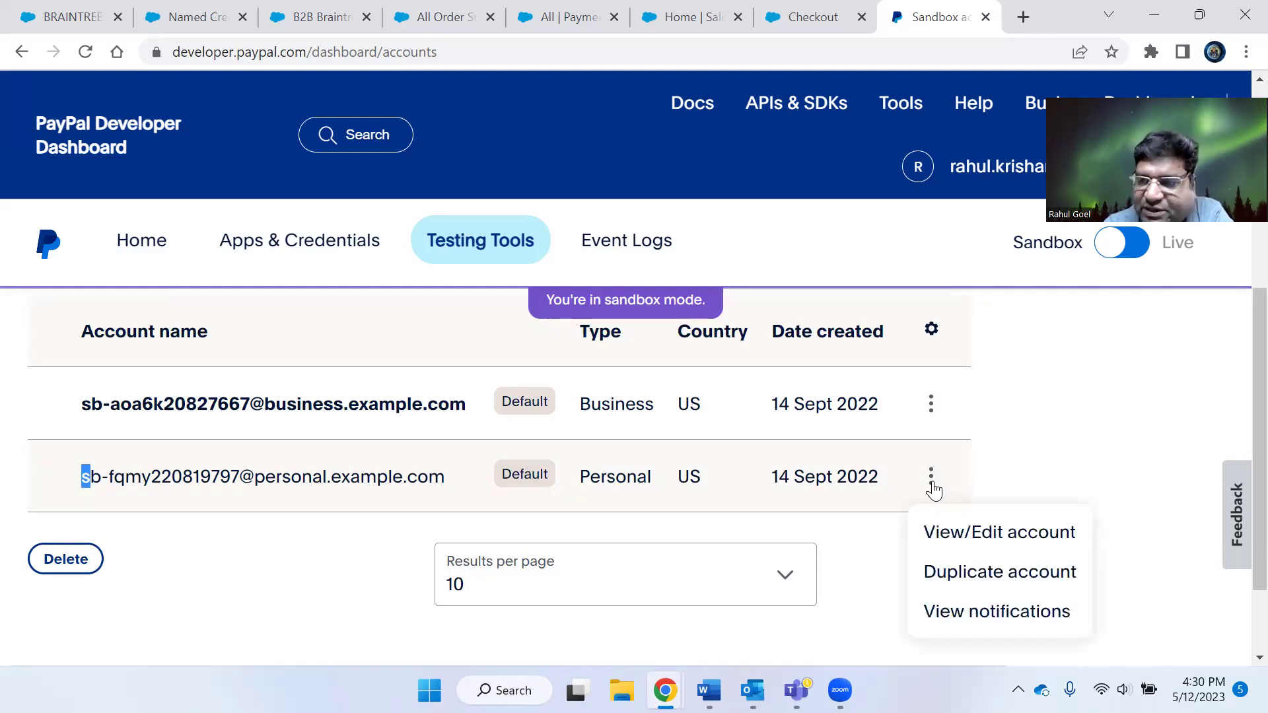
pyautogui.click(1000, 536)
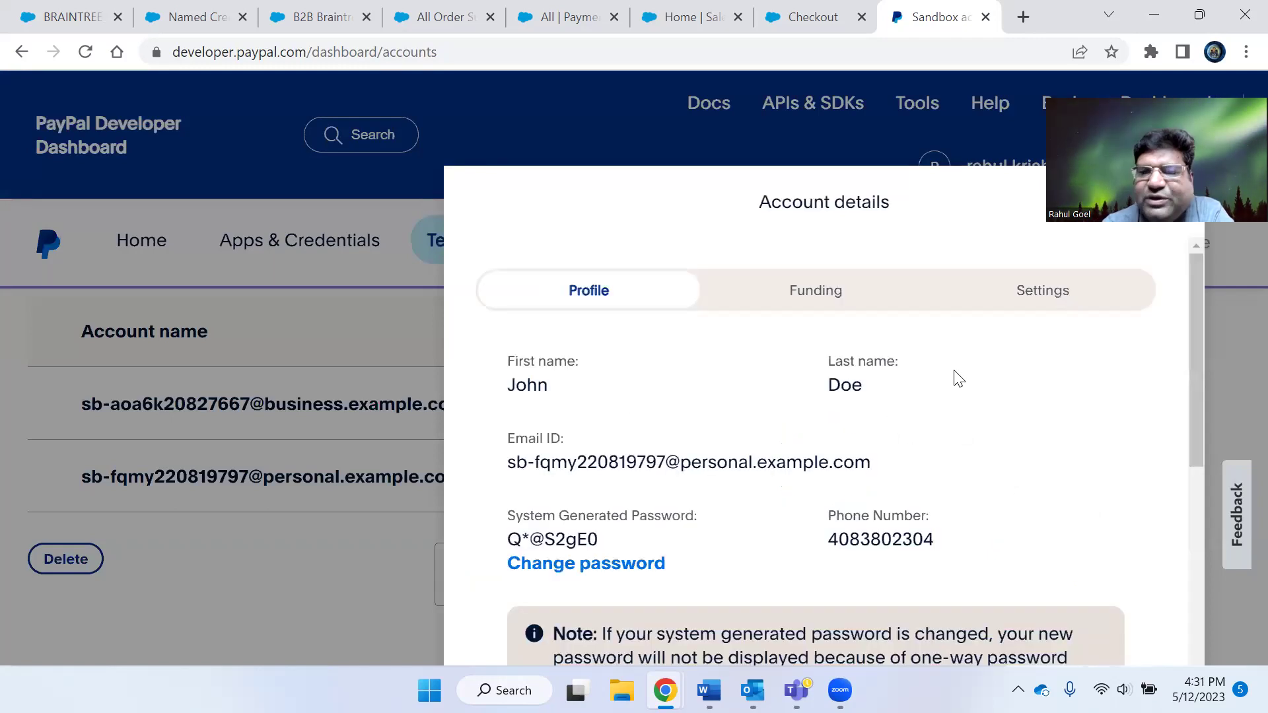
pyautogui.moveTo(508, 462); pyautogui.dragTo(879, 473)
pyautogui.hotkey('ctrl', 'c')
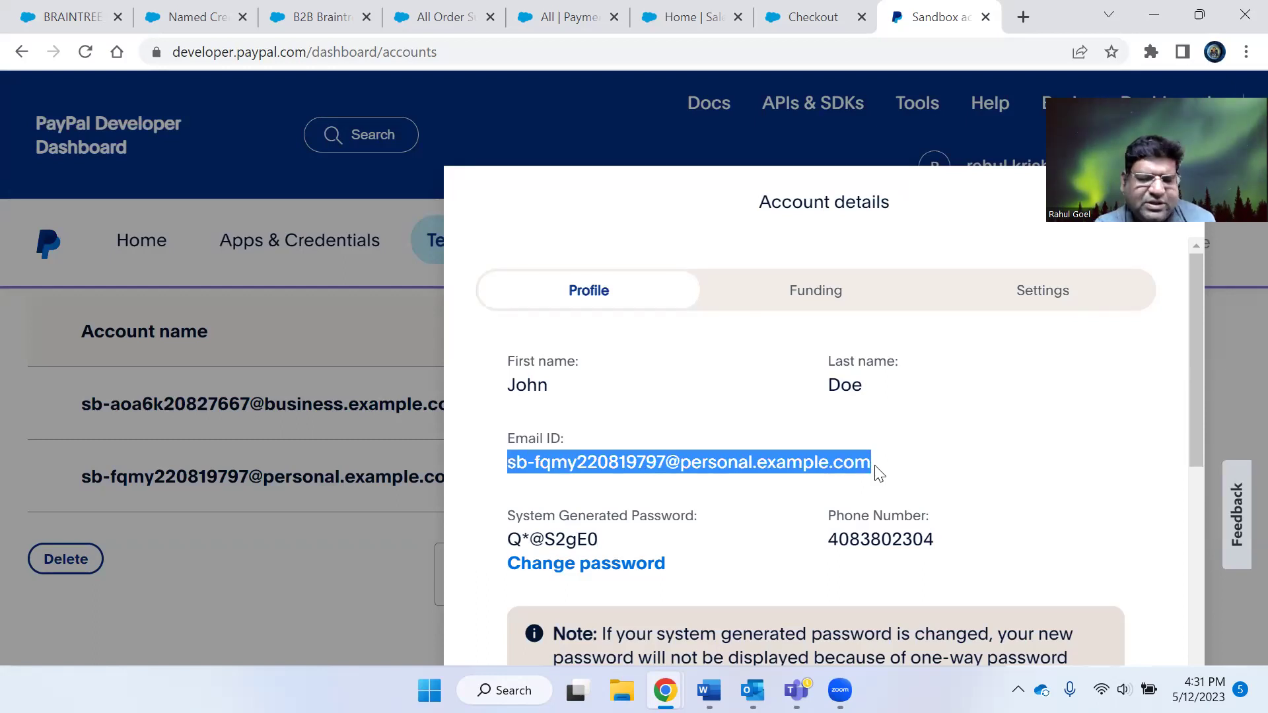
# Return to the checkout's PayPal login window, enter the copied sandbox account email and proceed to the password stage
pyautogui.click(814, 17)
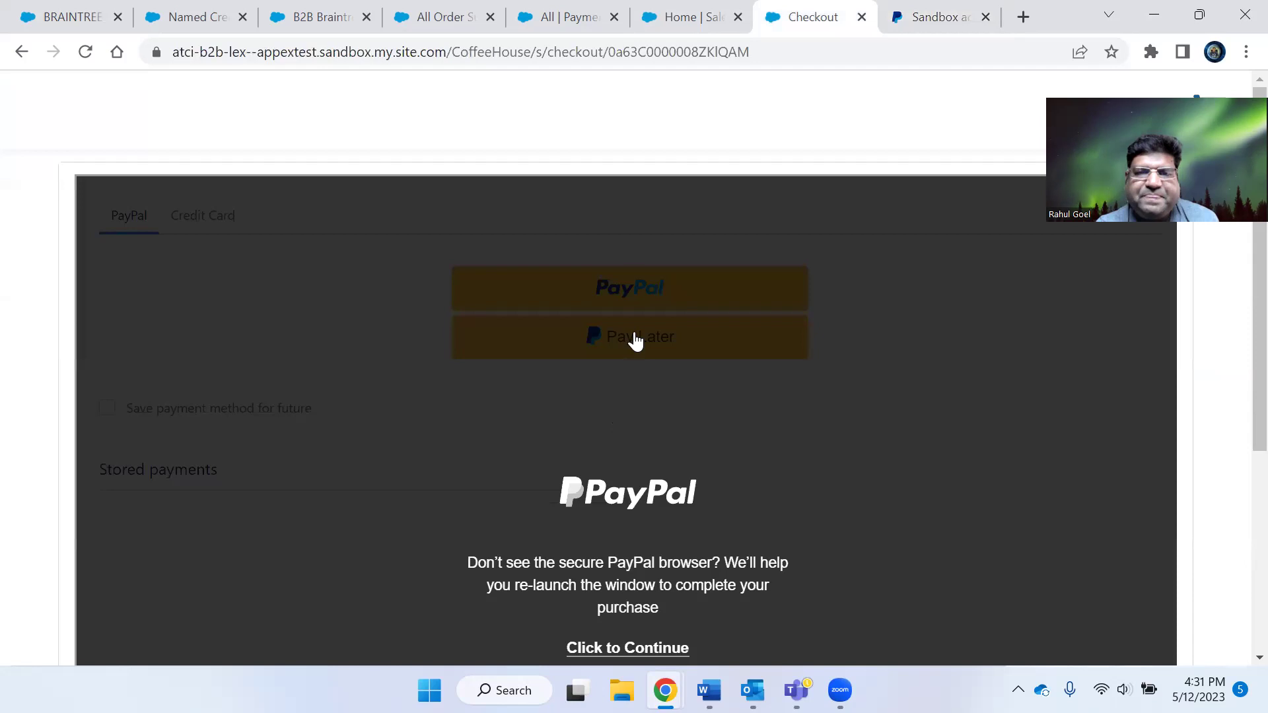
pyautogui.click(633, 281)
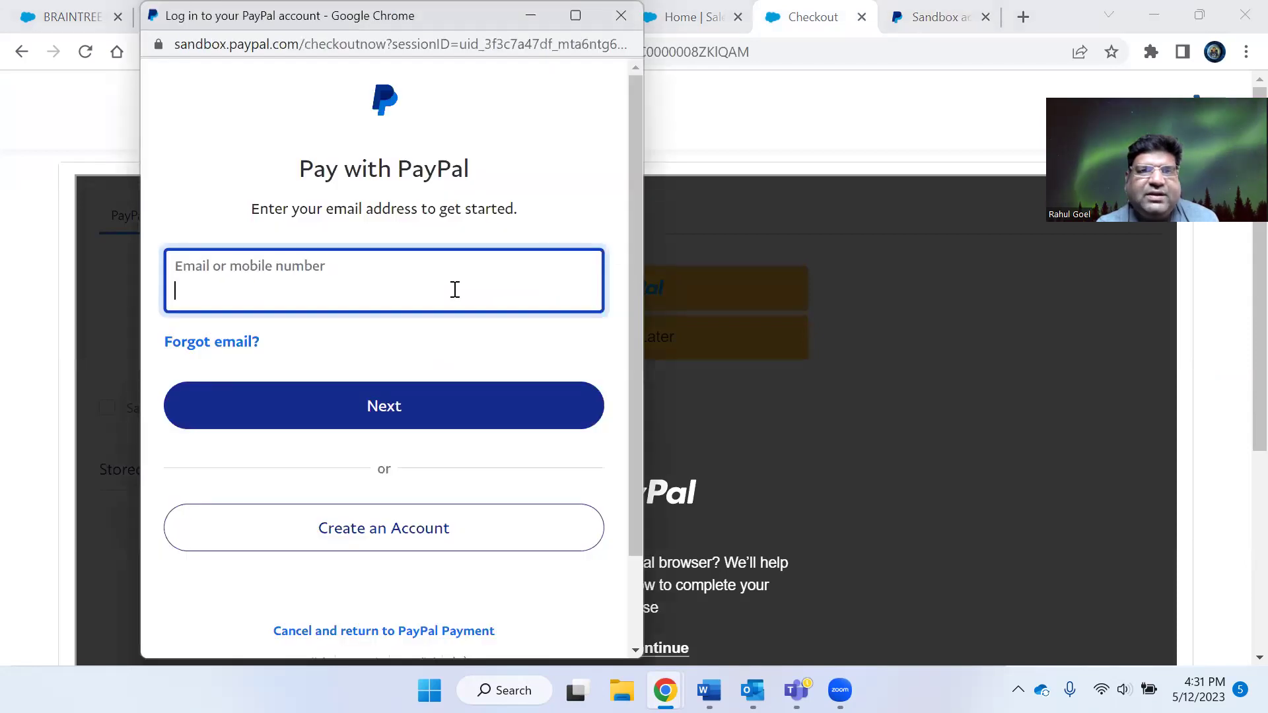
pyautogui.hotkey('ctrl', 'v')
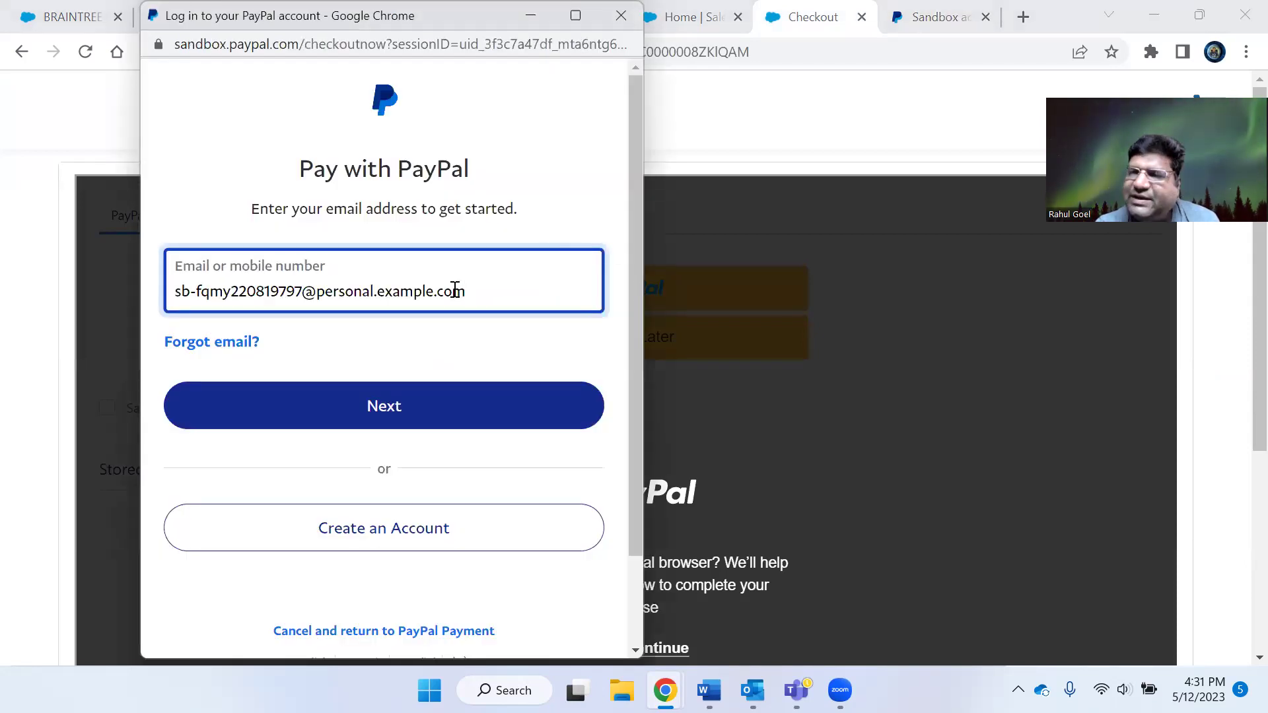
pyautogui.click(431, 397)
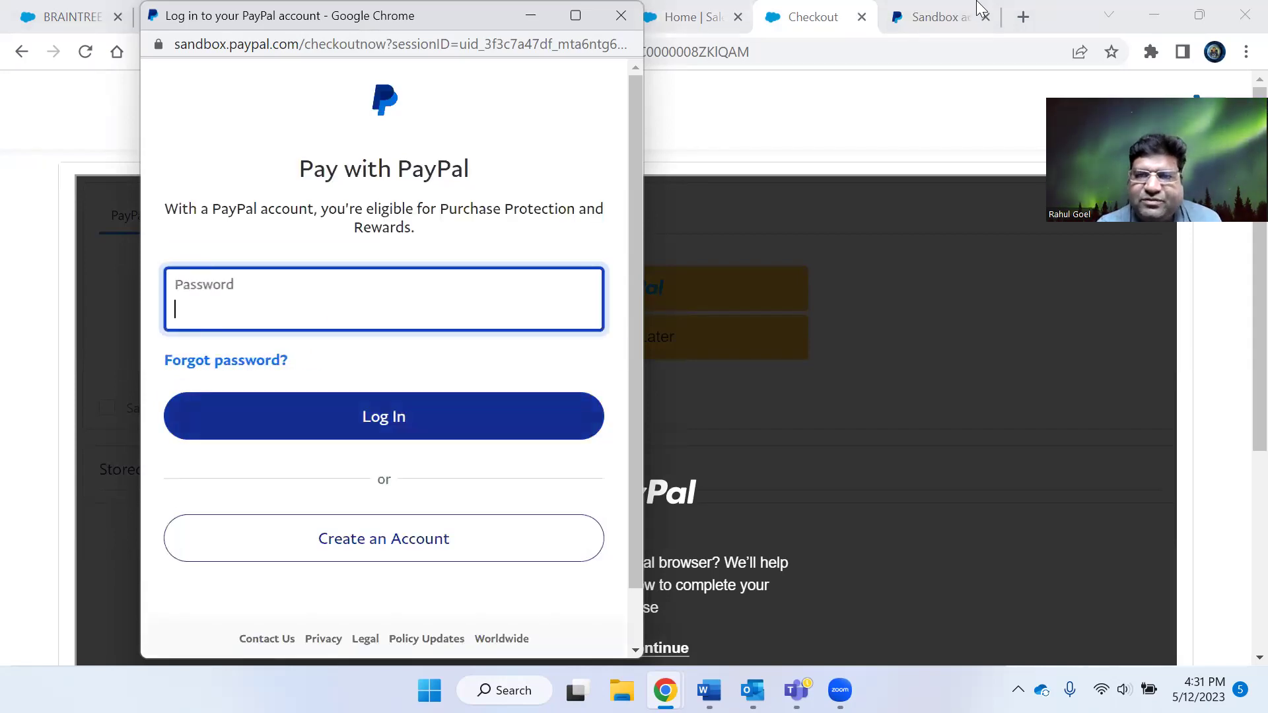
# Copy the Personal sandbox account's system-generated password from its details, enter it in the PayPal login window and log in
pyautogui.click(935, 16)
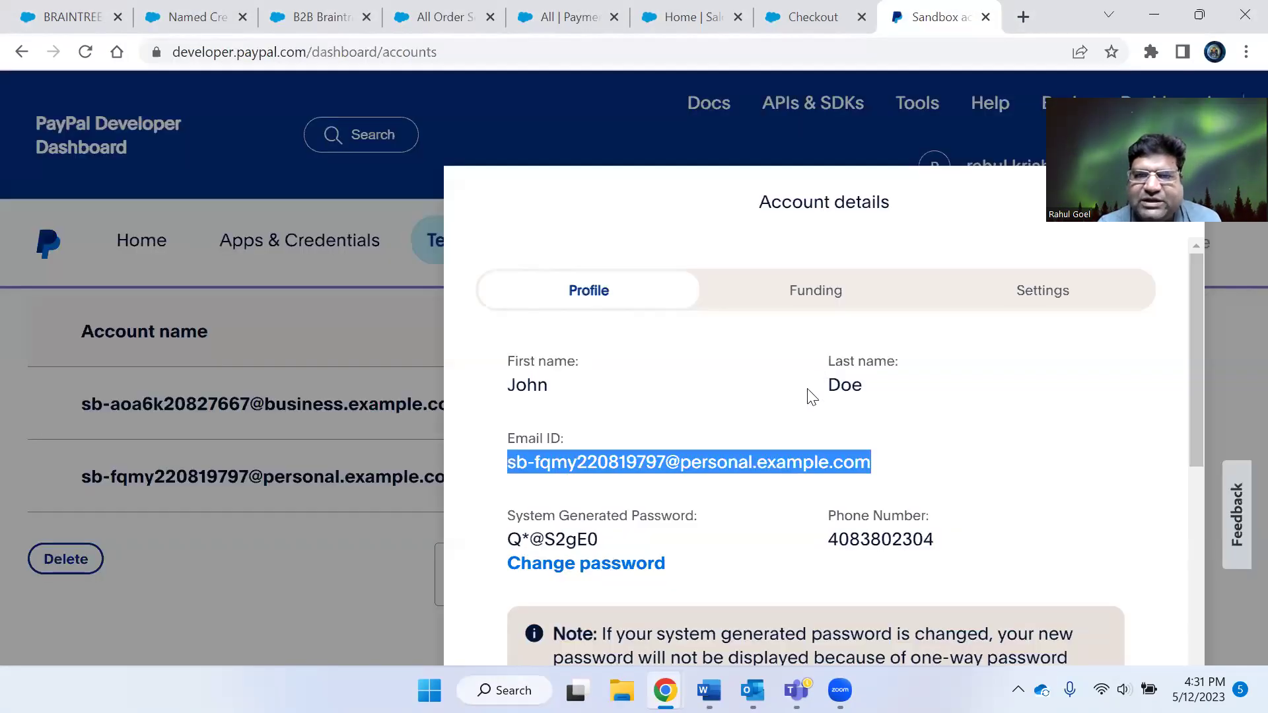
pyautogui.tripleClick(506, 540)
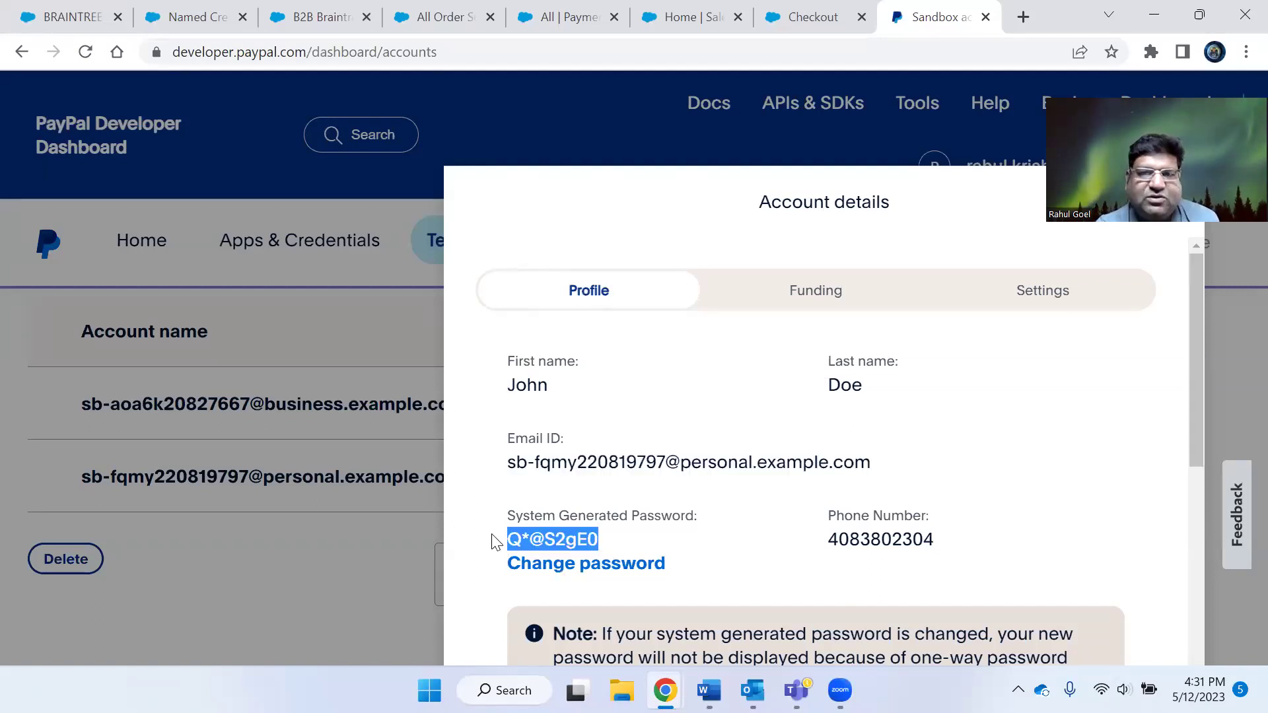
pyautogui.hotkey('ctrl', 'shift', 'Tab')
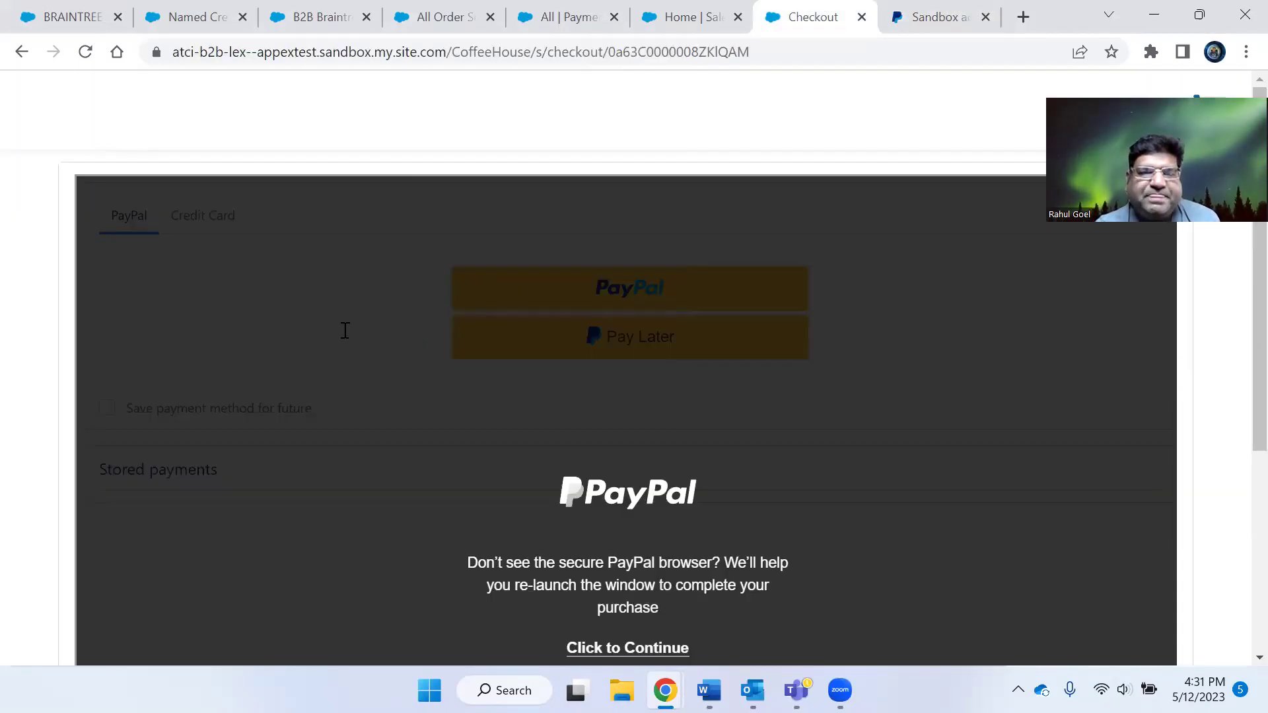
pyautogui.click(346, 328)
pyautogui.hotkey('ctrl', 'v')
pyautogui.click(415, 426)
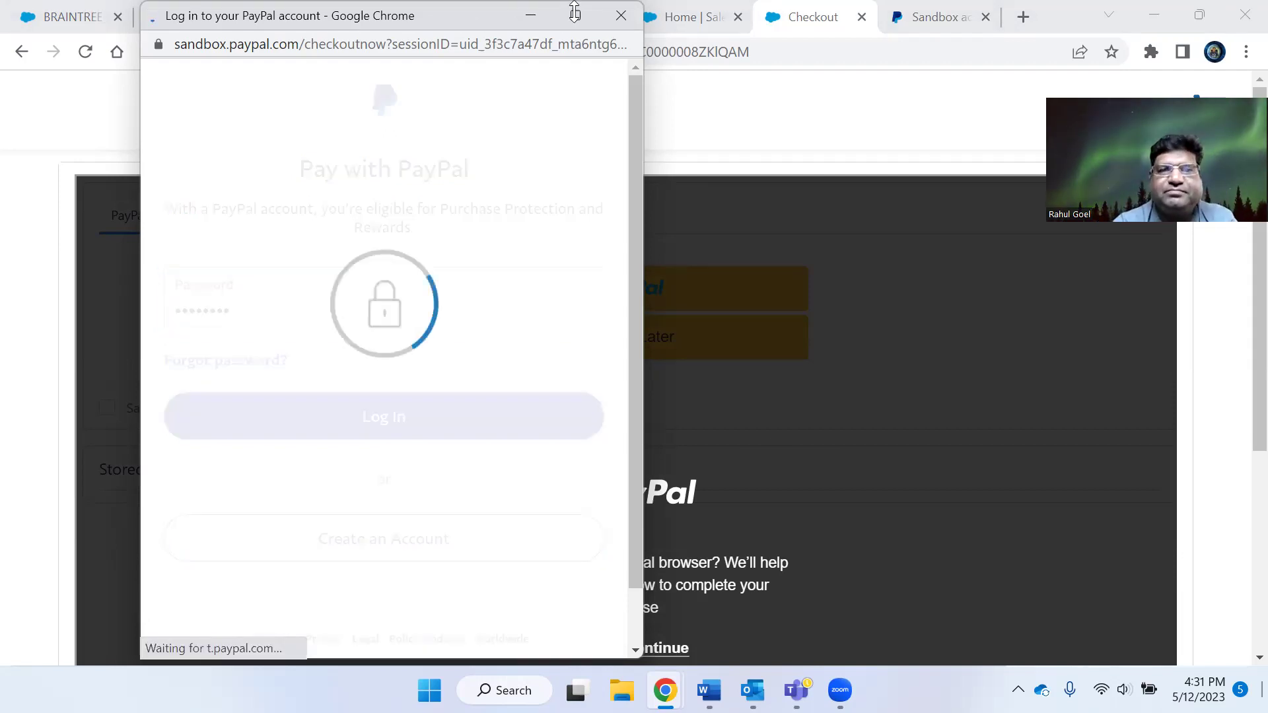
# Choose PayPal balance as the funding source in PayPal Checkout, then agree and continue with the payment
pyautogui.moveTo(481, 16); pyautogui.dragTo(646, 16)
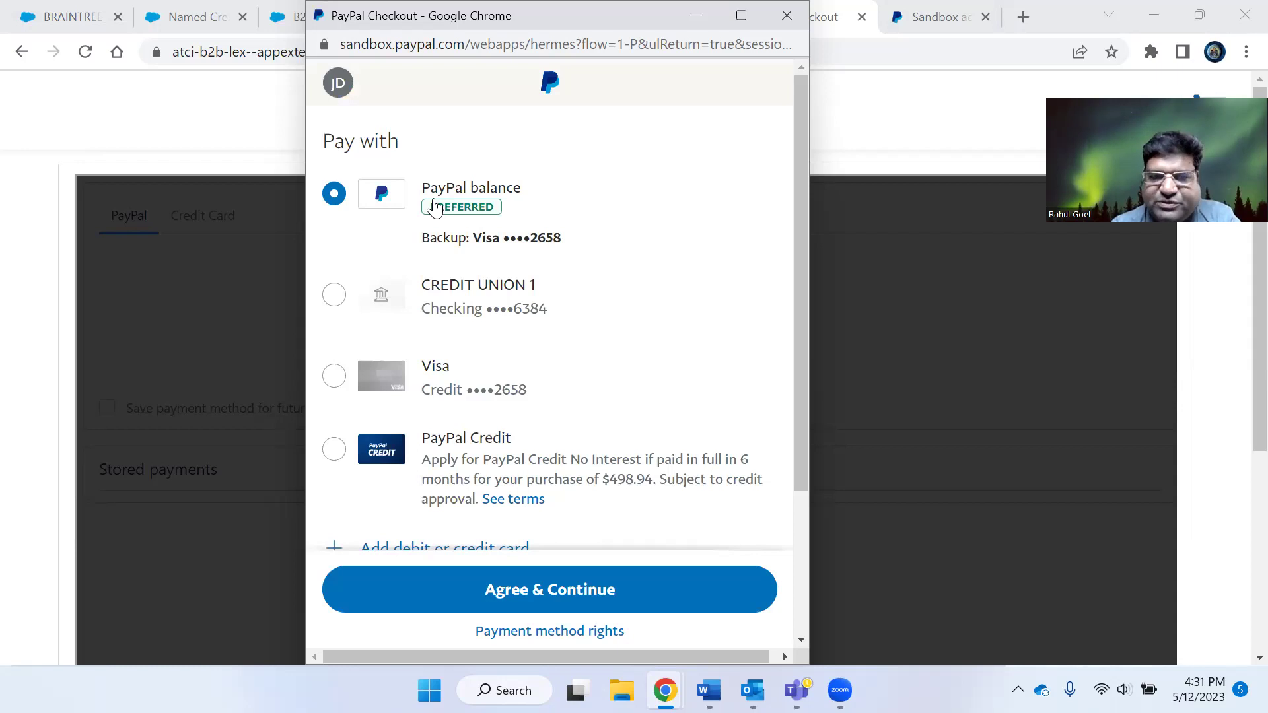
pyautogui.click(487, 198)
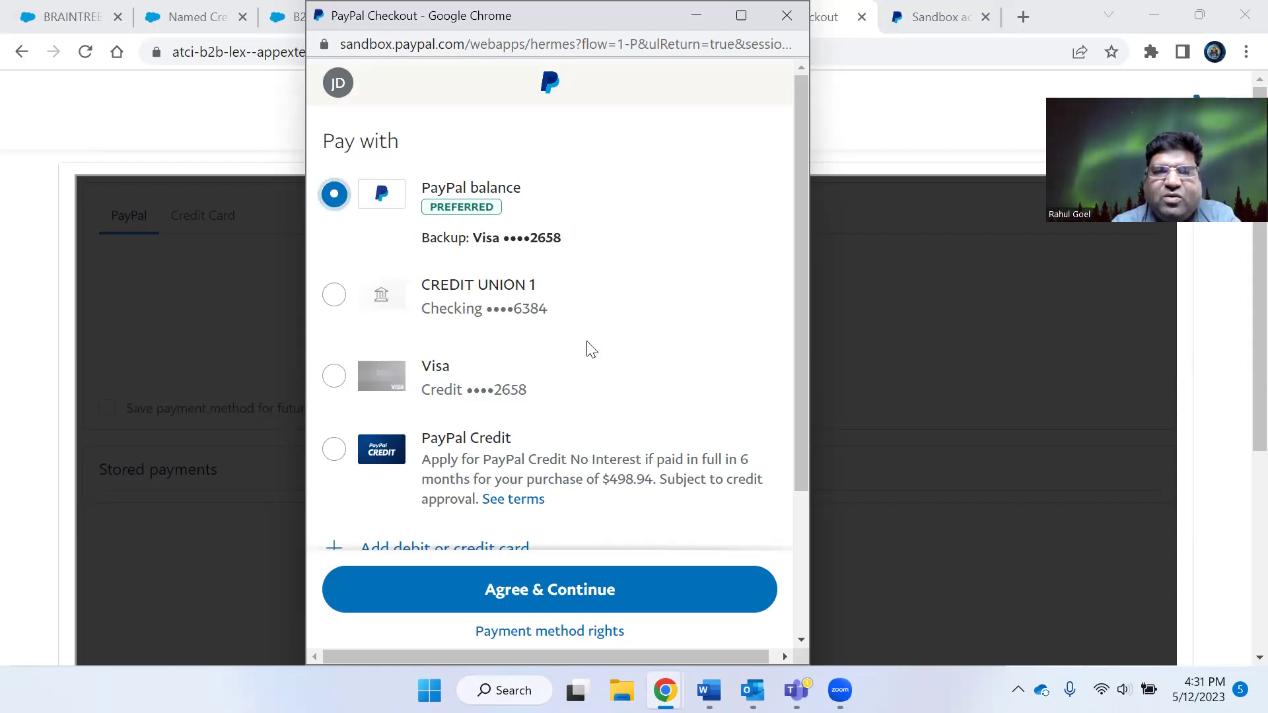
pyautogui.scroll(-1, 615, 449)
pyautogui.scroll(-1, 580, 545)
pyautogui.click(576, 547)
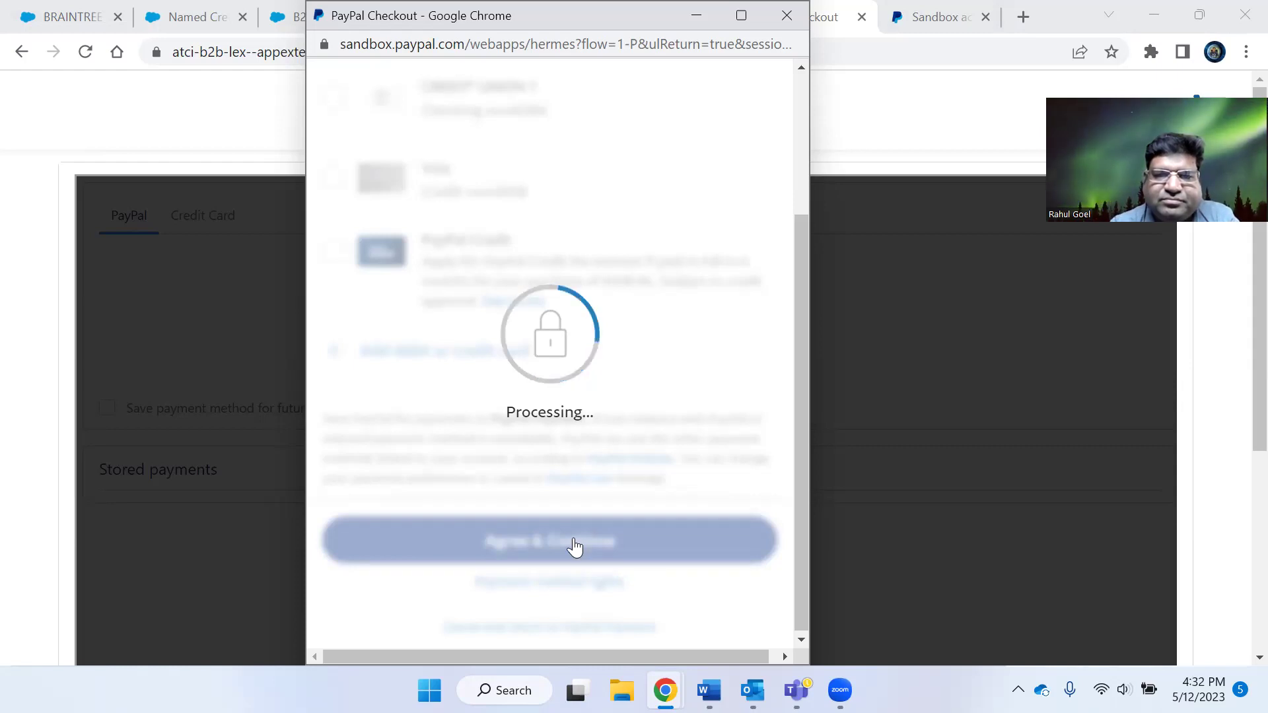
# Agree to the PayPal payment to place the order and highlight the order number on the confirmation page
pyautogui.click(576, 547)
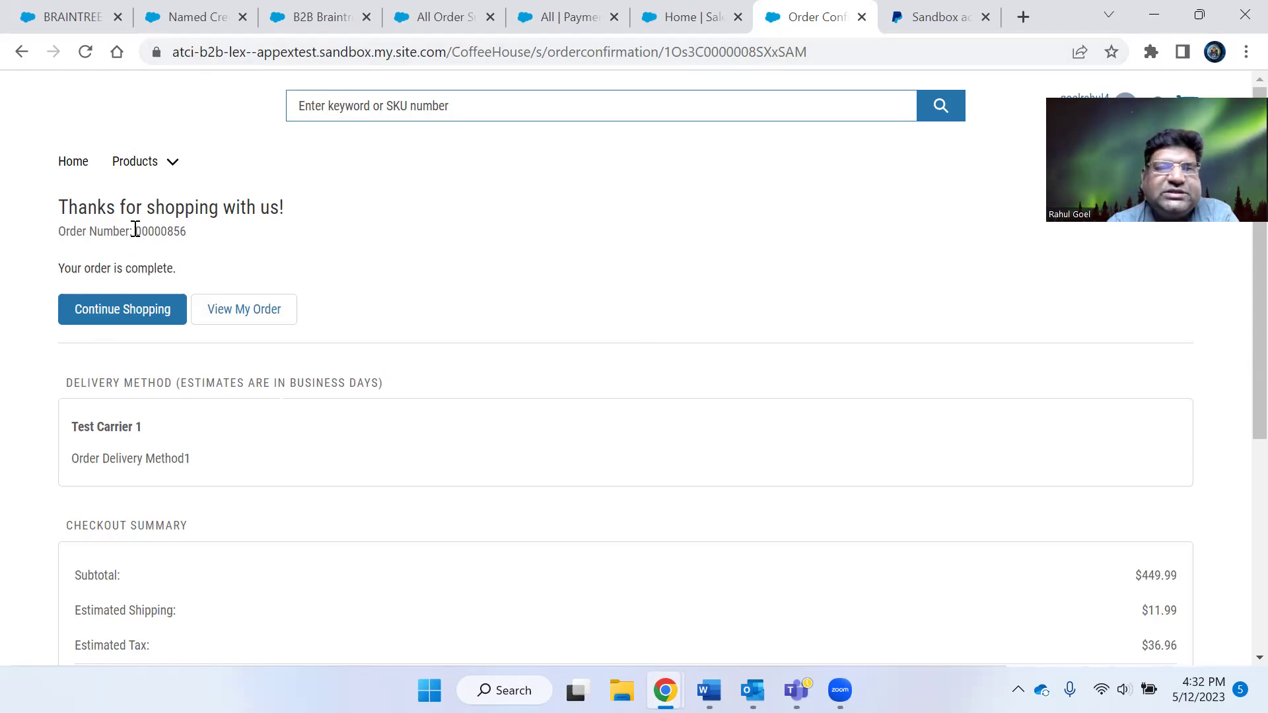
pyautogui.doubleClick(175, 230)
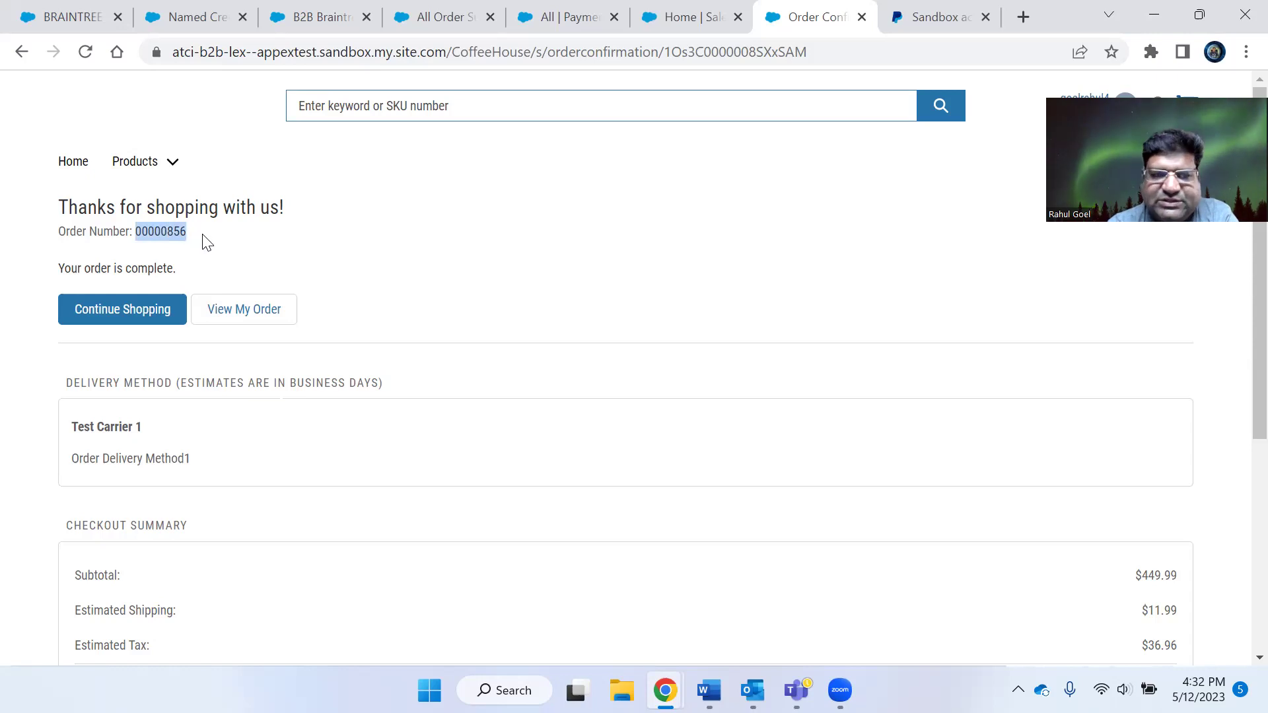
pyautogui.scroll(-5, 595, 255)
pyautogui.scroll(5, 727, 434)
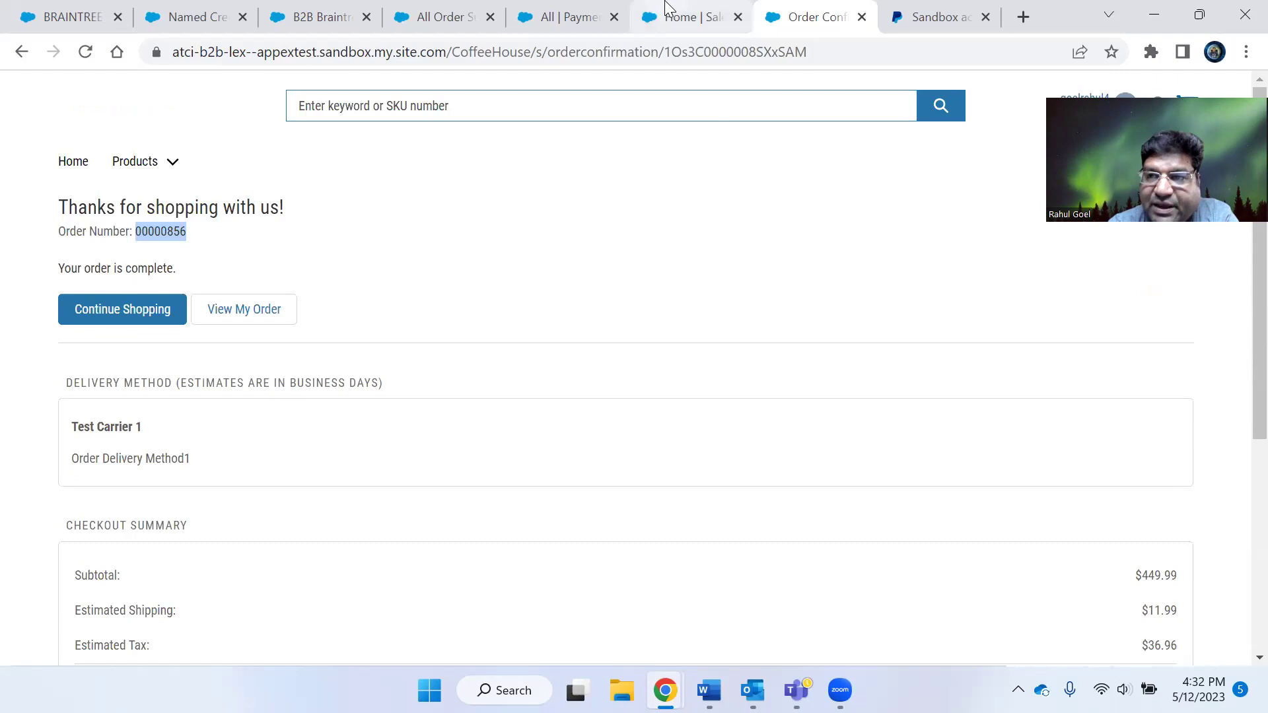
# Open the newly placed StarBucks order's record from the All Order Summaries list in Salesforce Commerce
pyautogui.click(419, 9)
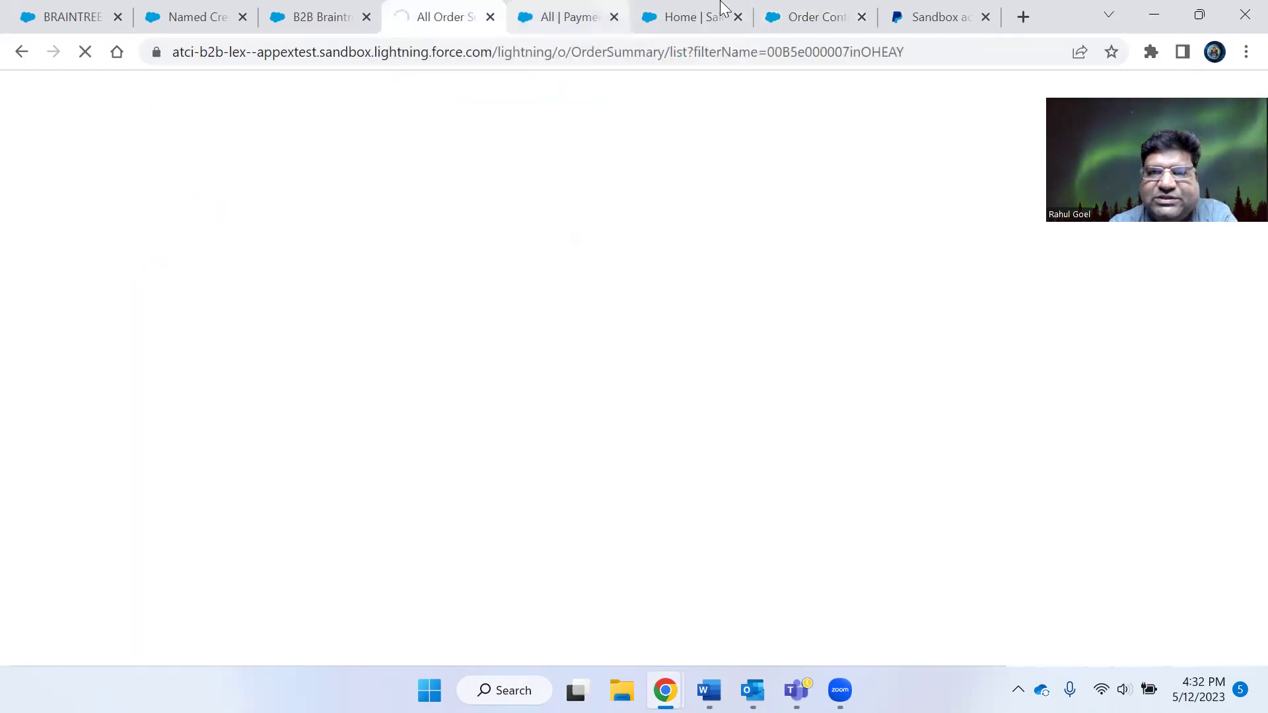
pyautogui.click(796, 12)
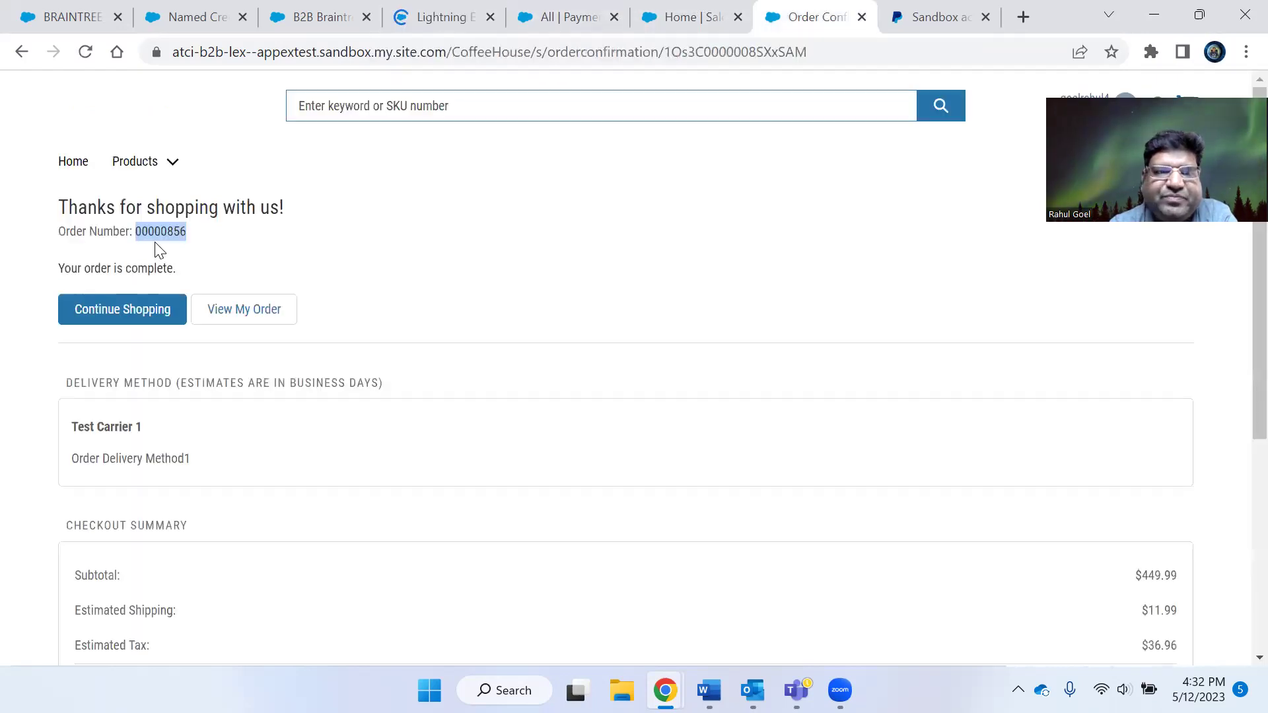
pyautogui.click(446, 9)
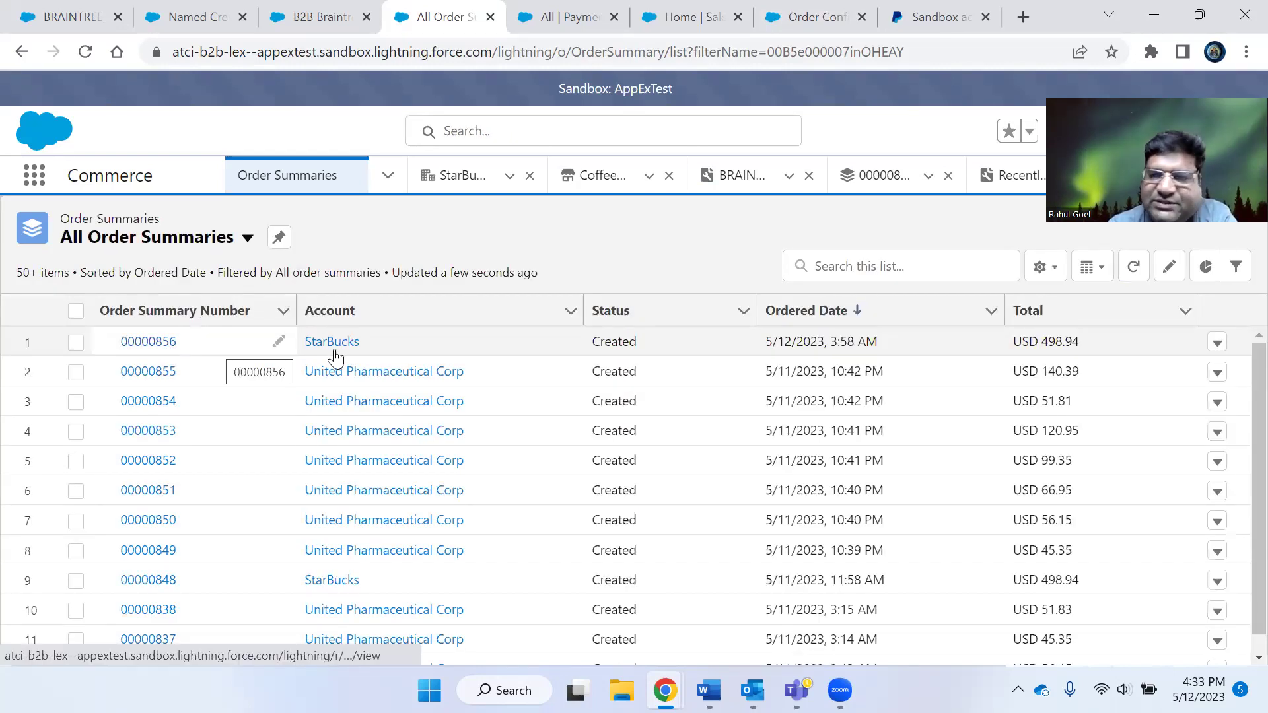
pyautogui.click(169, 345)
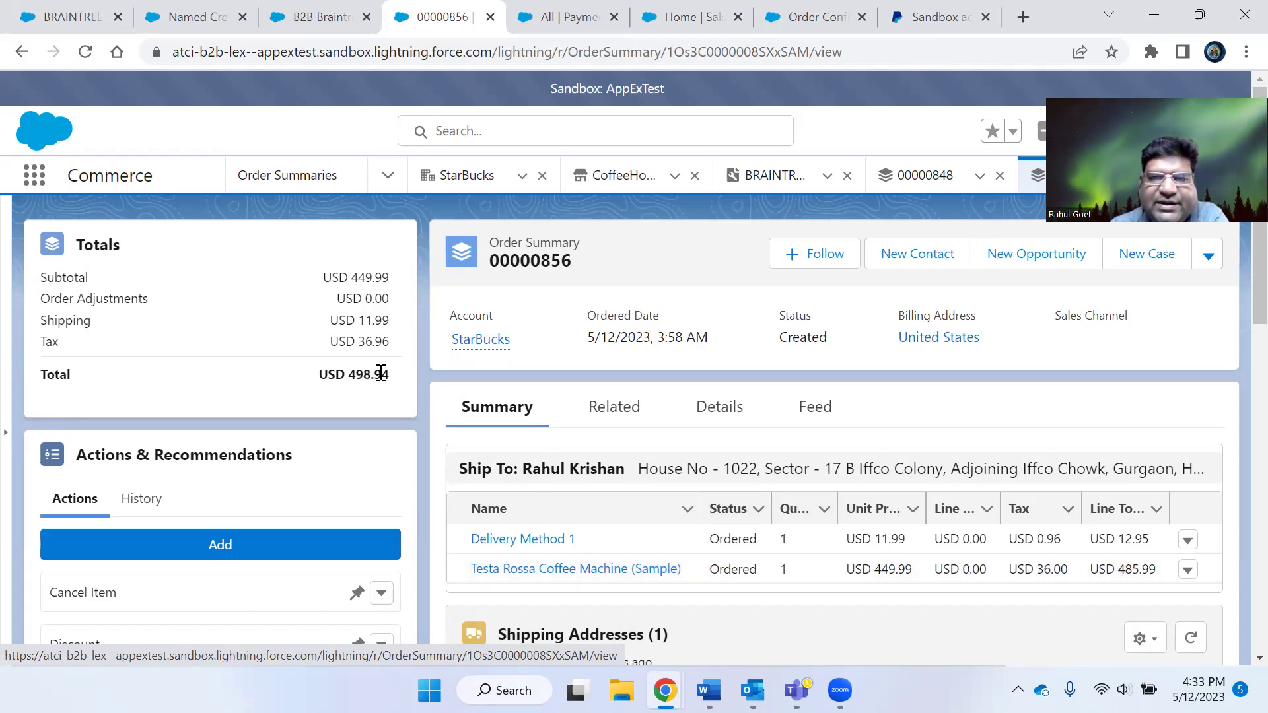
# Review the checkout summary on the storefront's order confirmation page, then view the order's details
pyautogui.click(819, 8)
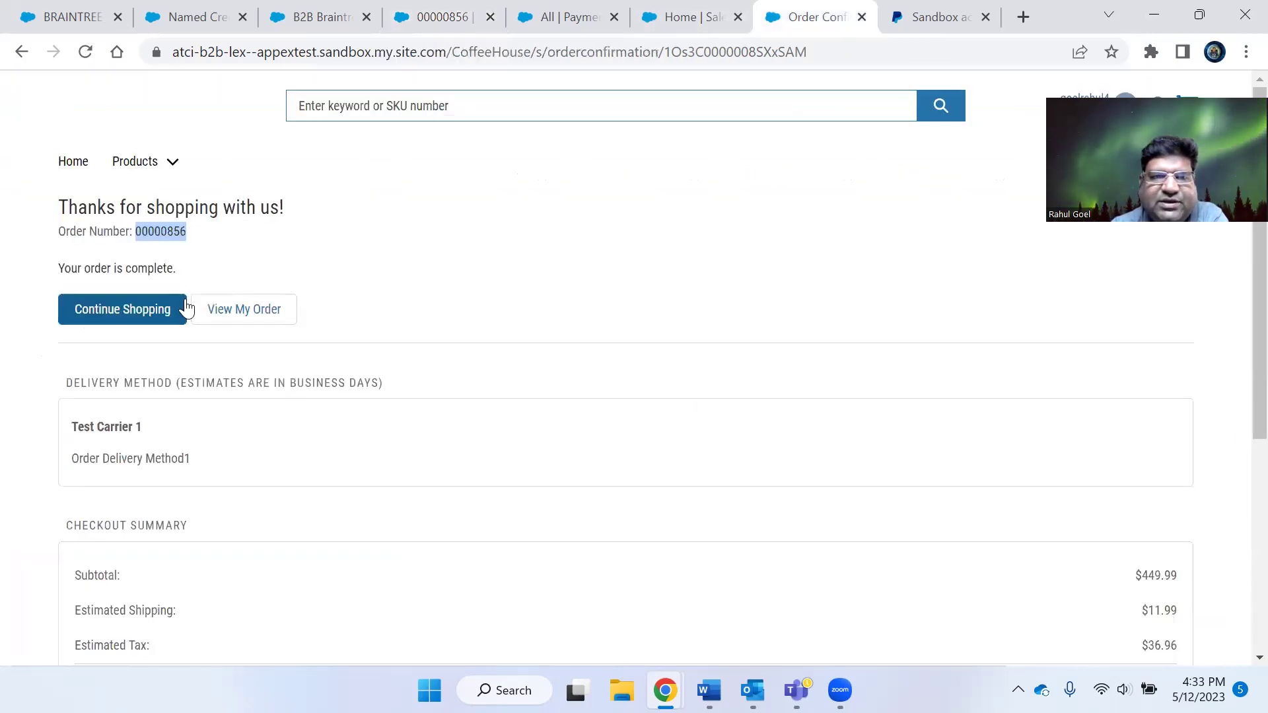
pyautogui.scroll(-1, 735, 437)
pyautogui.scroll(-4, 1146, 390)
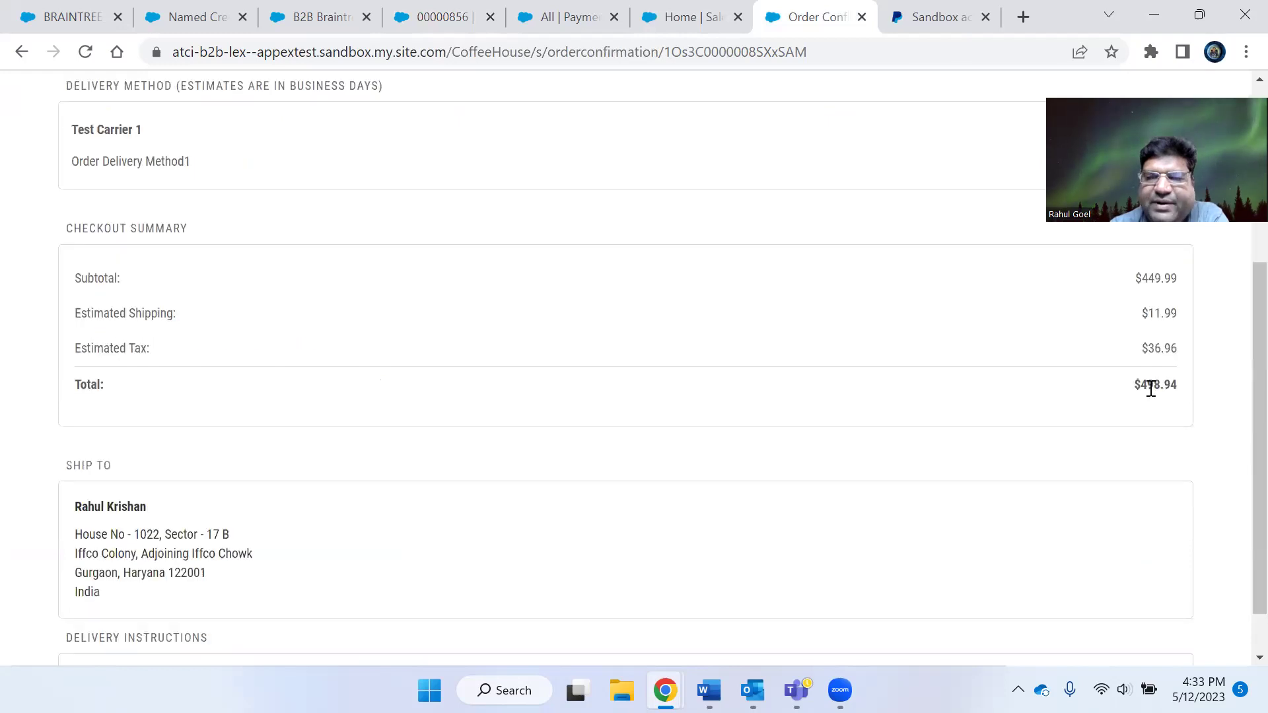
pyautogui.scroll(5, 267, 311)
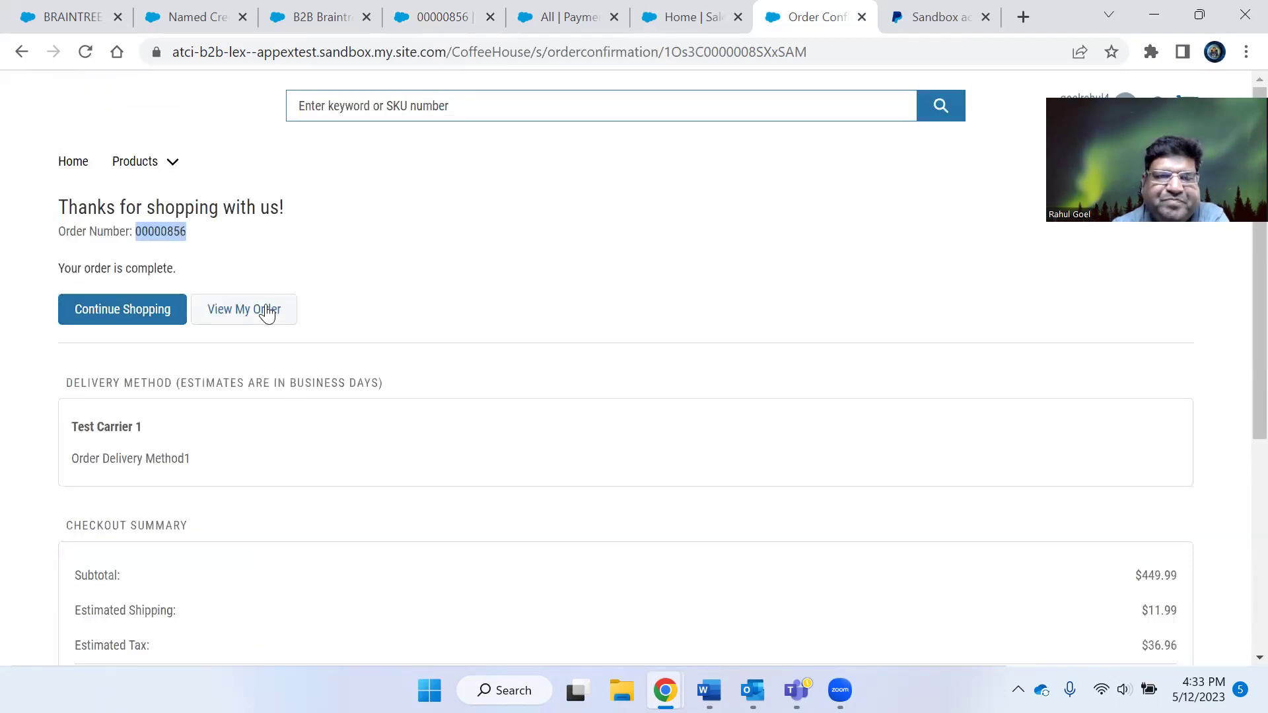
pyautogui.click(268, 310)
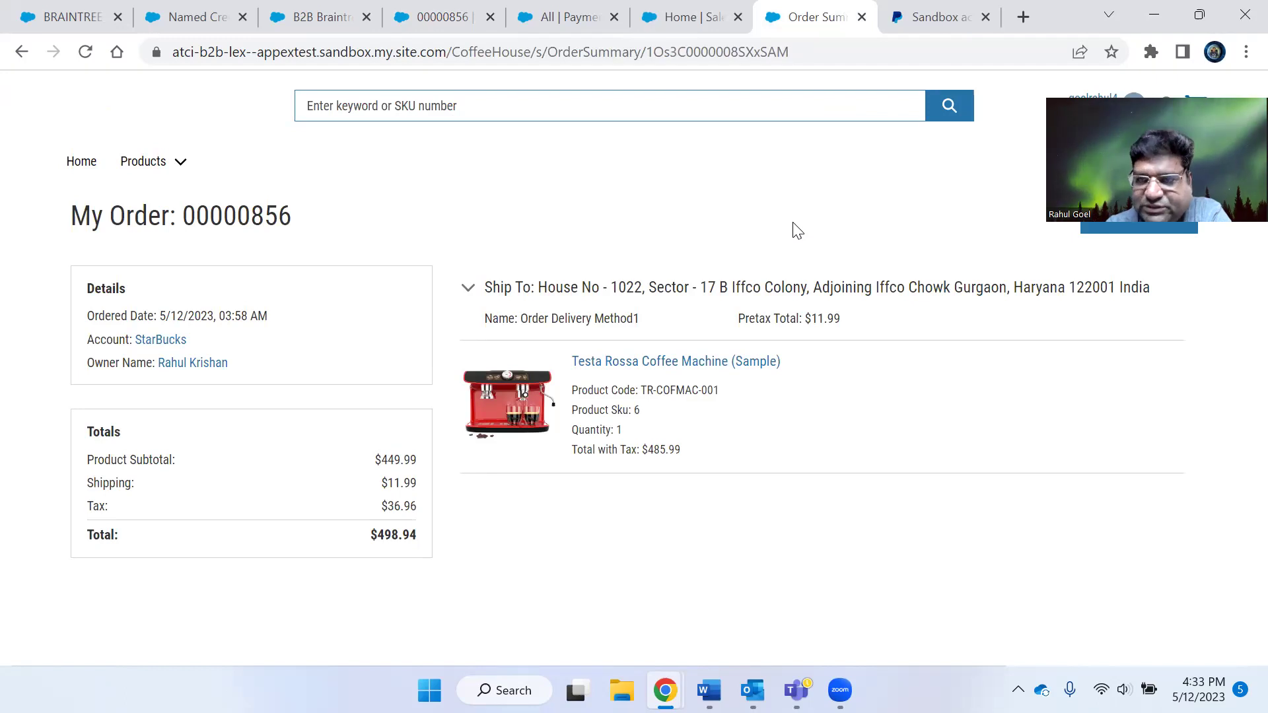
# Close the sandbox account details in the PayPal Developer Dashboard and return to the storefront order page
pyautogui.click(915, 9)
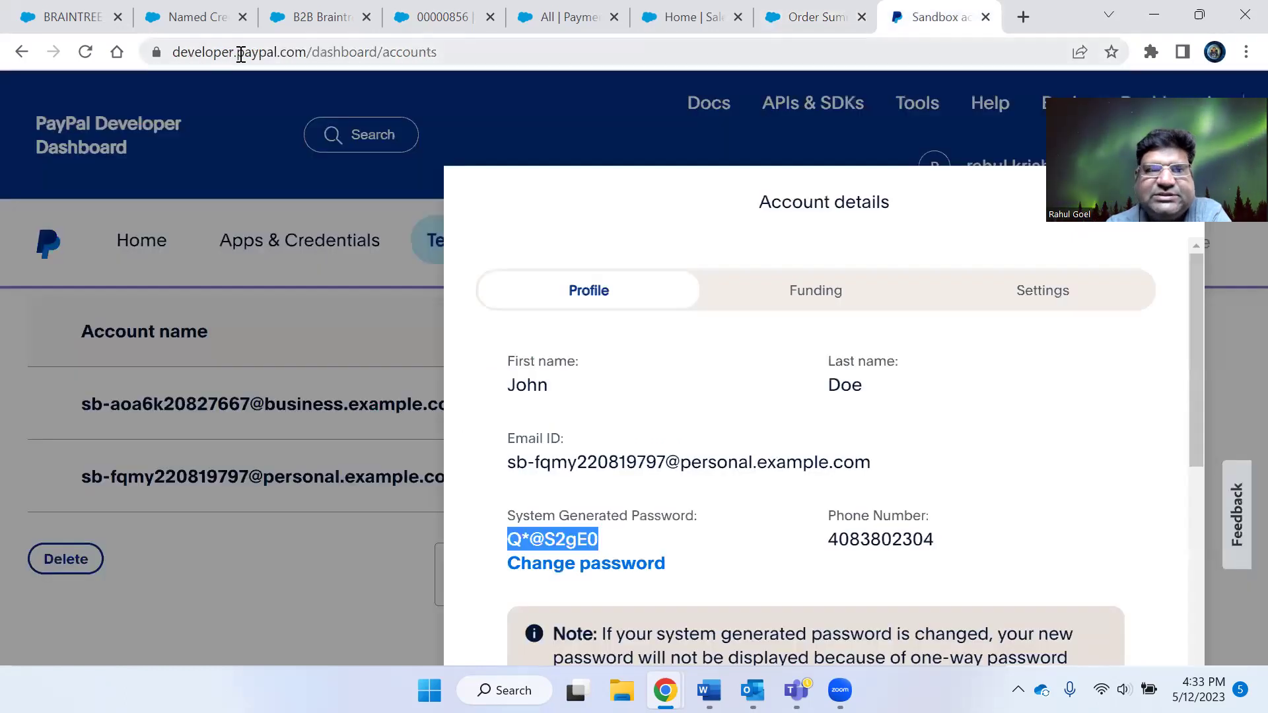
pyautogui.click(546, 127)
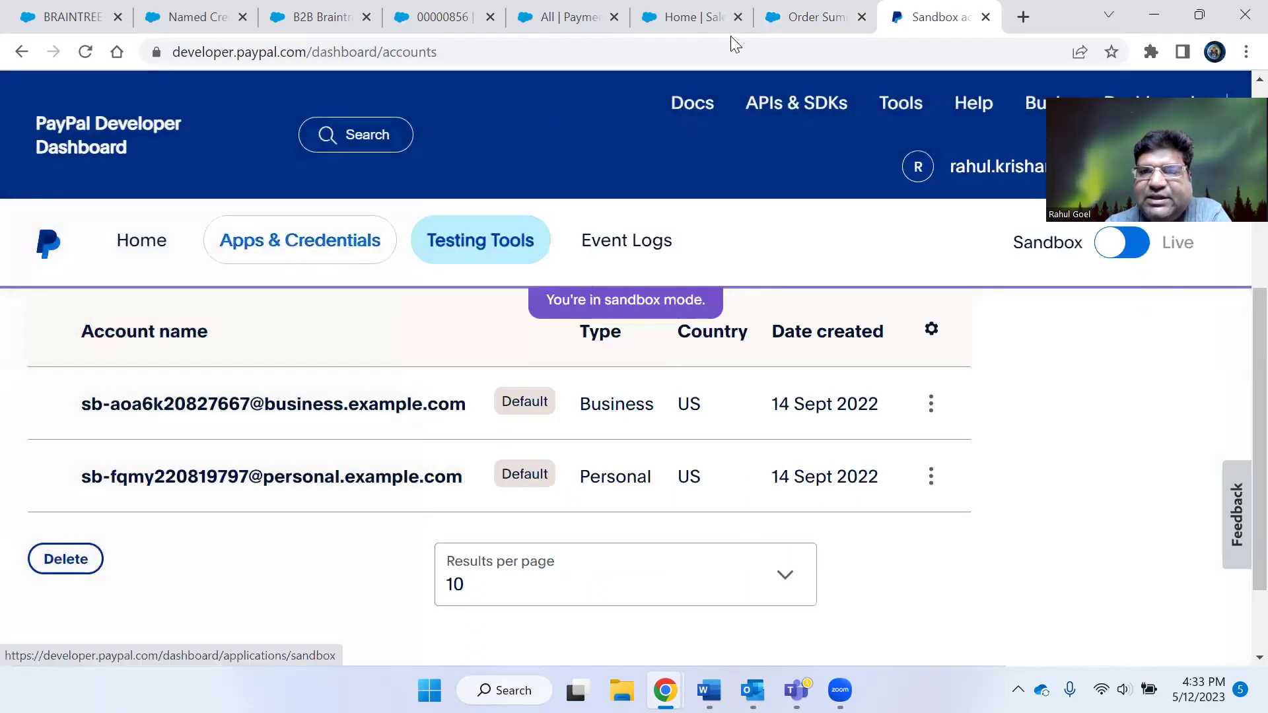
pyautogui.click(793, 9)
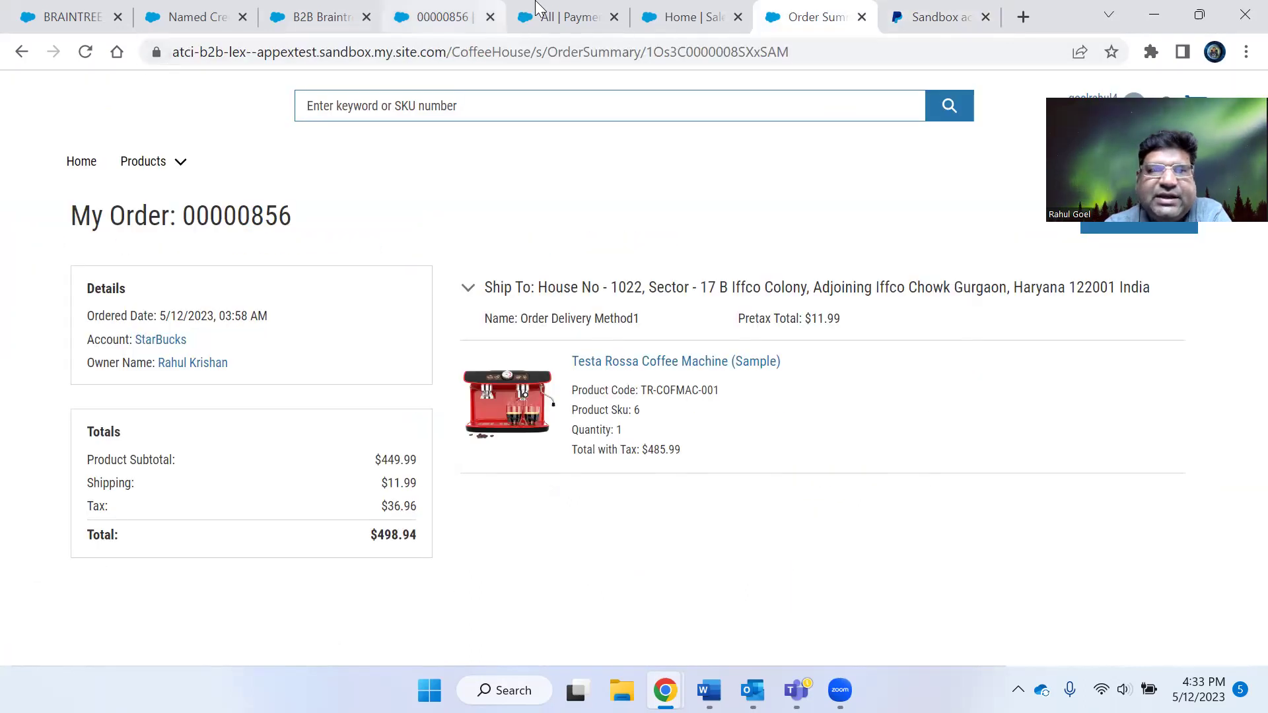
# Find Payment Gateway Logs in the Salesforce Commerce app and switch its list view to All
pyautogui.click(555, 17)
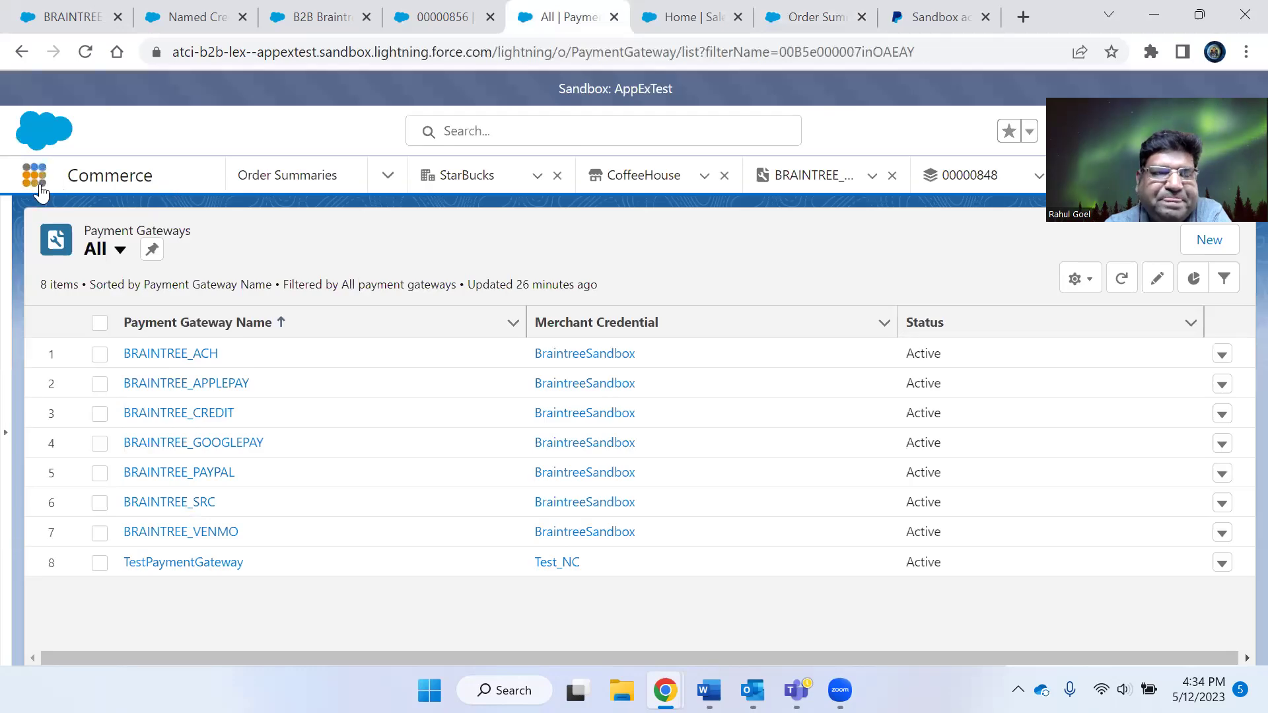
pyautogui.click(34, 176)
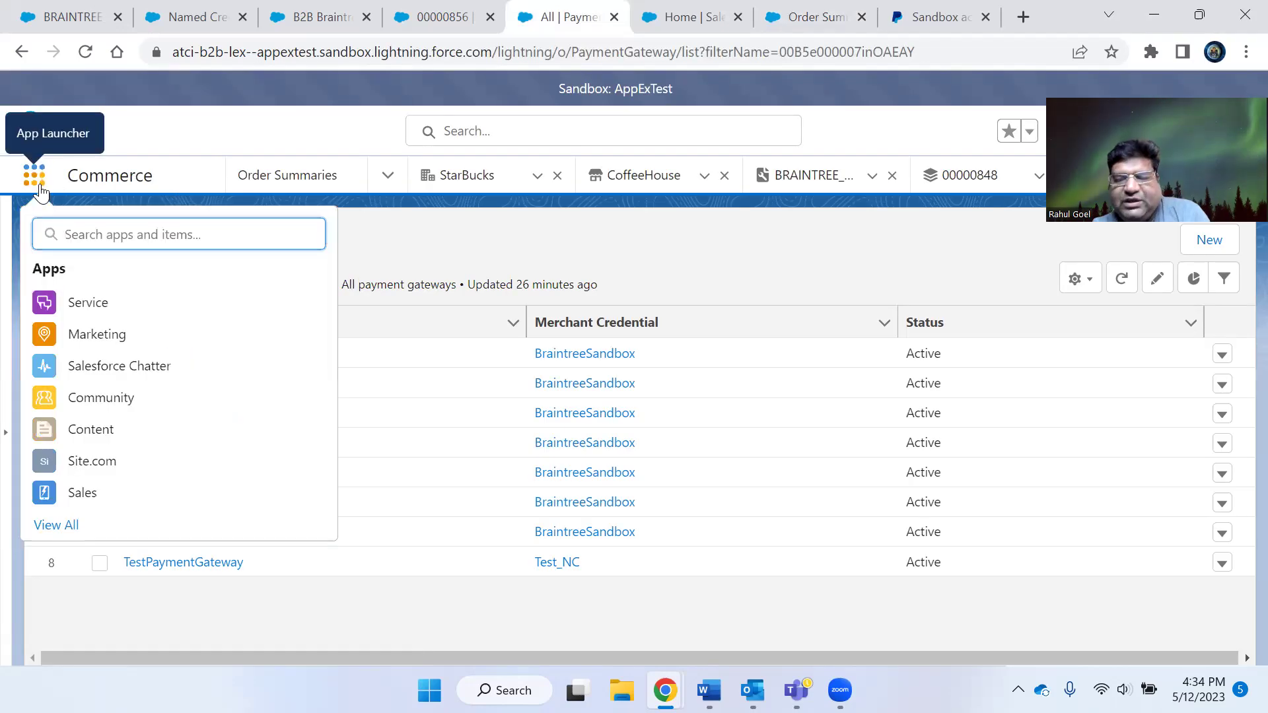
pyautogui.write('payment ga')
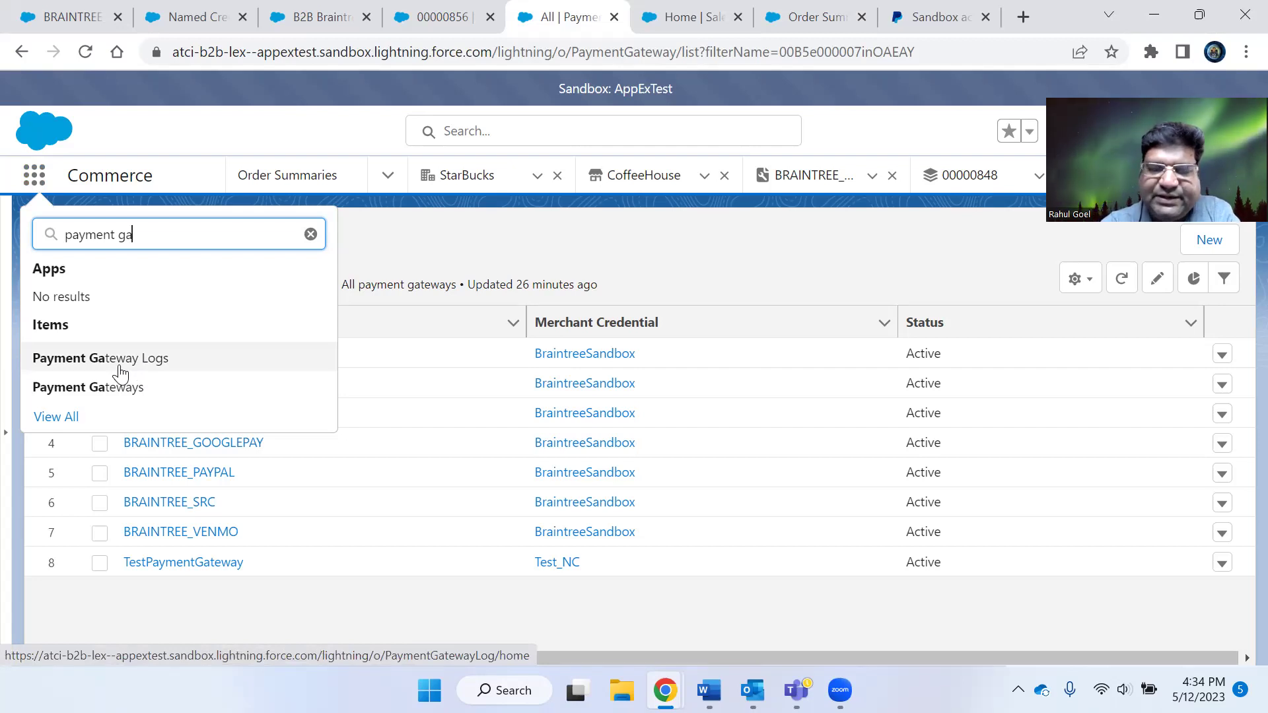
pyautogui.click(161, 366)
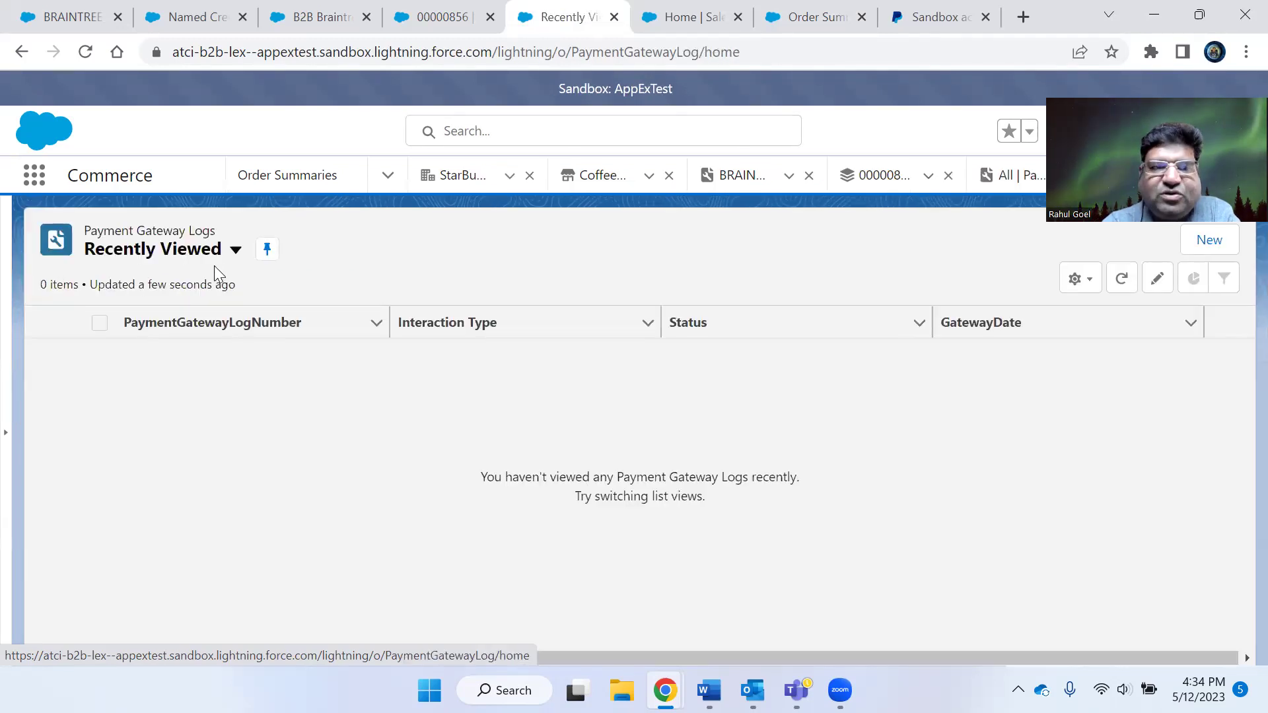
pyautogui.click(233, 255)
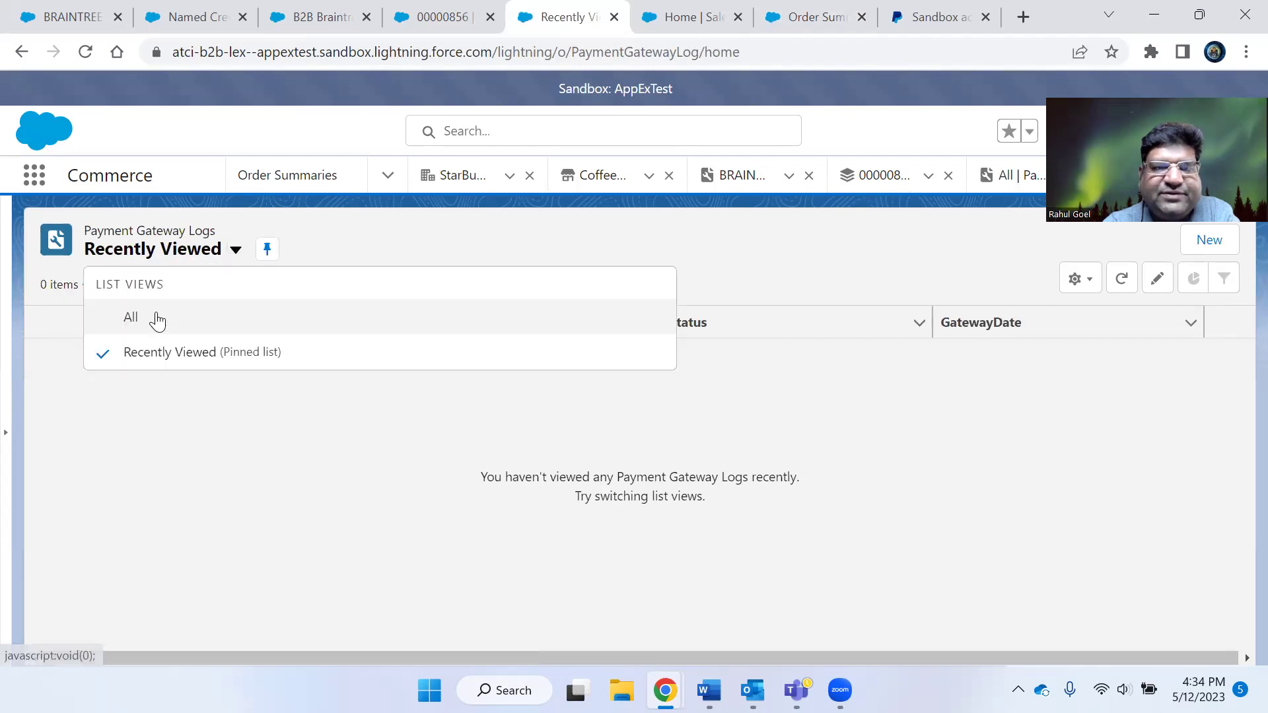
pyautogui.click(132, 317)
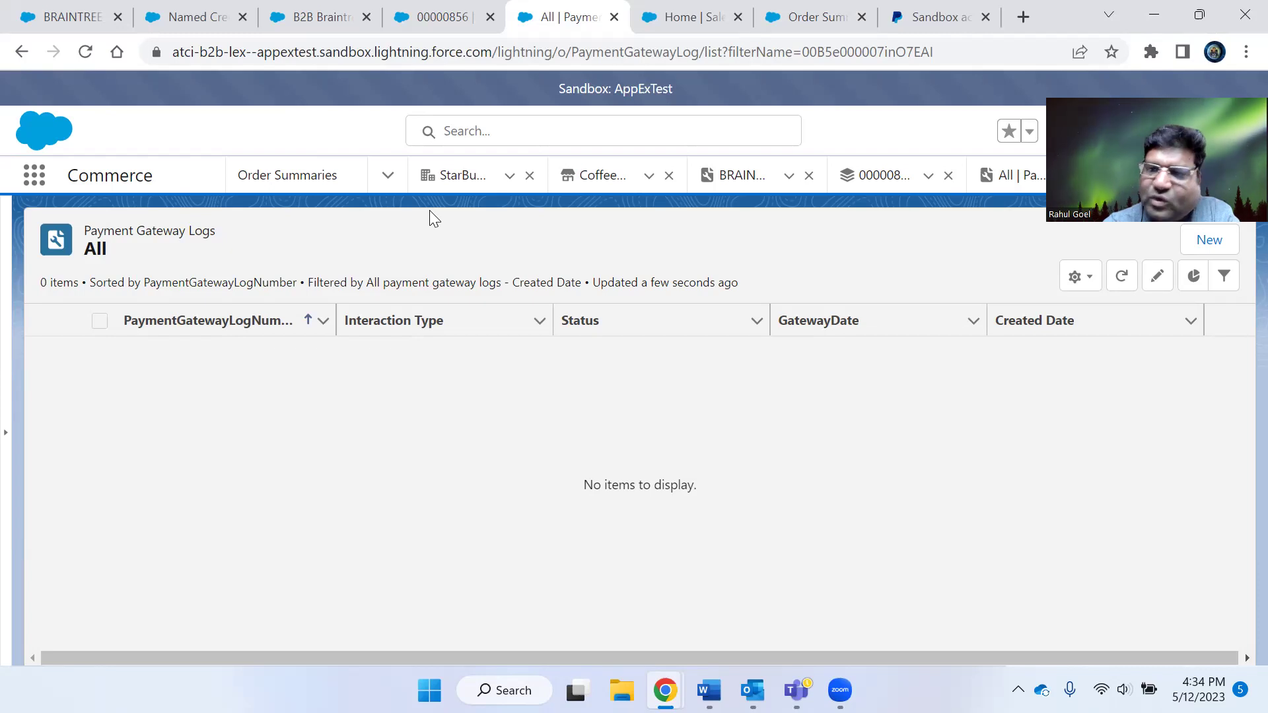
# Open the sandbox API calls log from the PayPal Developer Dashboard home and highlight the date of the latest call
pyautogui.click(929, 8)
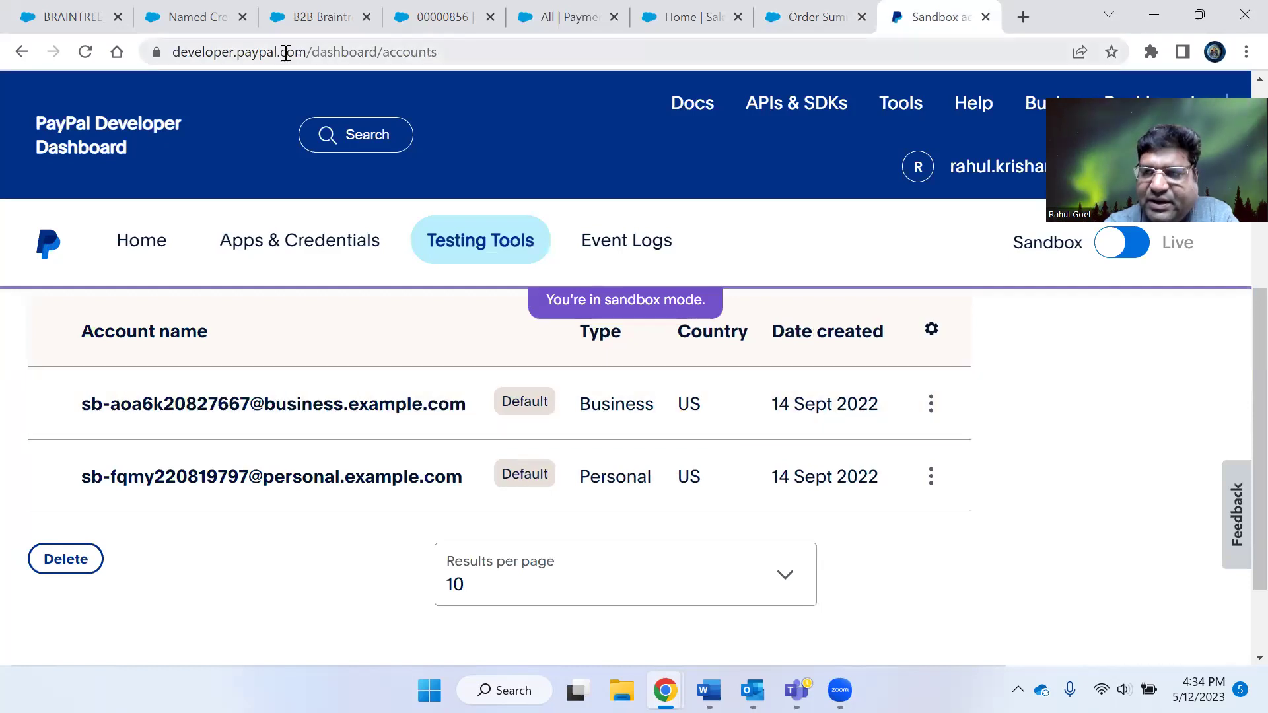
pyautogui.scroll(4, 552, 459)
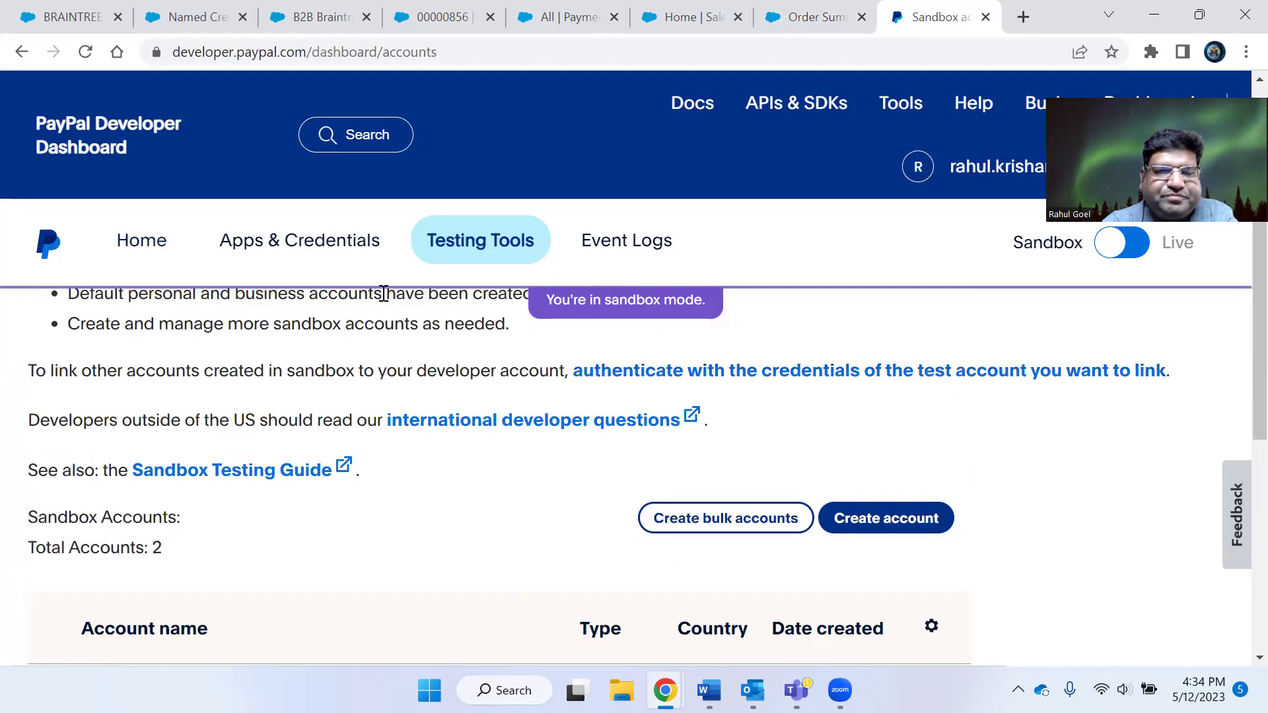
pyautogui.click(136, 245)
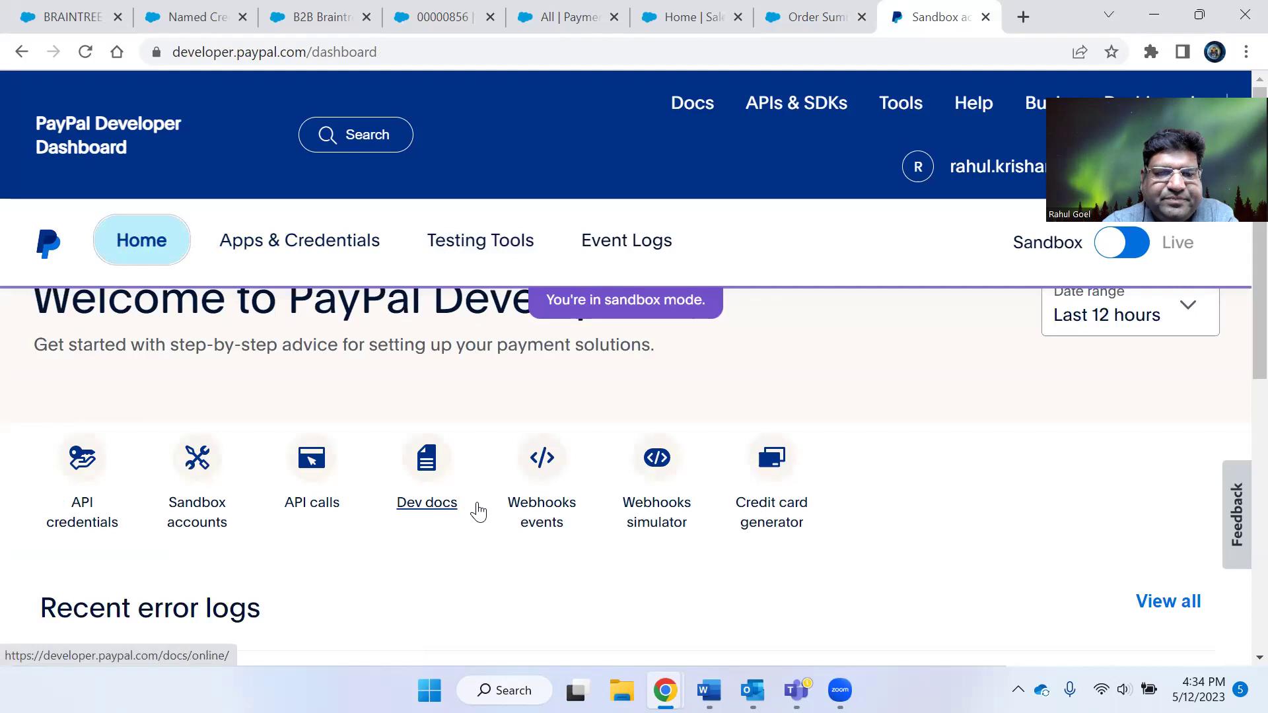
pyautogui.click(315, 461)
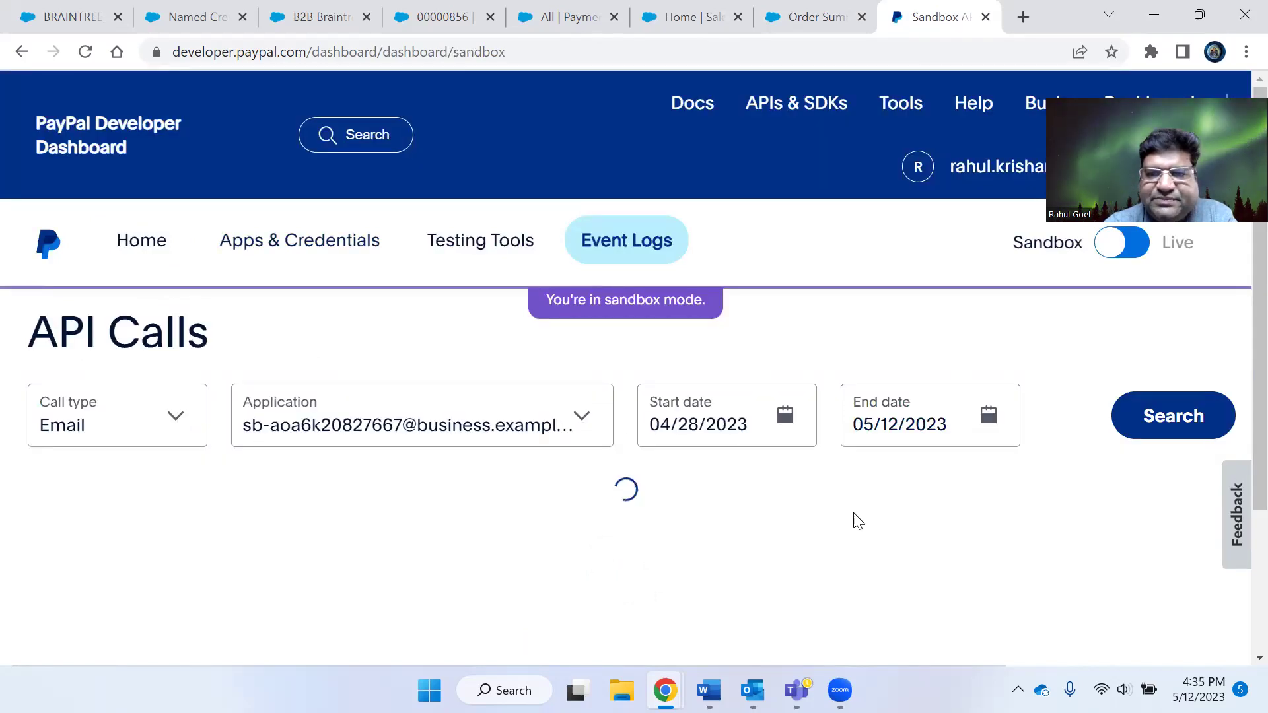
pyautogui.scroll(-2, 855, 518)
pyautogui.scroll(-2, 856, 521)
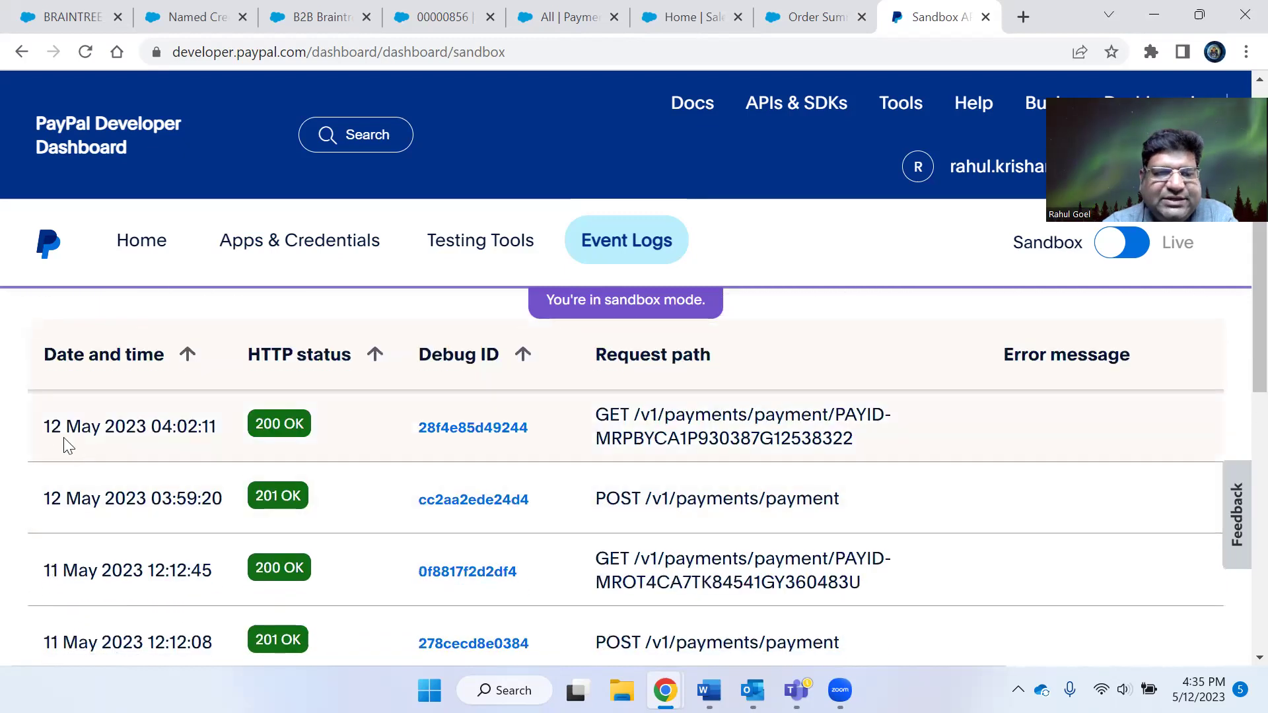
pyautogui.moveTo(44, 426); pyautogui.dragTo(90, 425)
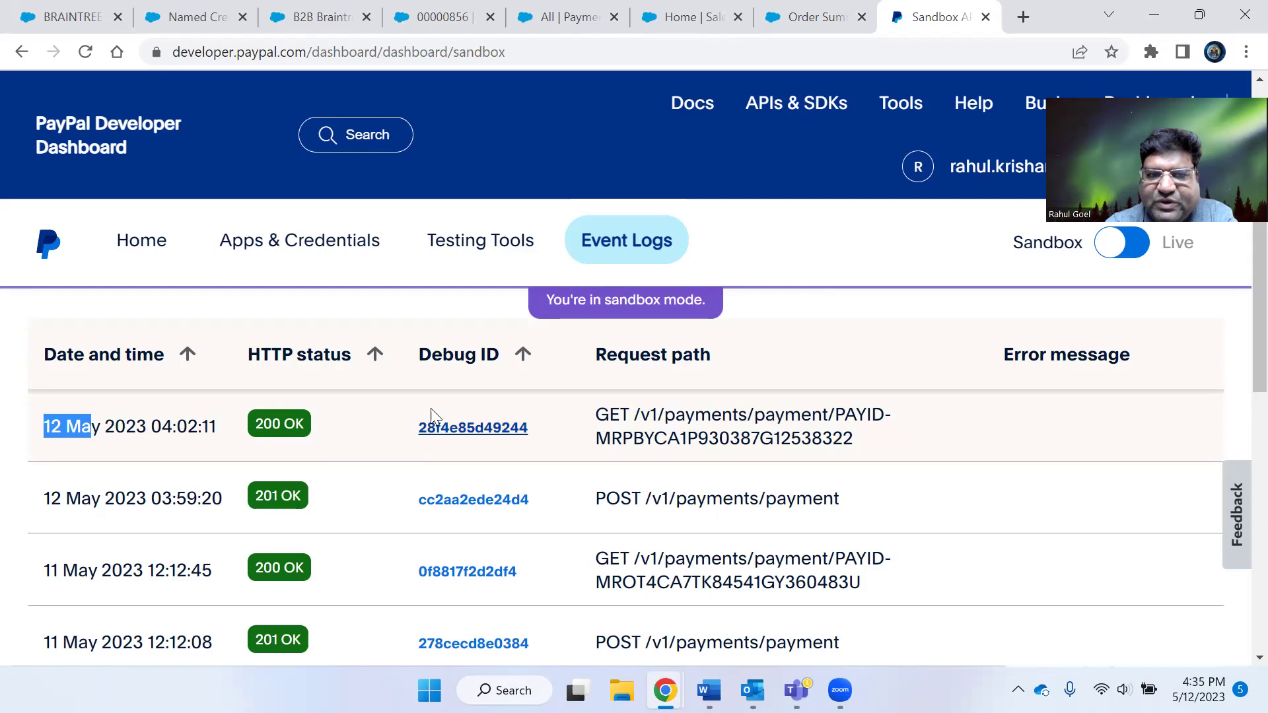
# Open the latest payment API call's details and examine the links and payer information in its response
pyautogui.click(487, 437)
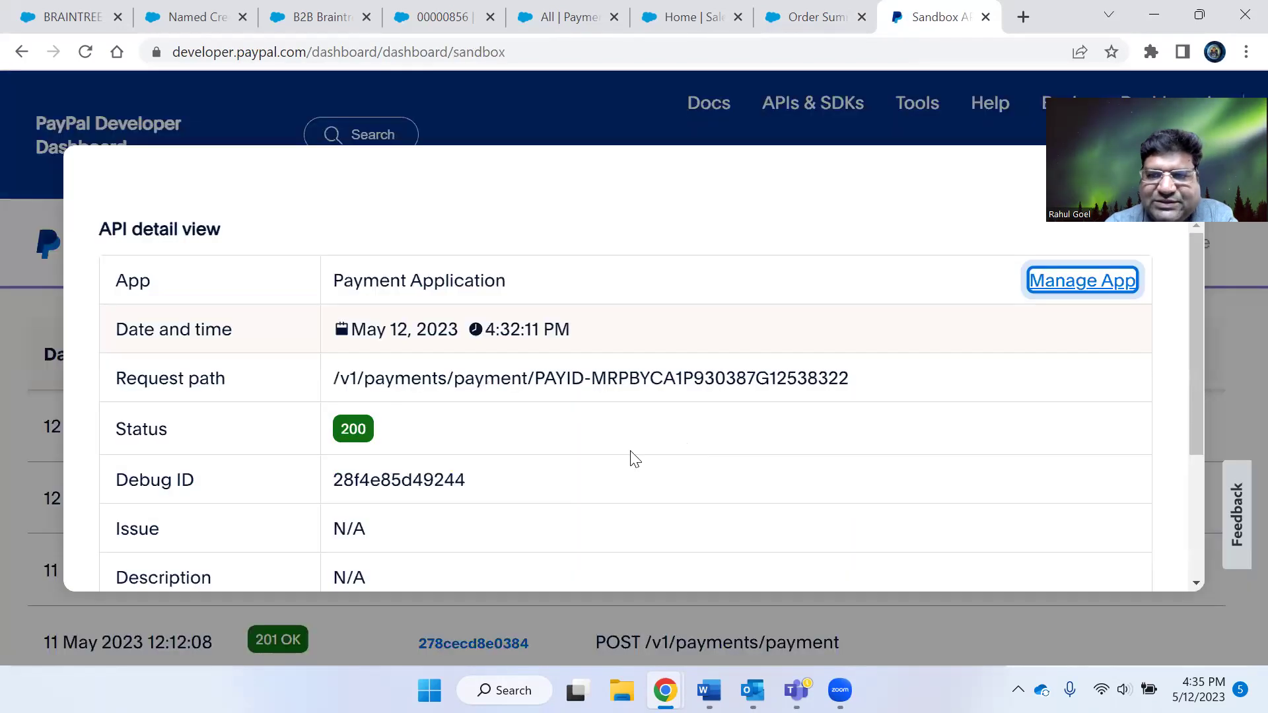
pyautogui.scroll(-3, 631, 457)
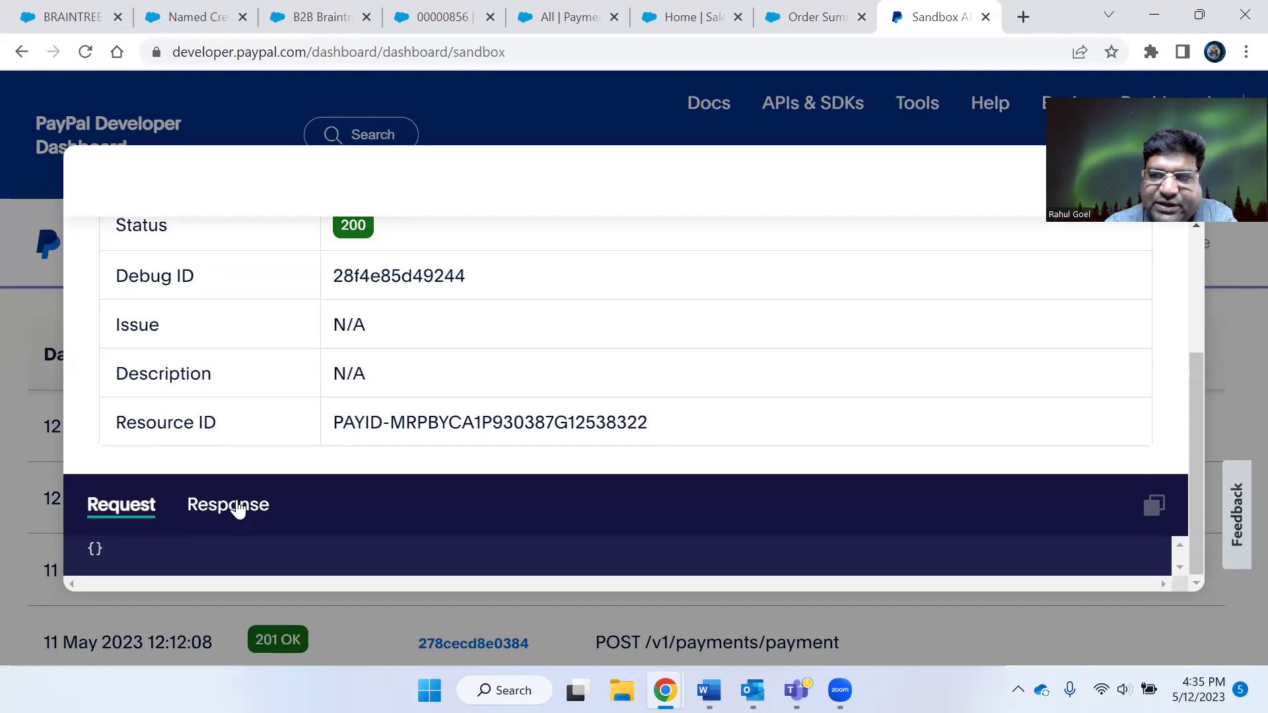
pyautogui.click(239, 506)
pyautogui.scroll(-5, 576, 472)
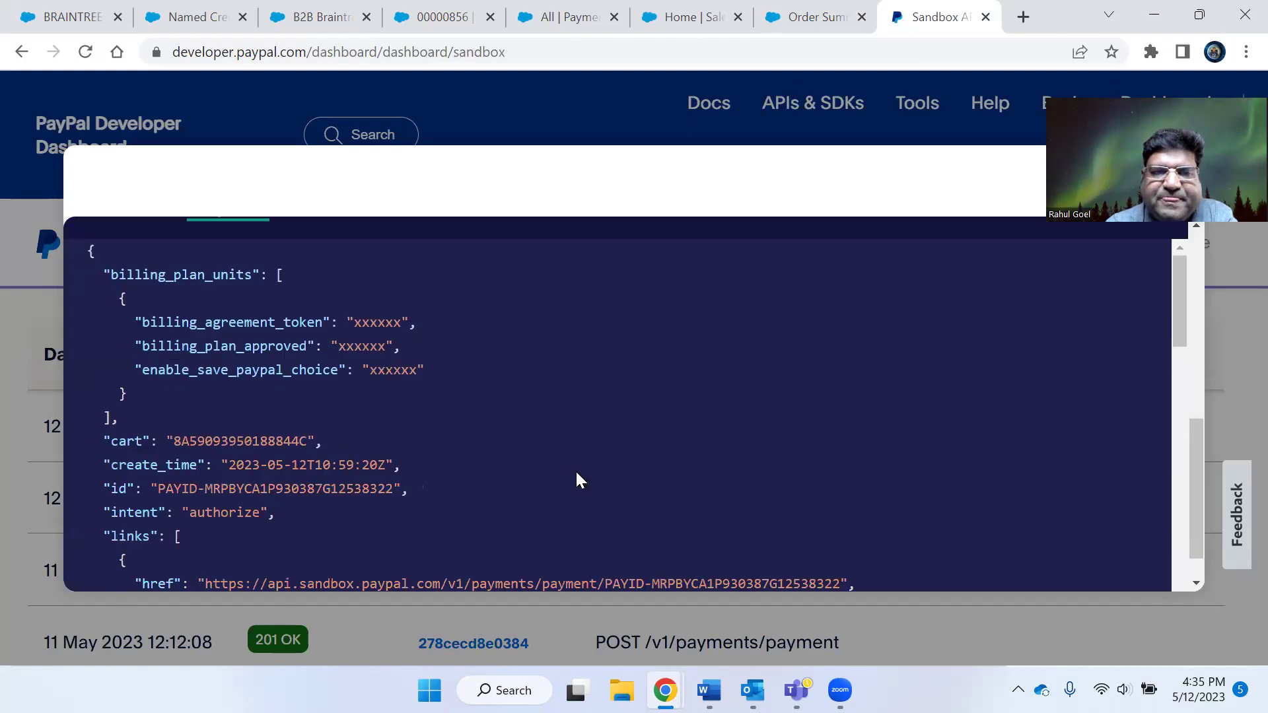
pyautogui.scroll(-3, 576, 472)
pyautogui.scroll(-2, 598, 456)
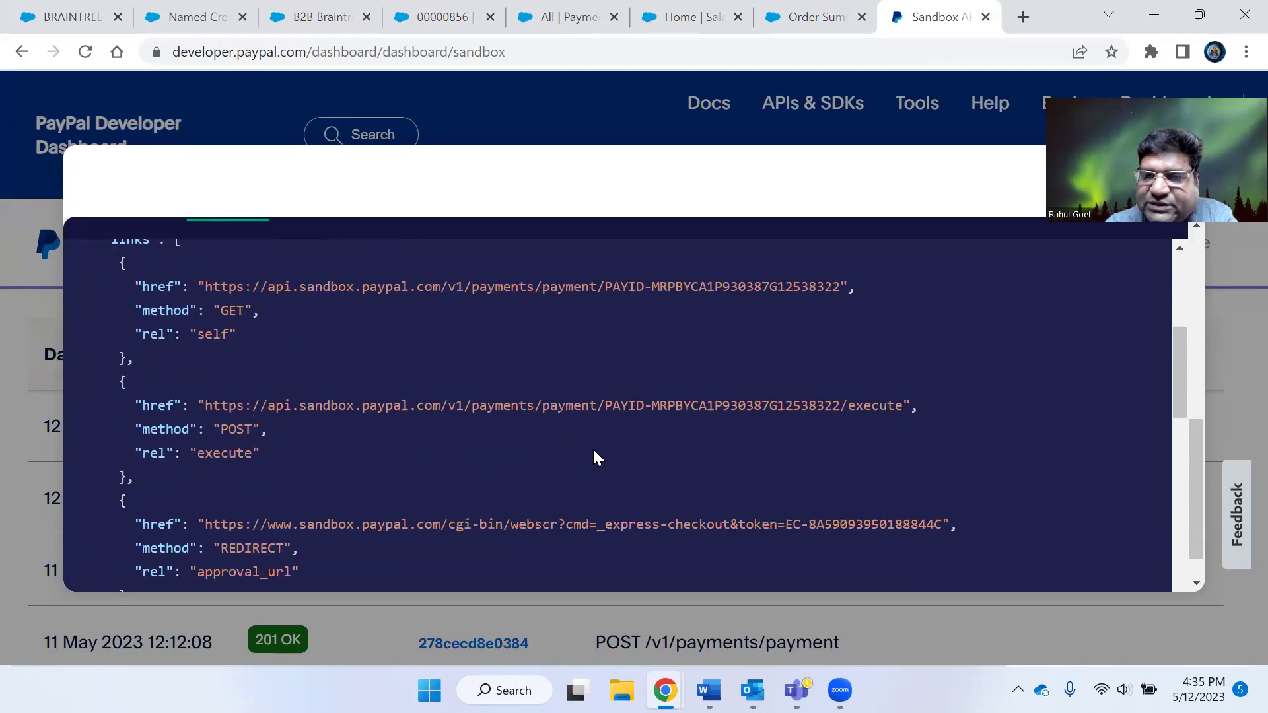
pyautogui.scroll(-6, 595, 455)
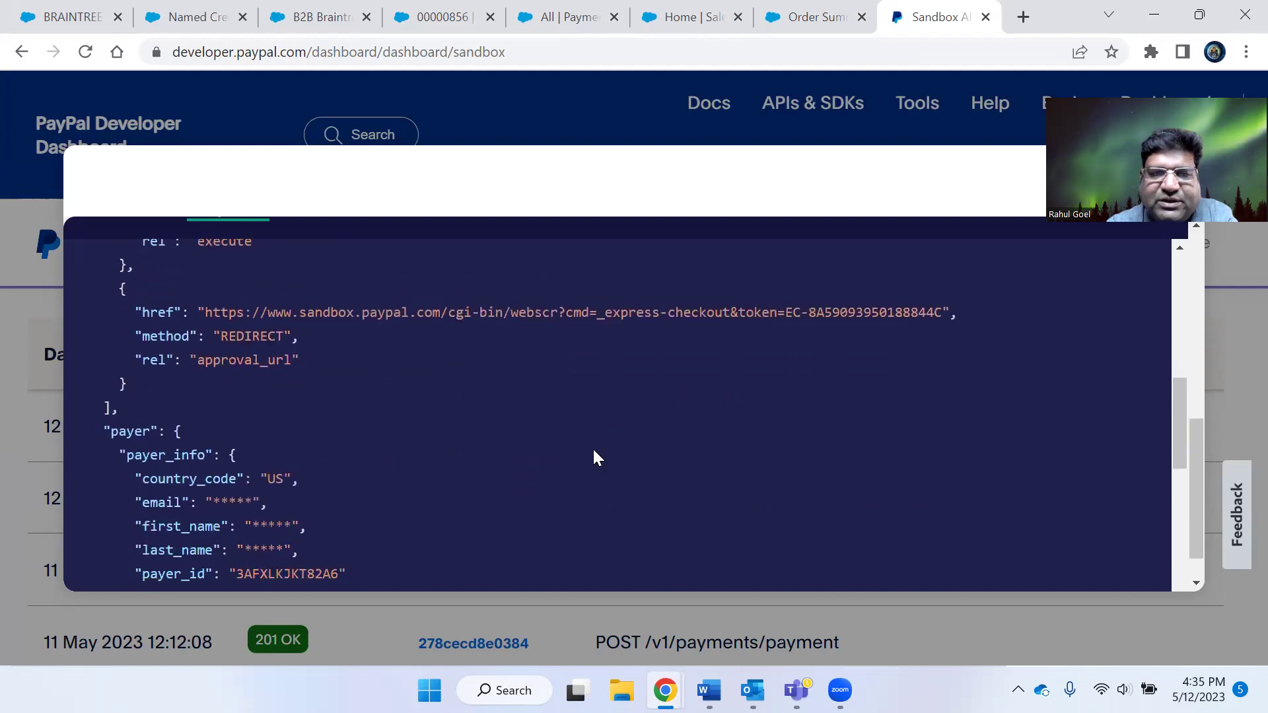
pyautogui.scroll(-1, 594, 456)
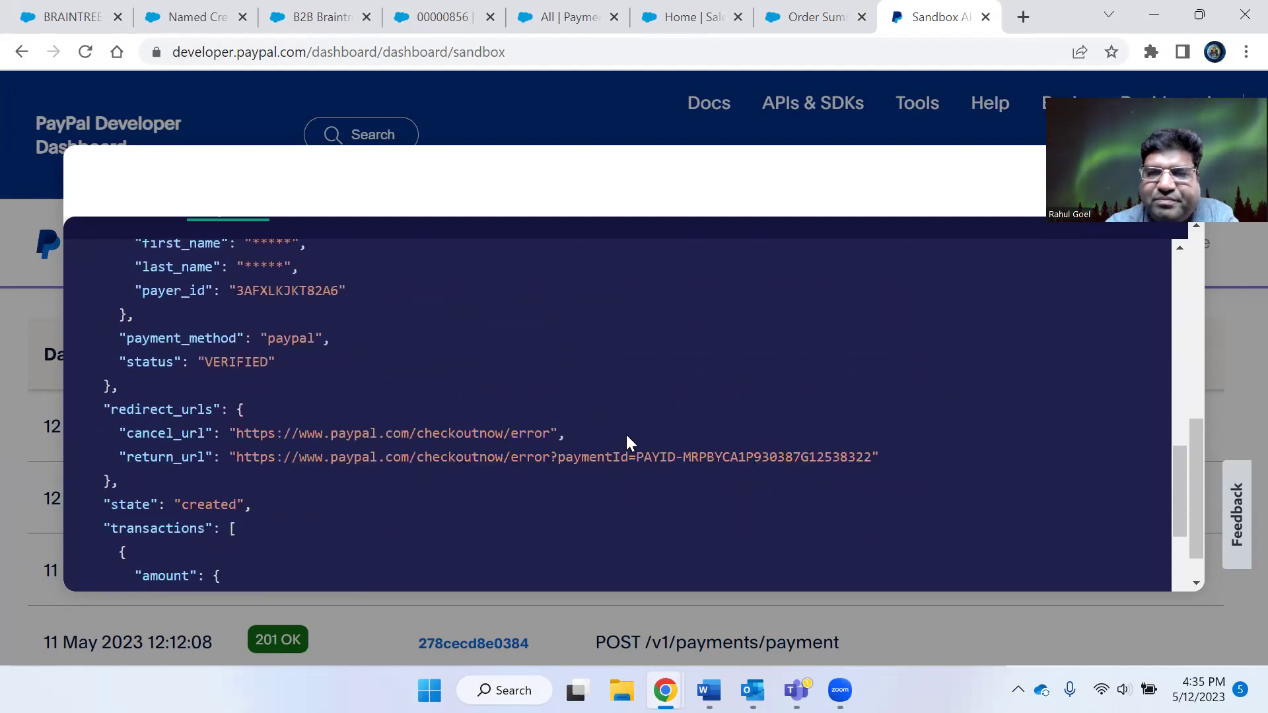
# Highlight the transaction total in the API response, compare it with the storefront order's total, and review the payee data
pyautogui.scroll(-3, 624, 436)
pyautogui.moveTo(228, 425); pyautogui.dragTo(278, 425)
pyautogui.click(819, 15)
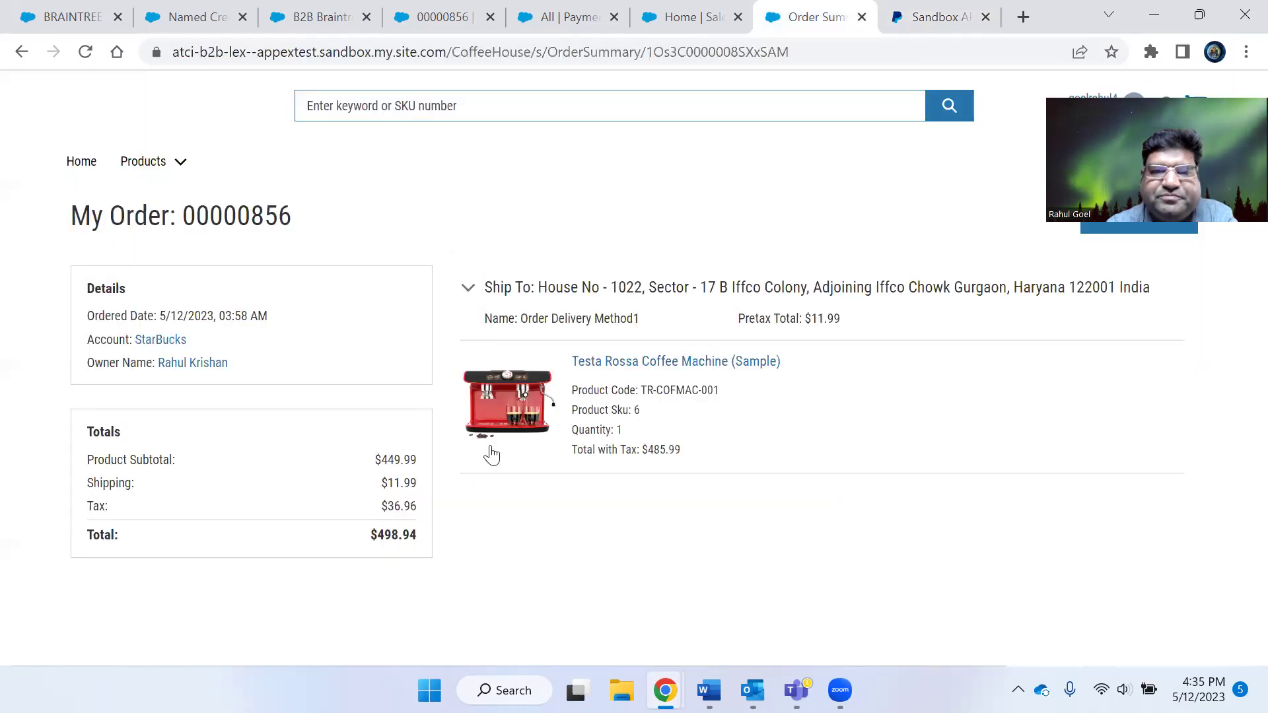
pyautogui.click(889, 15)
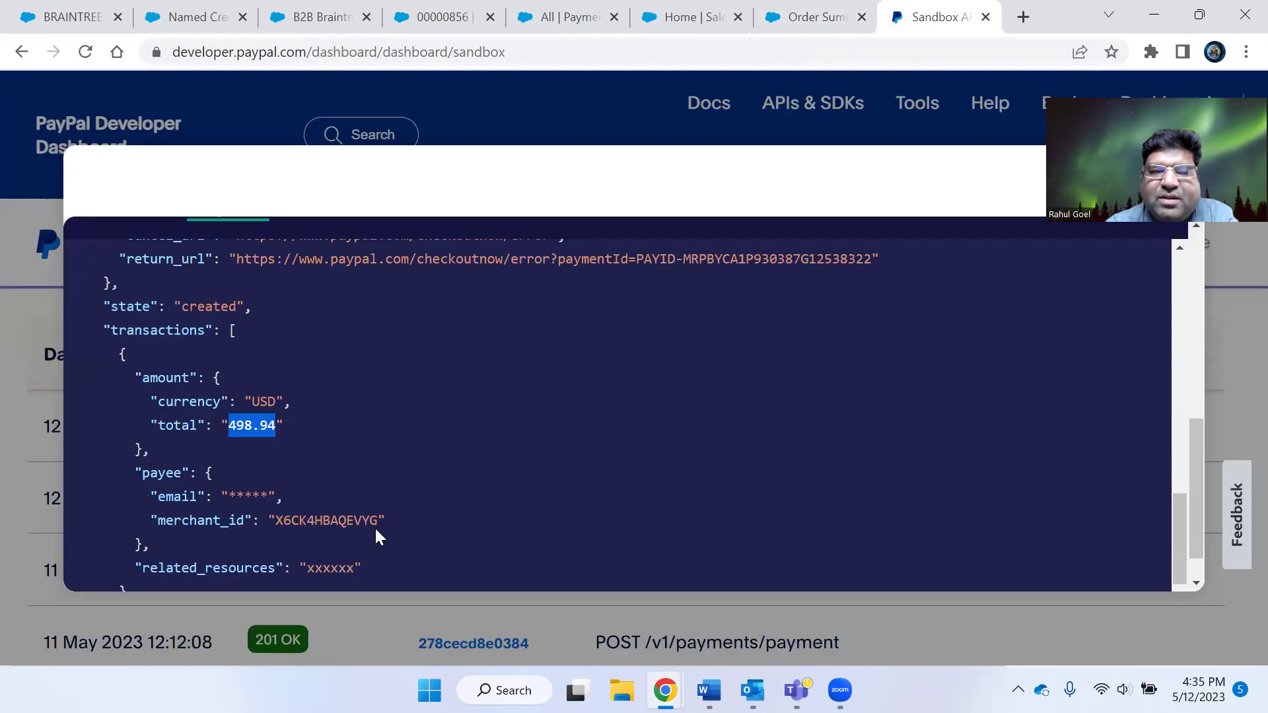
pyautogui.scroll(-1, 477, 434)
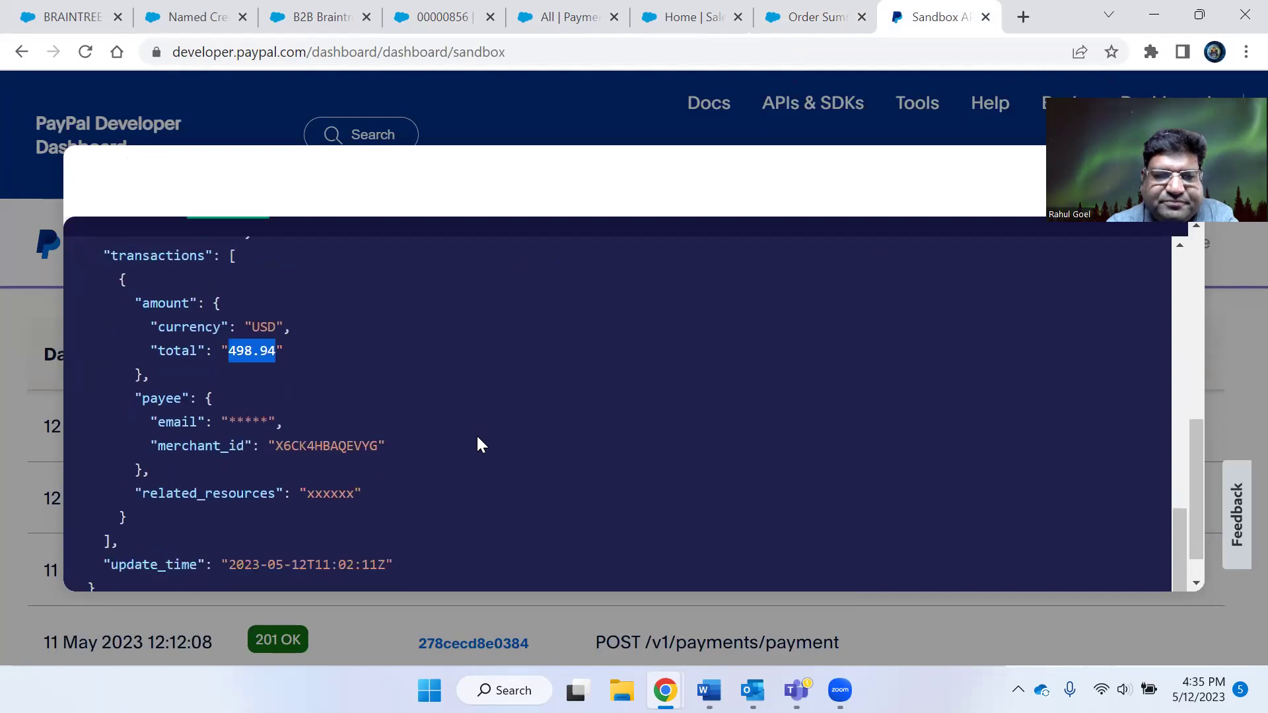
# Highlight the date portion of the update_time value at the end of the API response
pyautogui.scroll(-1, 477, 434)
pyautogui.moveTo(306, 525); pyautogui.dragTo(228, 525)
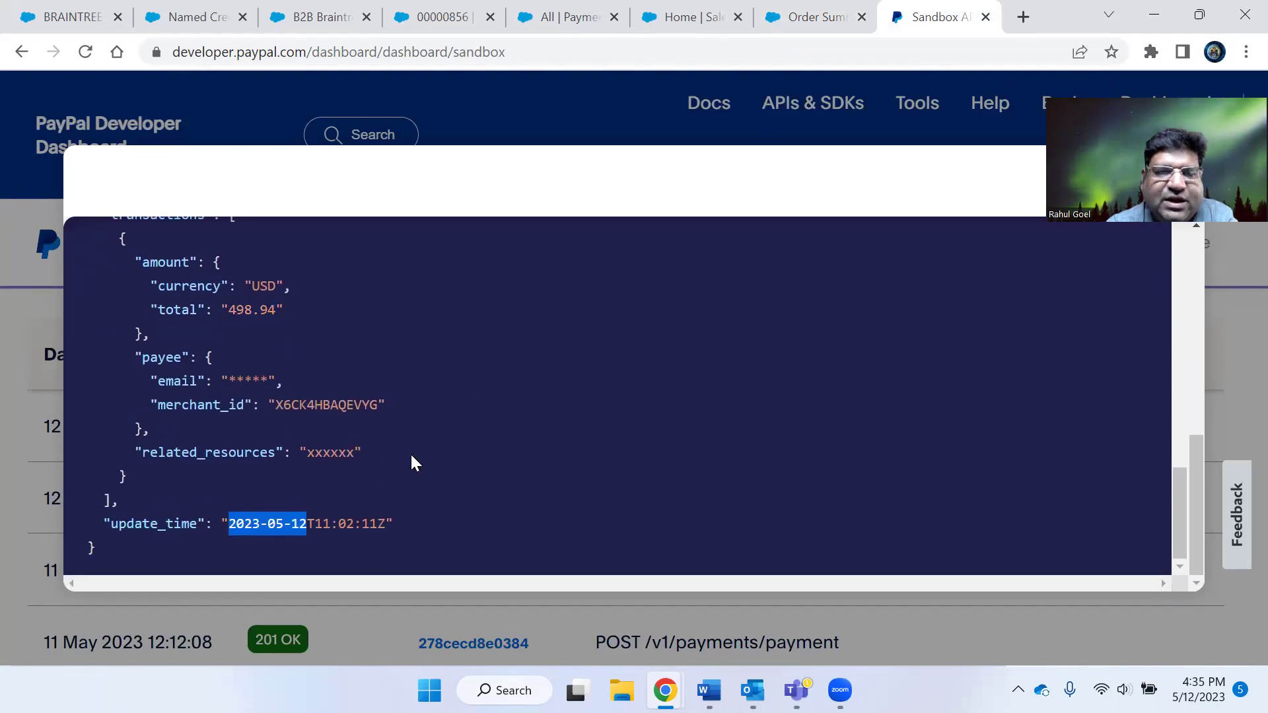
pyautogui.scroll(2, 260, 403)
pyautogui.scroll(-2, 328, 458)
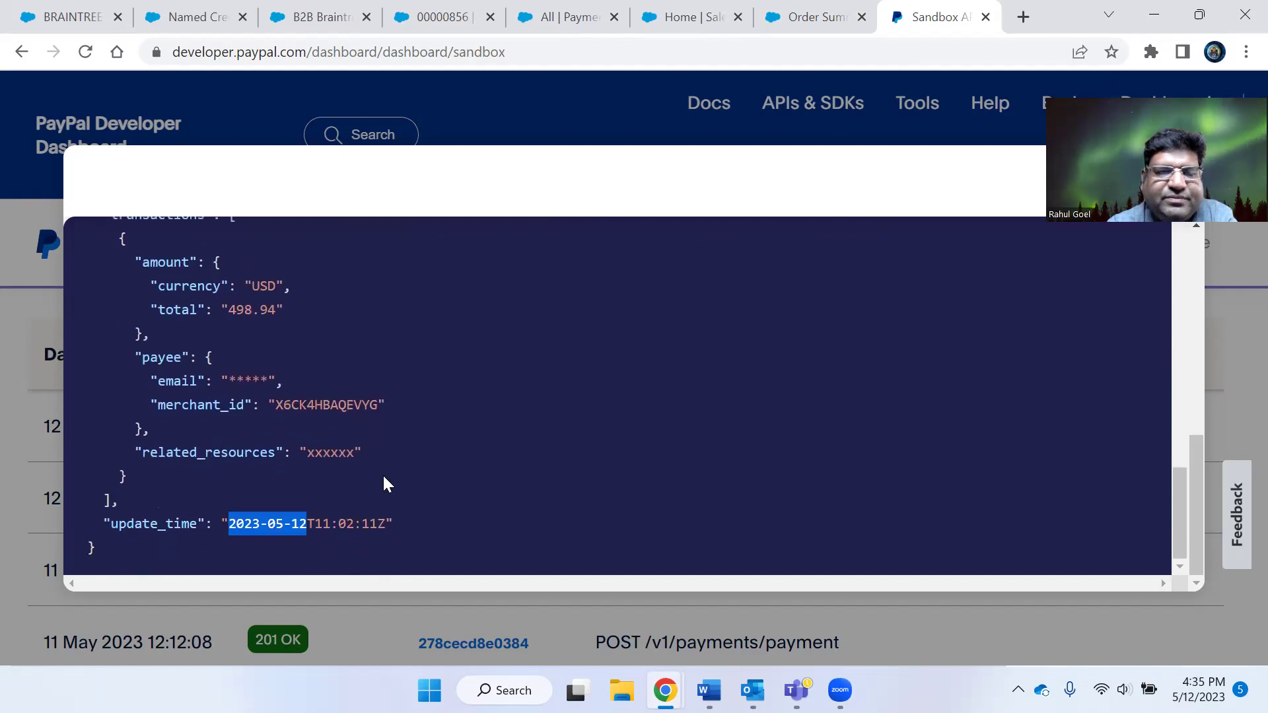
# Review the response backwards from the payer information and links to the request path and status in the API call details
pyautogui.scroll(5, 382, 474)
pyautogui.scroll(3, 378, 486)
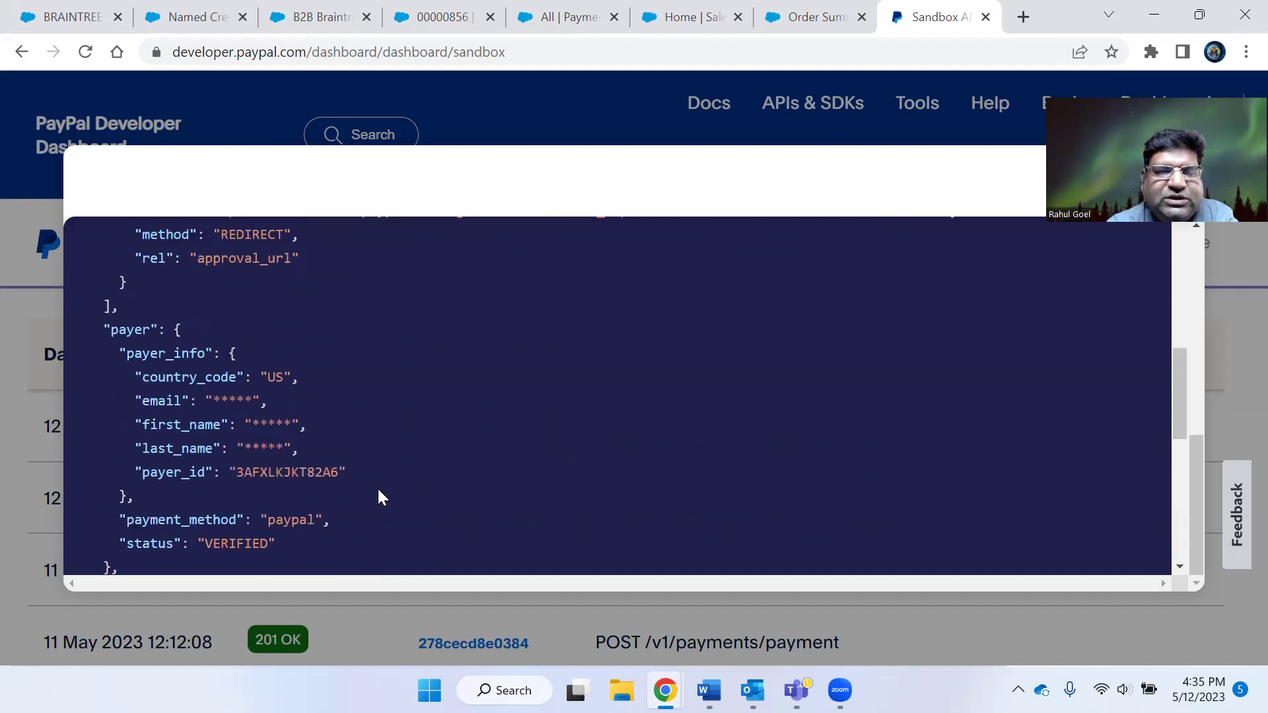
pyautogui.scroll(3, 378, 486)
pyautogui.scroll(3, 391, 491)
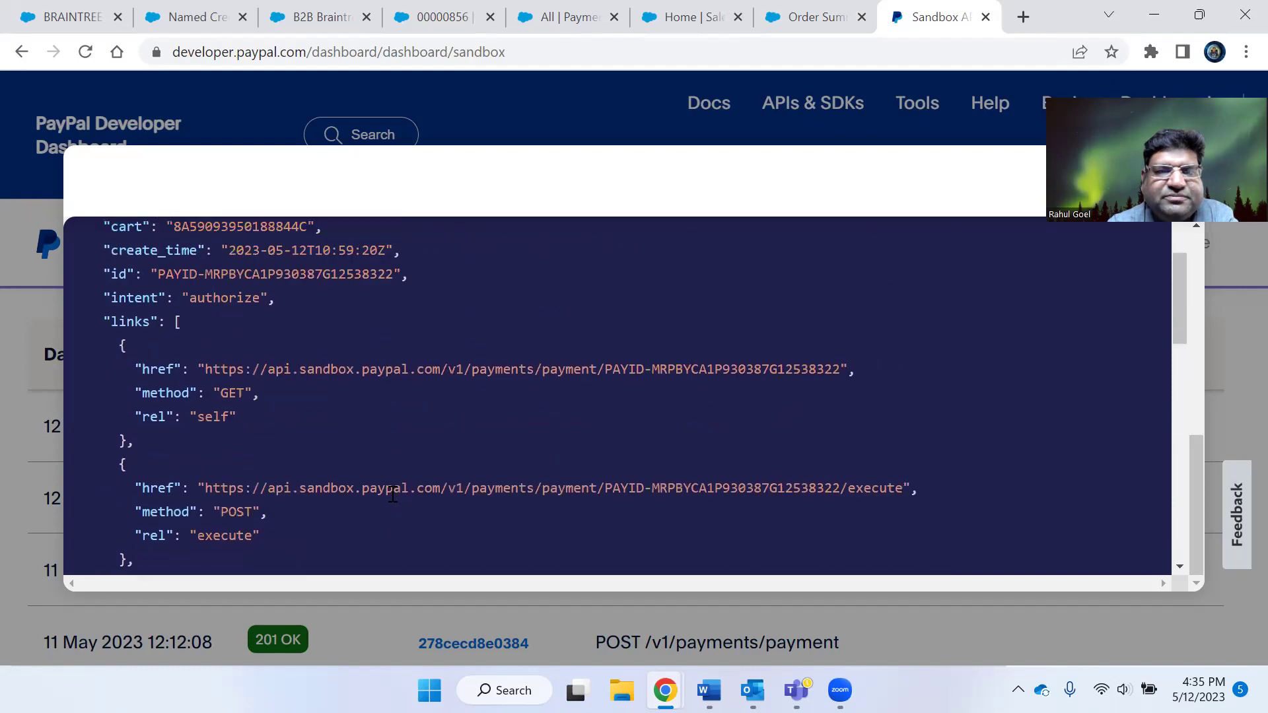
pyautogui.scroll(3, 391, 490)
pyautogui.scroll(2, 391, 495)
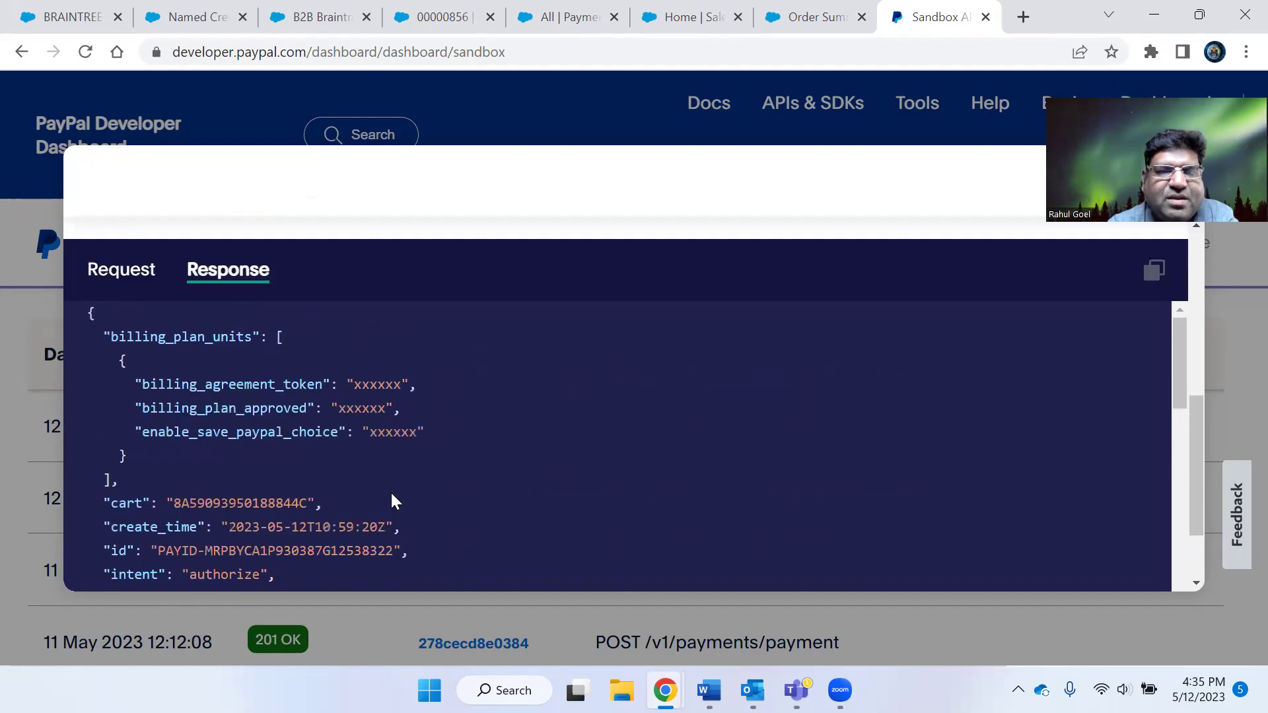
pyautogui.scroll(5, 392, 495)
pyautogui.scroll(1, 393, 495)
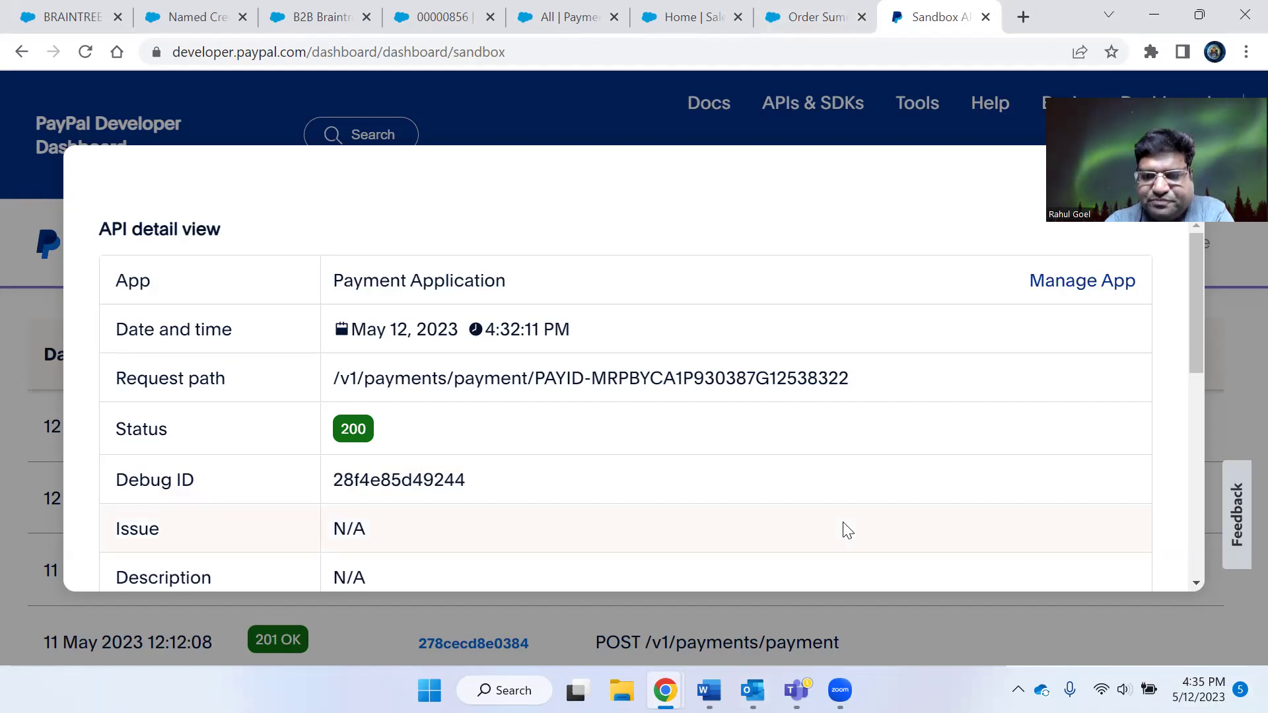
# Examine the payment response again, covering its links, payer status, redirect URLs, transaction amount, payee and update time
pyautogui.scroll(-1, 863, 537)
pyautogui.scroll(-3, 743, 413)
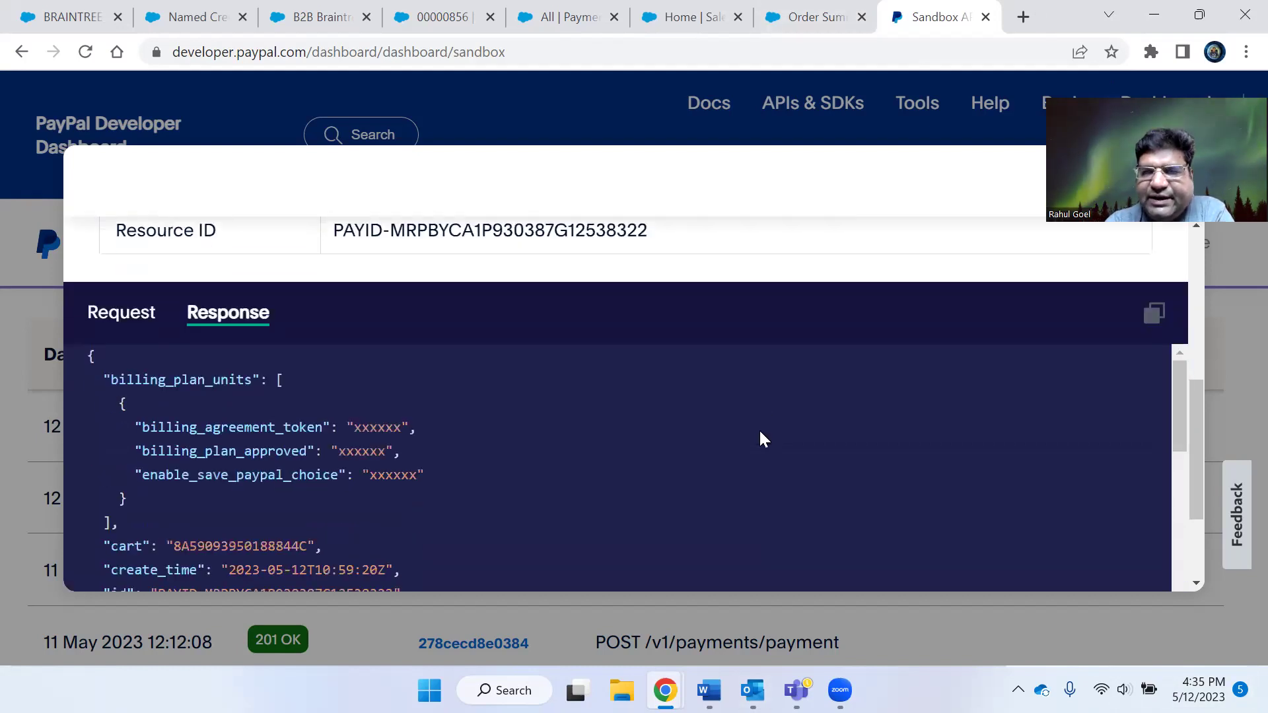
pyautogui.scroll(-1, 759, 429)
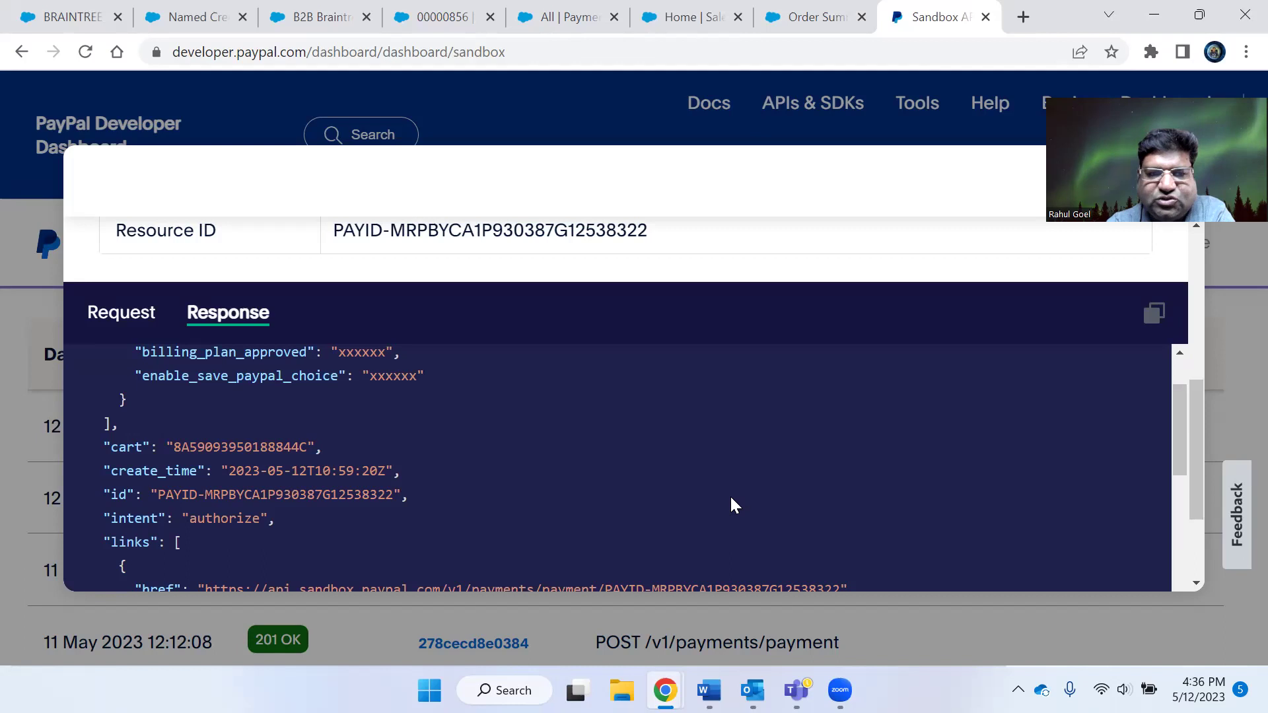
pyautogui.scroll(-1, 730, 494)
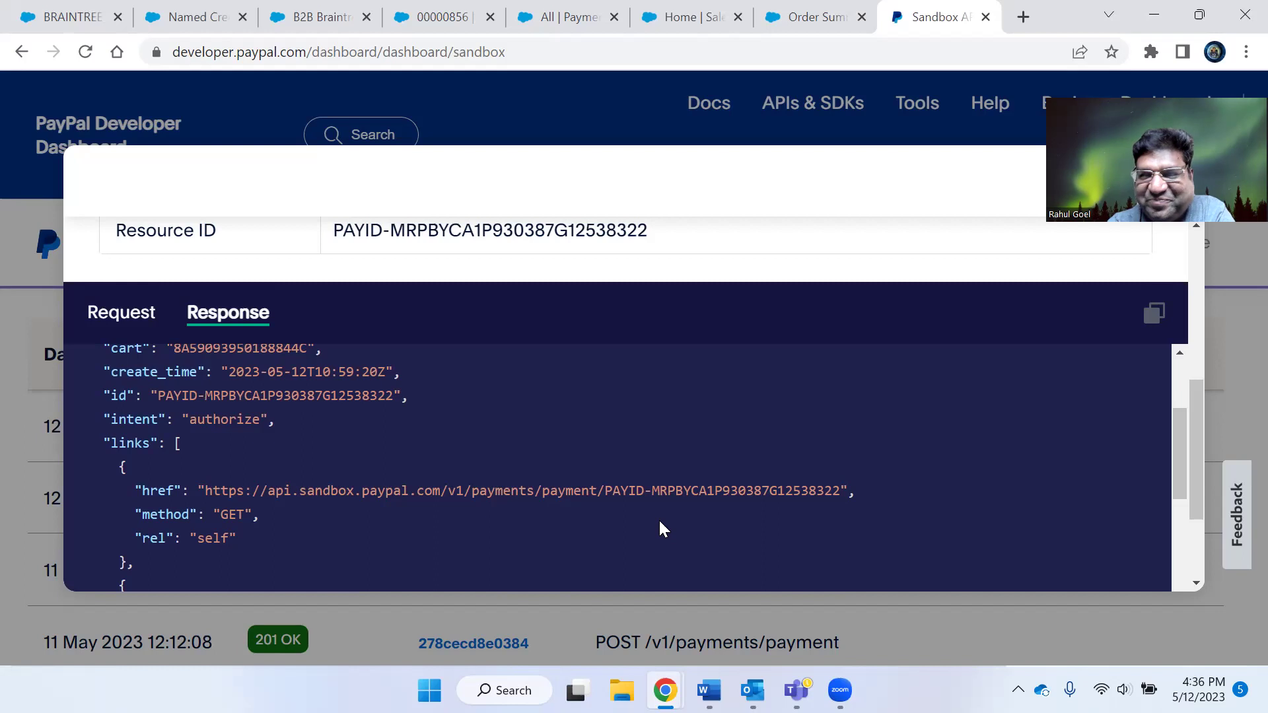
pyautogui.scroll(-5, 660, 522)
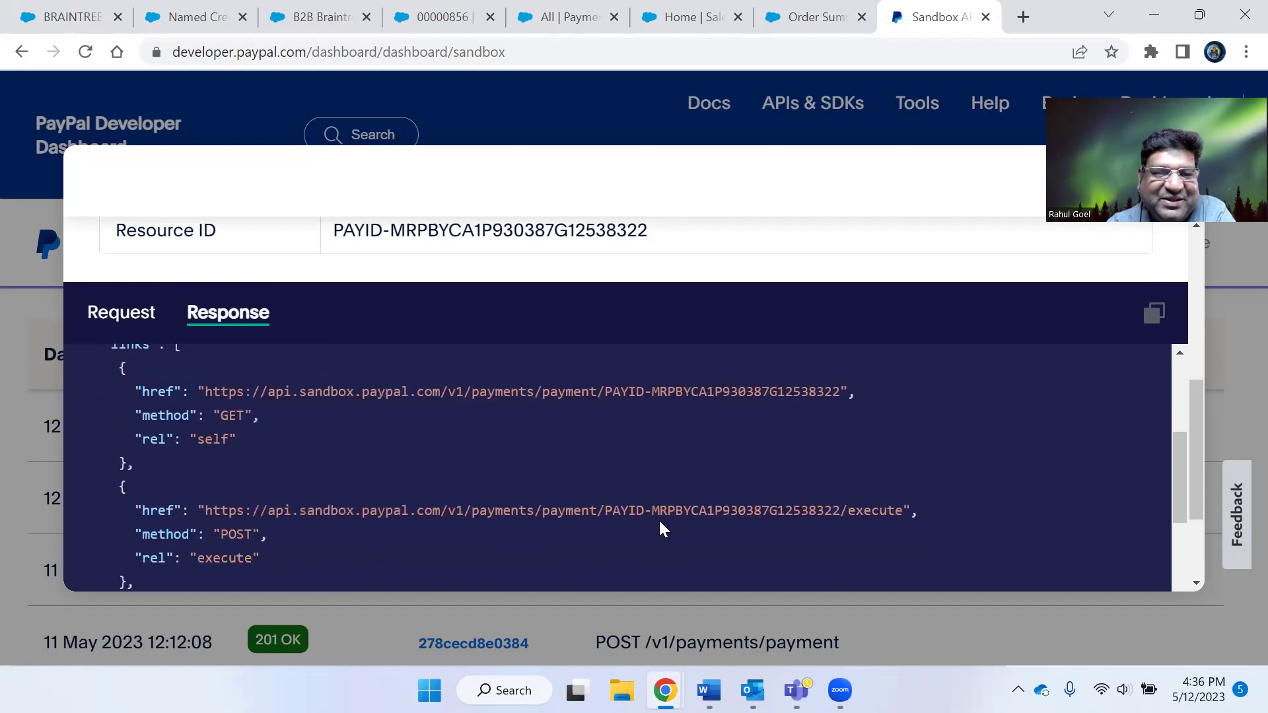
pyautogui.scroll(-2, 661, 522)
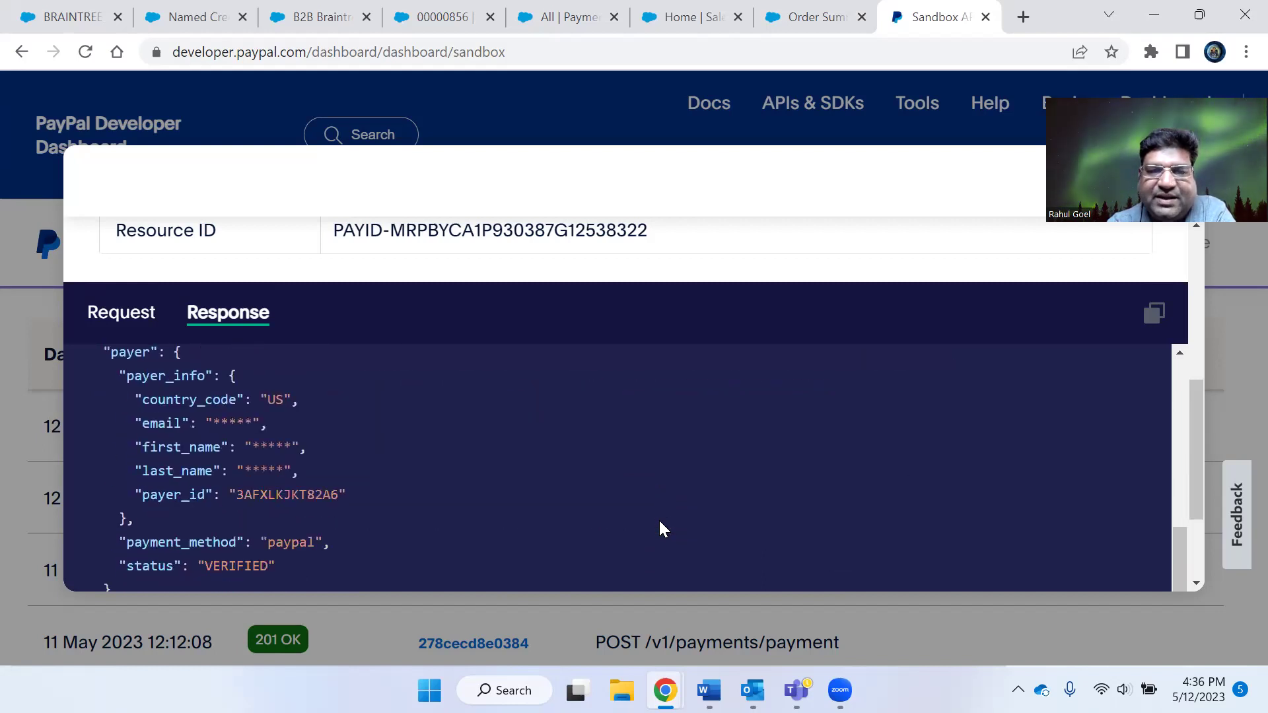
pyautogui.scroll(-1, 659, 521)
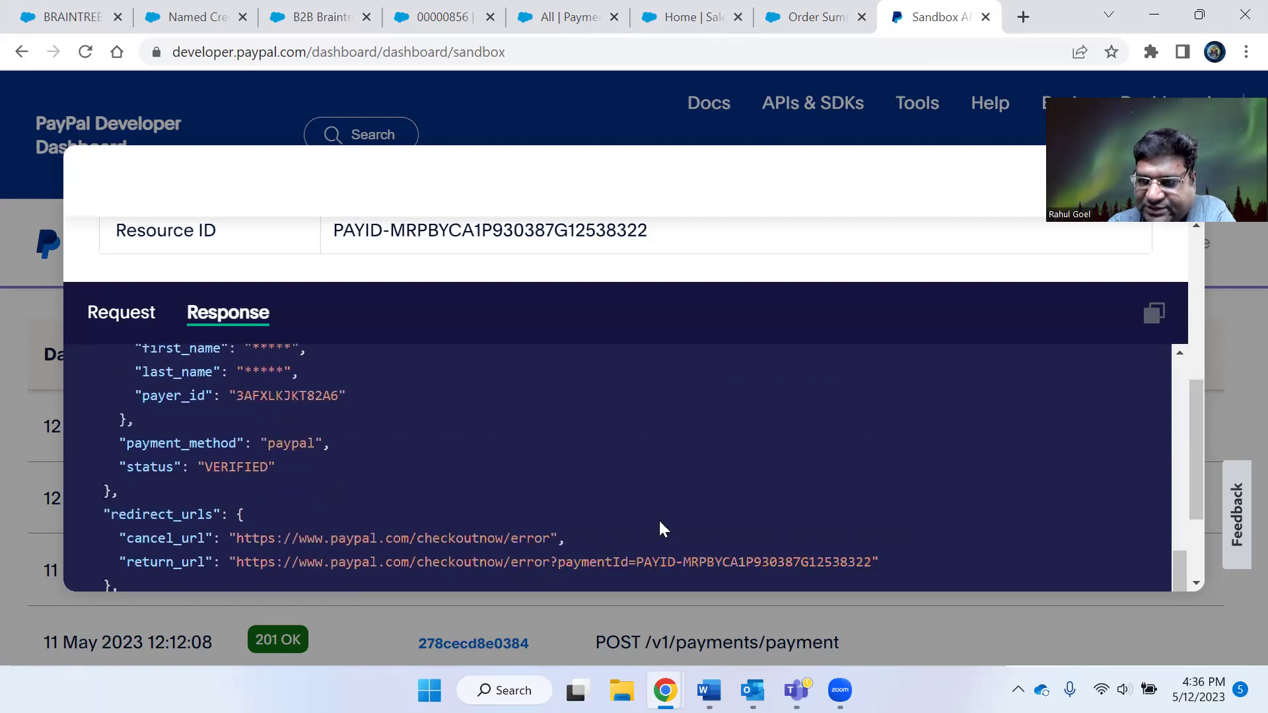
pyautogui.scroll(-1, 663, 528)
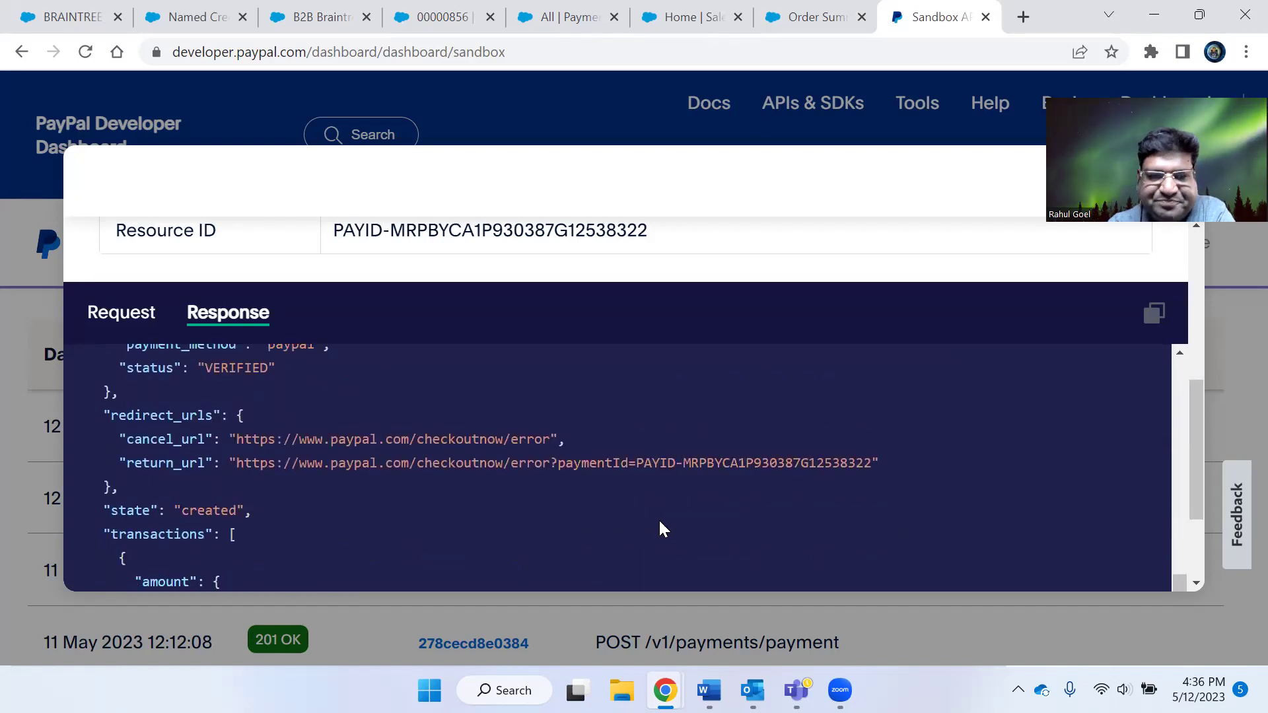
pyautogui.scroll(-1, 661, 526)
pyautogui.scroll(-1, 663, 528)
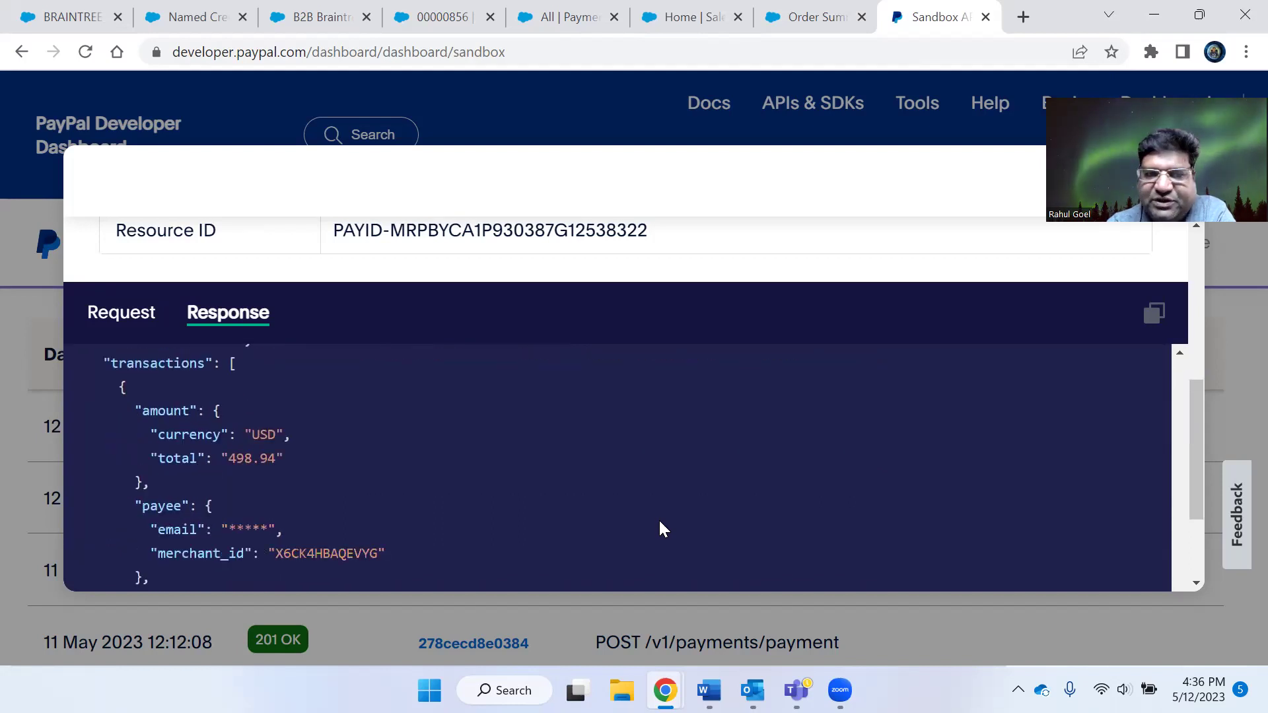
pyautogui.scroll(-3, 606, 500)
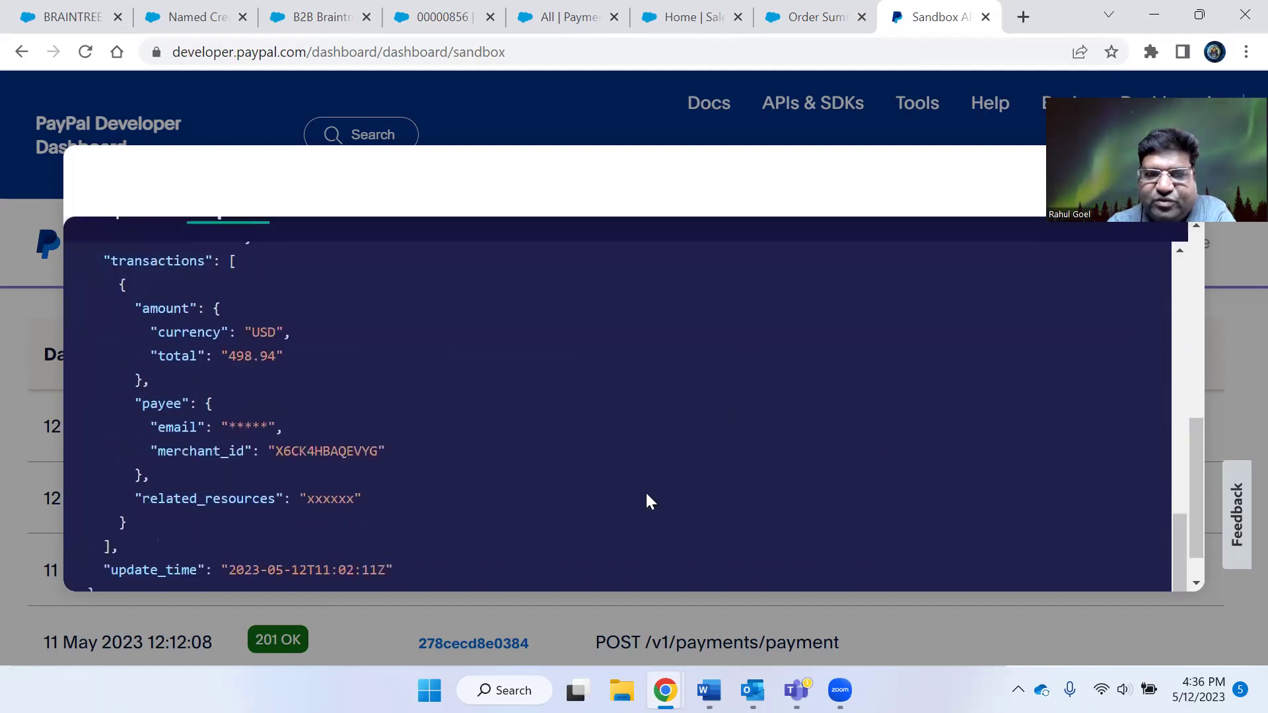
pyautogui.scroll(10, 647, 500)
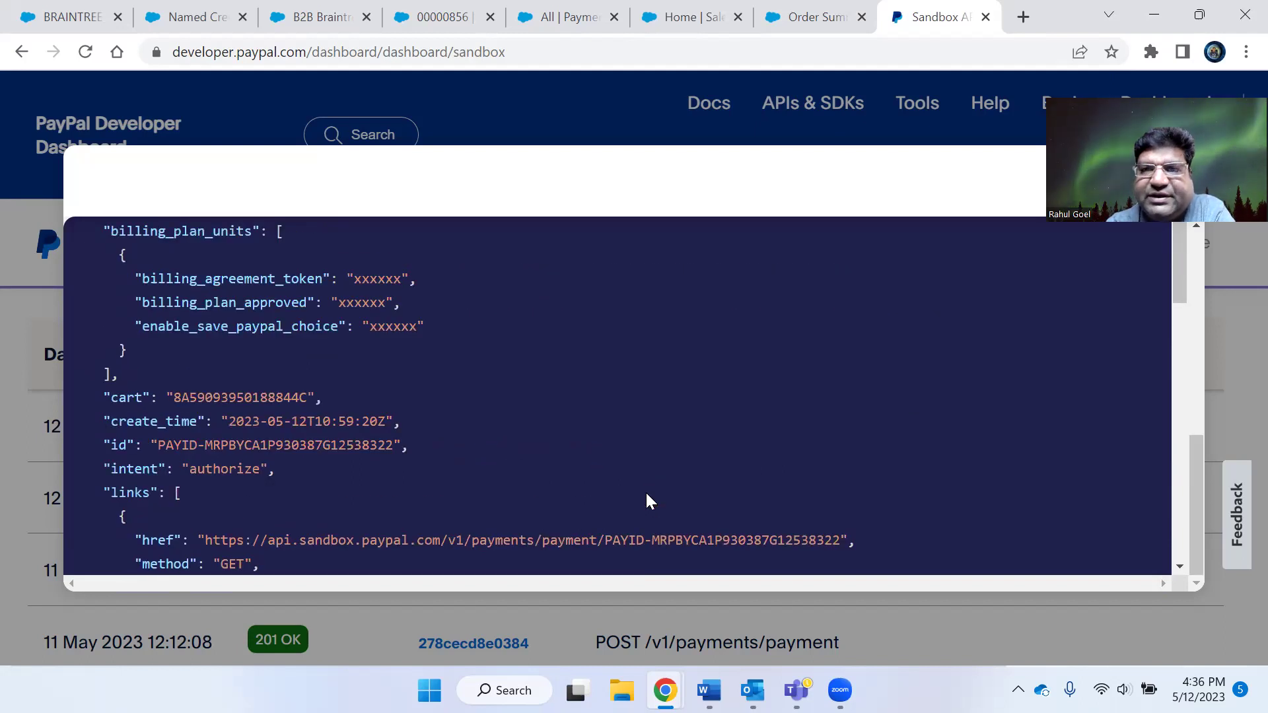
# Revisit the storefront order summary, then return to Salesforce's Payment Gateway Logs list and open that object's definition for editing
pyautogui.click(817, 16)
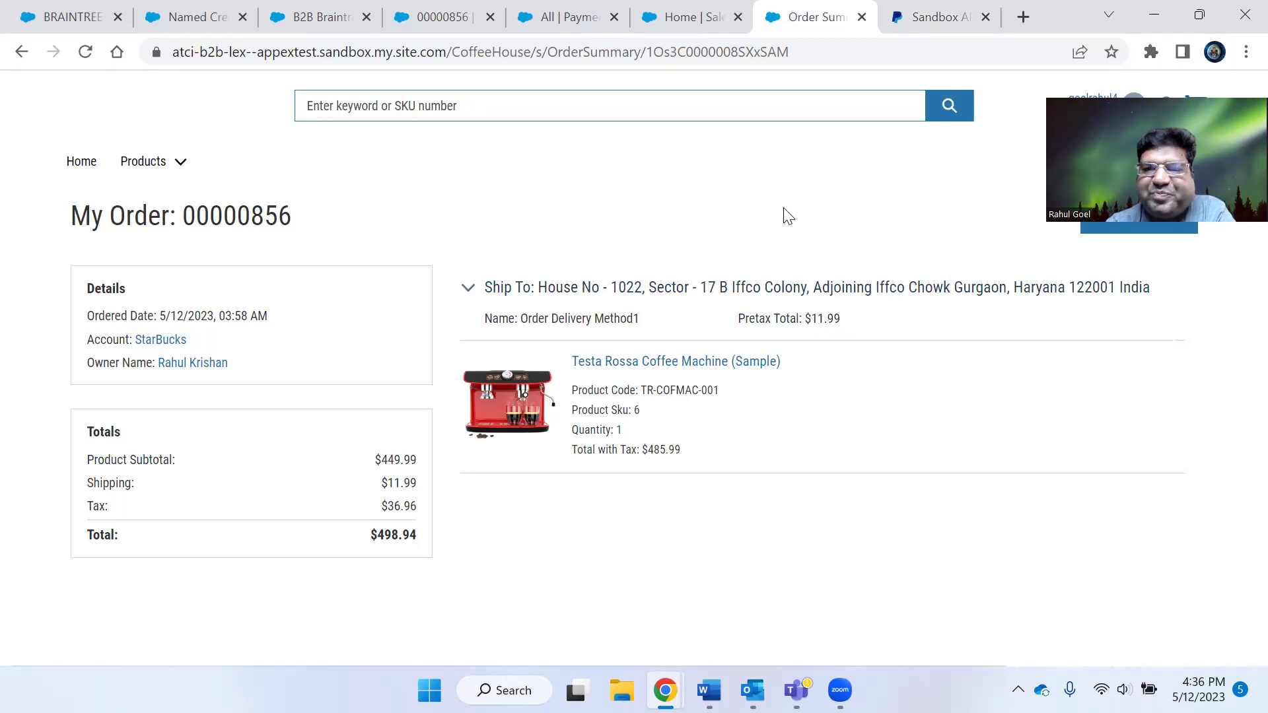
pyautogui.click(689, 7)
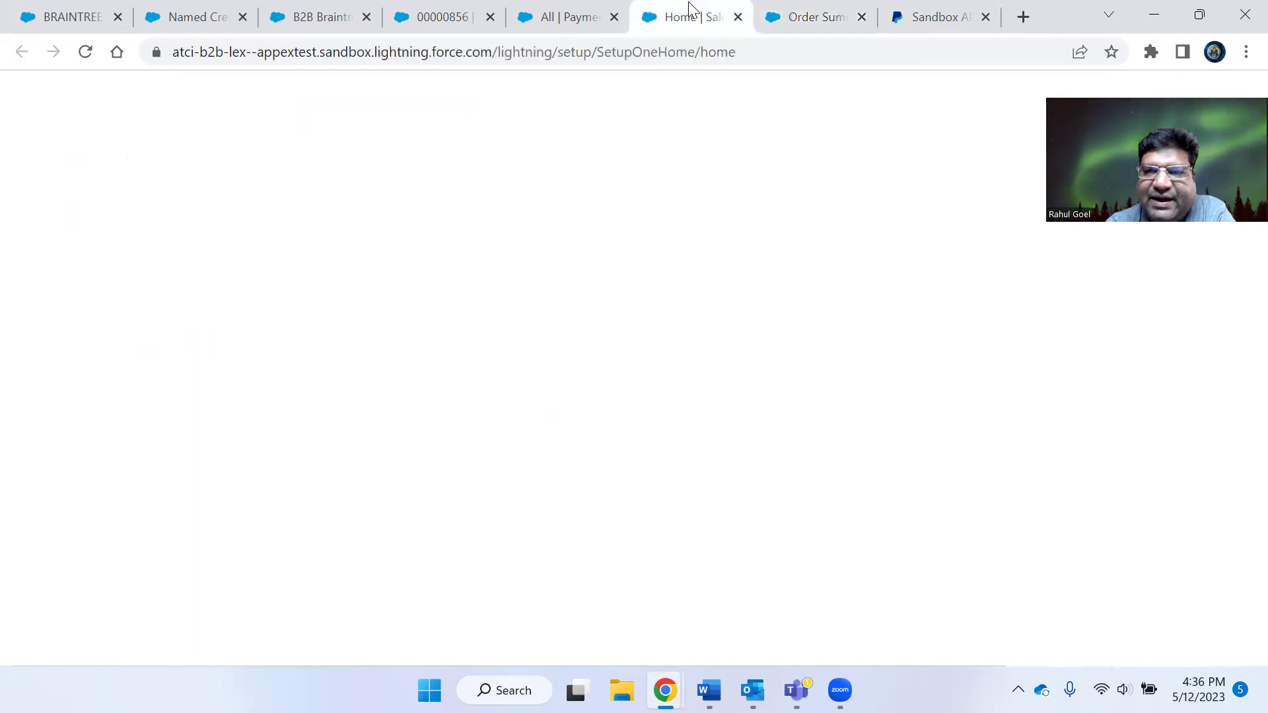
pyautogui.click(574, 8)
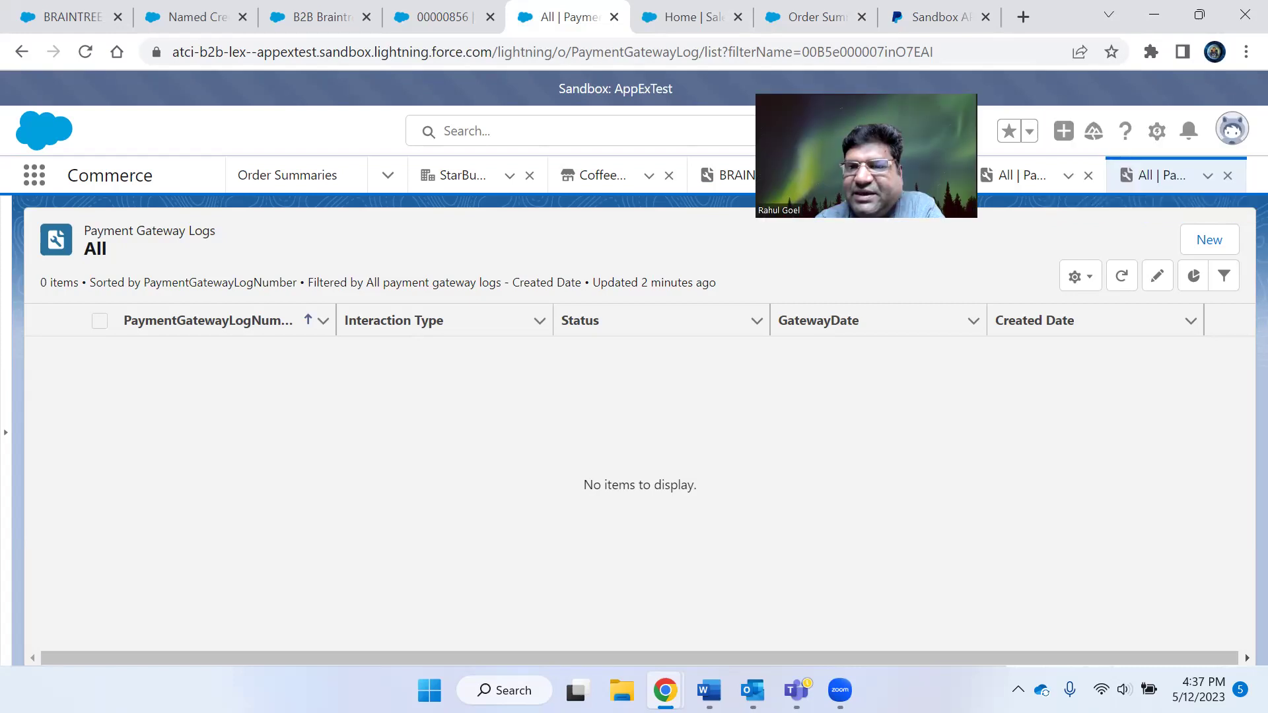
pyautogui.click(1156, 131)
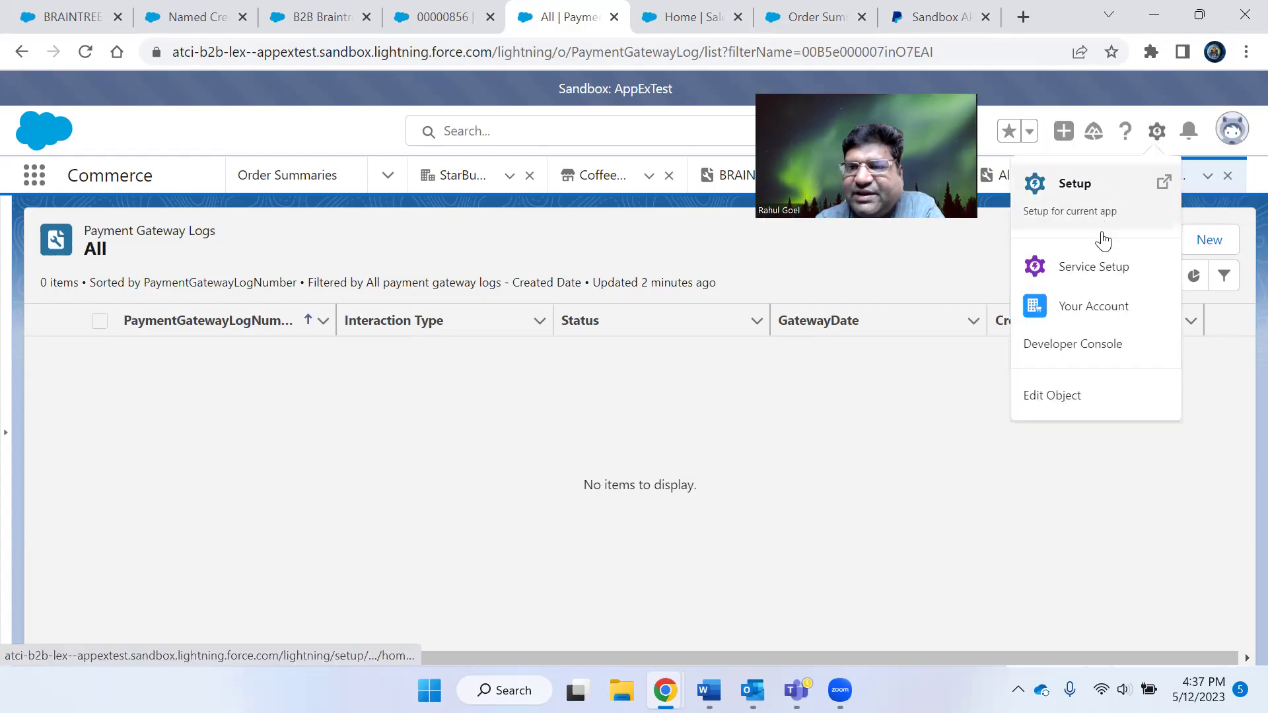
pyautogui.click(1072, 395)
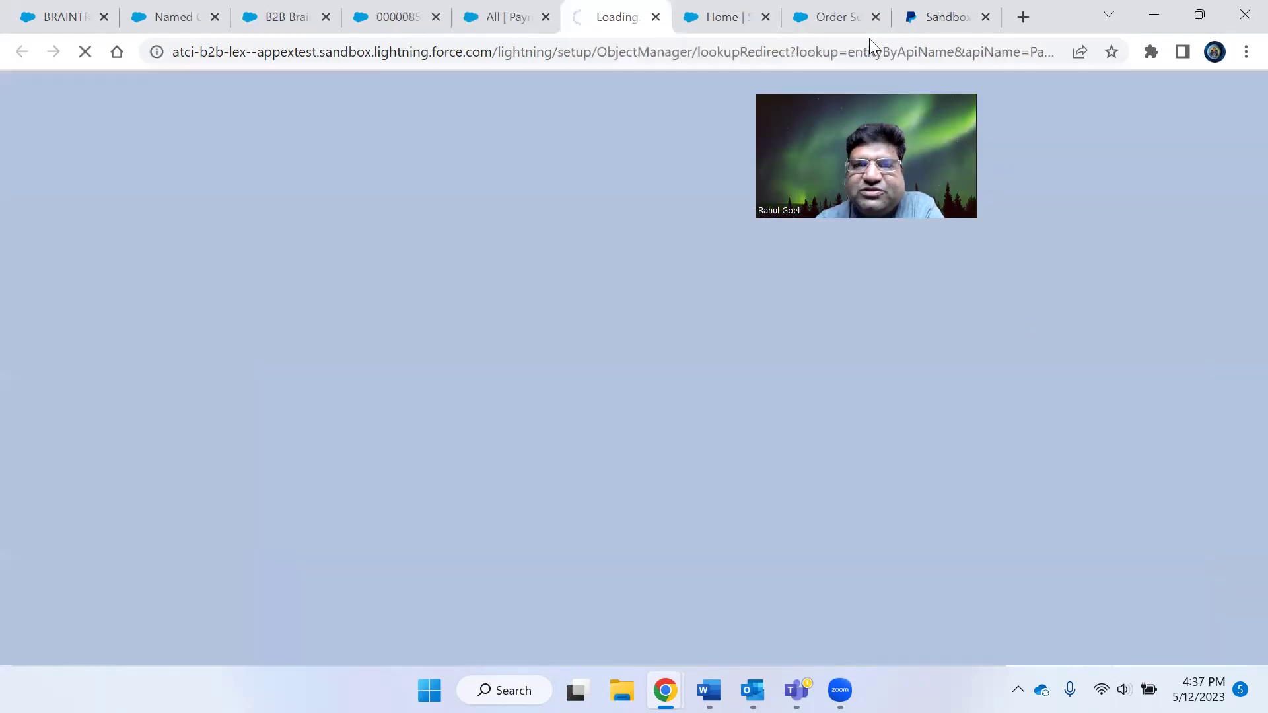